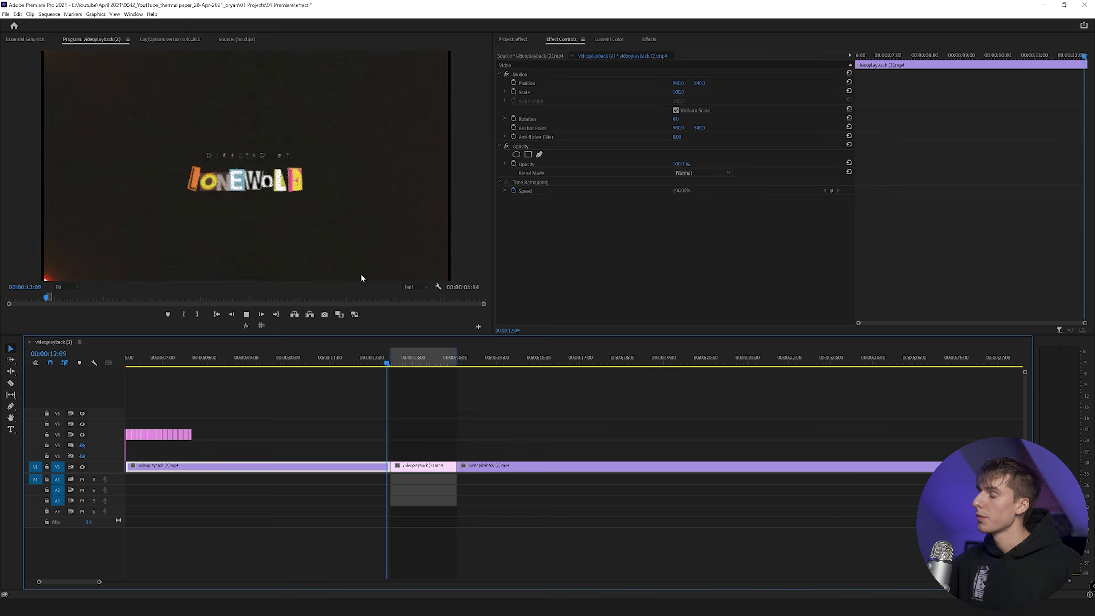
Step: Apply the Posterize Time effect to the short middle clip on V1 and set its frame rate to 8
click(412, 357)
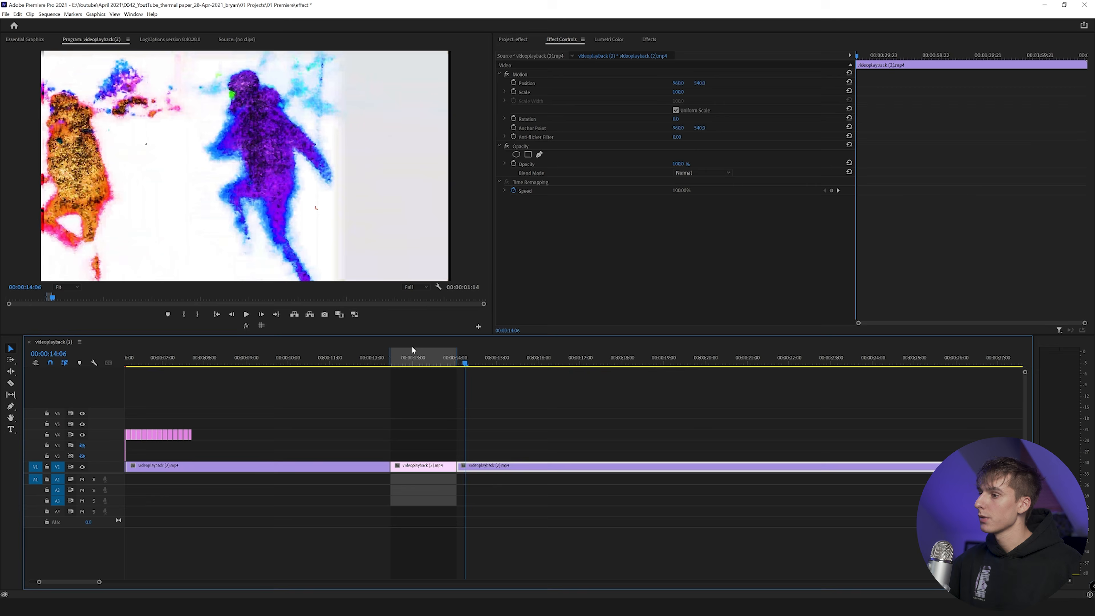
key(space)
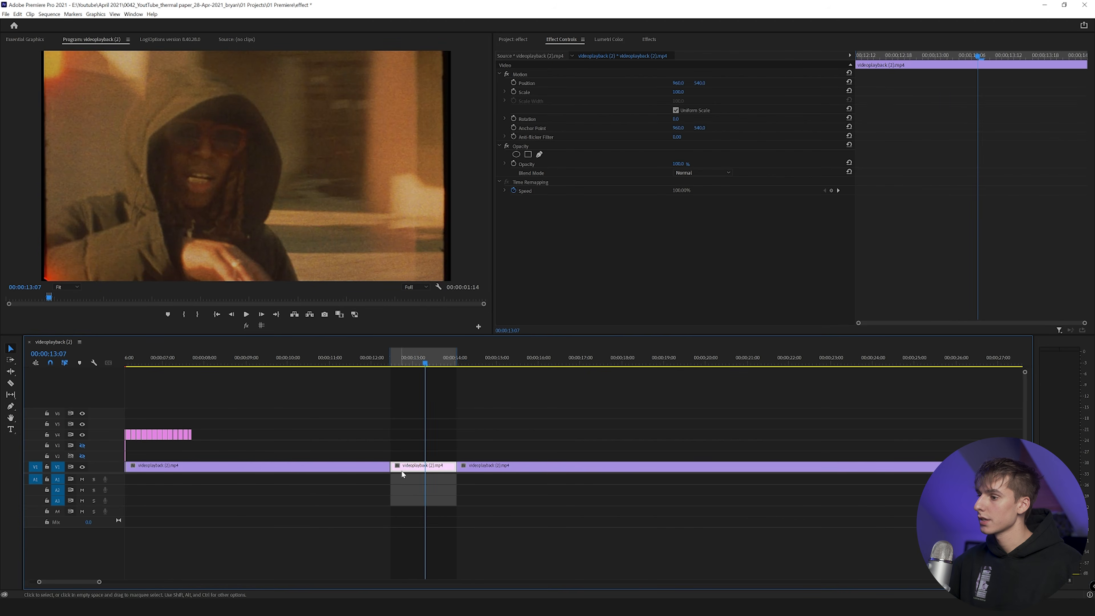
mouse_move(394, 357)
mouse_down()
mouse_move(418, 358)
mouse_move(408, 361)
mouse_up()
click(649, 39)
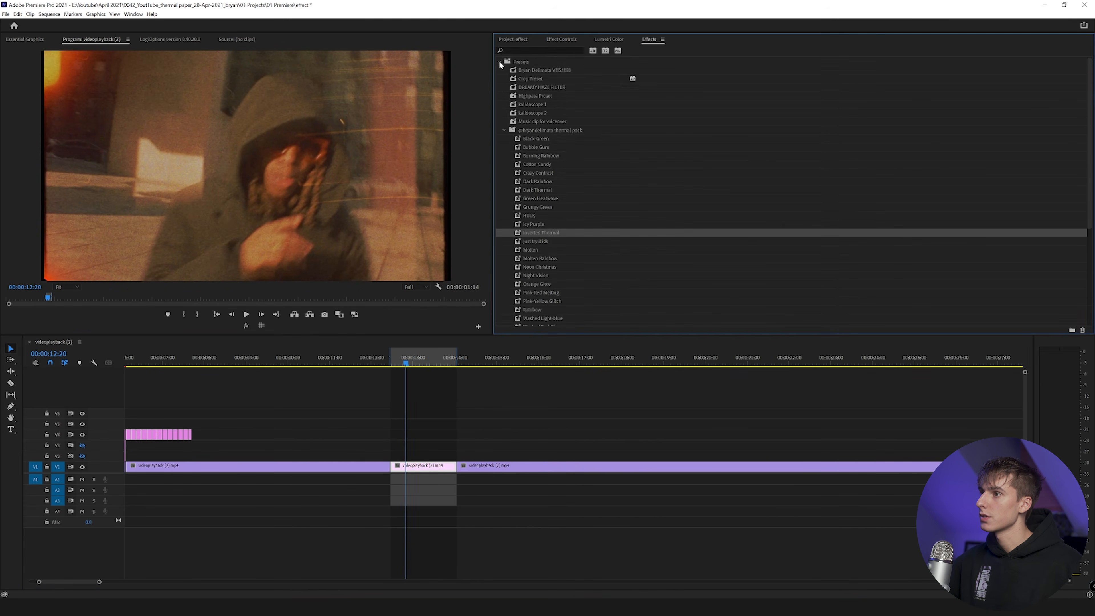
click(526, 49)
text(post)
drag(538, 148, 412, 471)
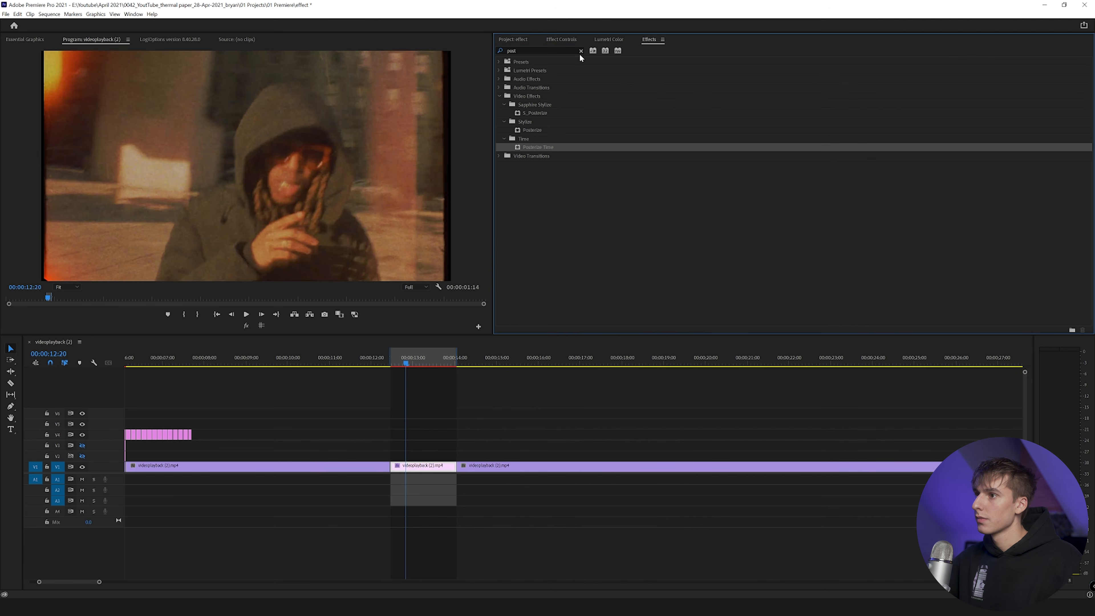
click(559, 39)
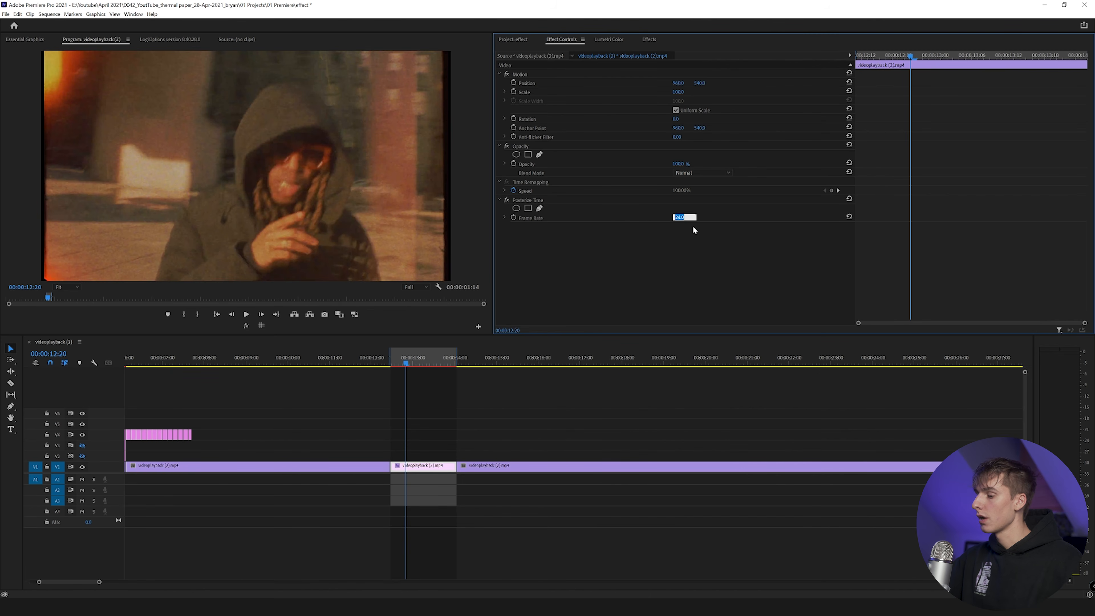
key(Return)
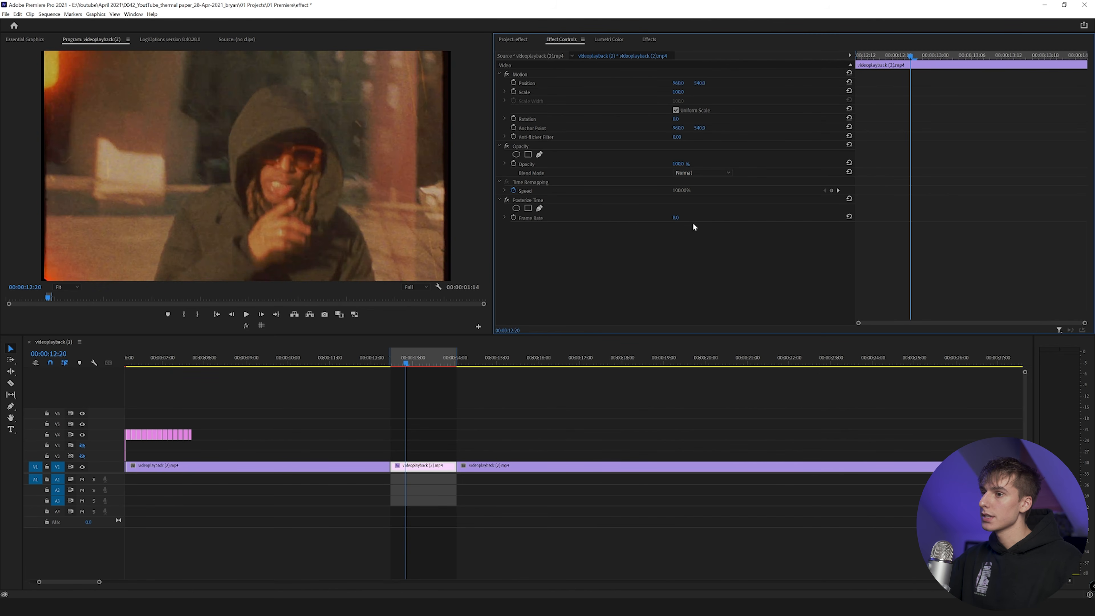
Step: Step frame by frame through the start of the posterized clip and play it back to examine the choppy motion
click(393, 364)
key(Left)
key(=)
key(=)
key(=)
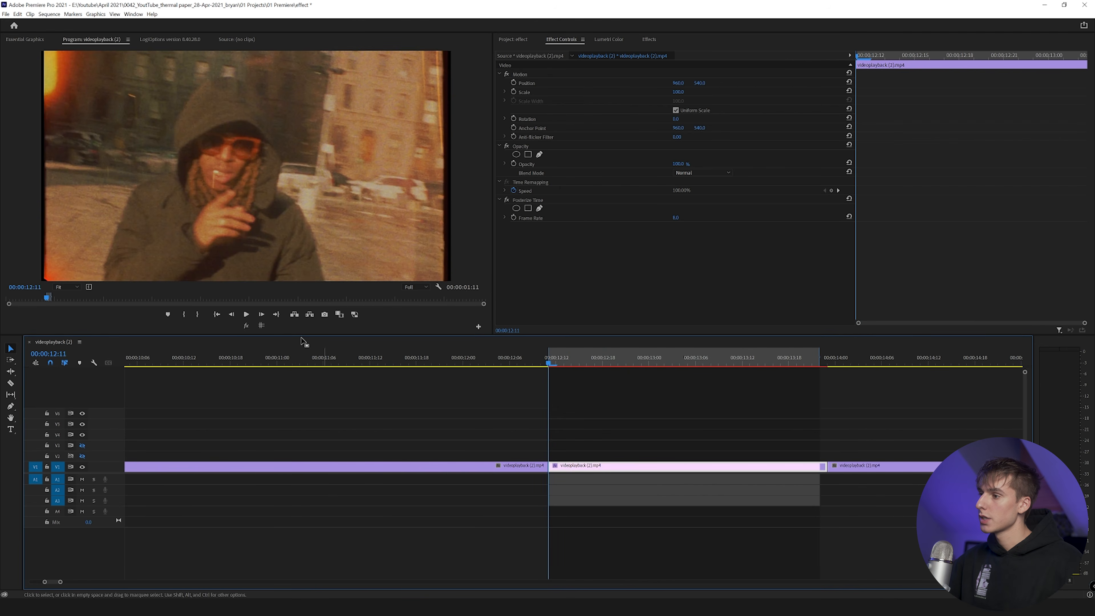
click(262, 314)
click(262, 315)
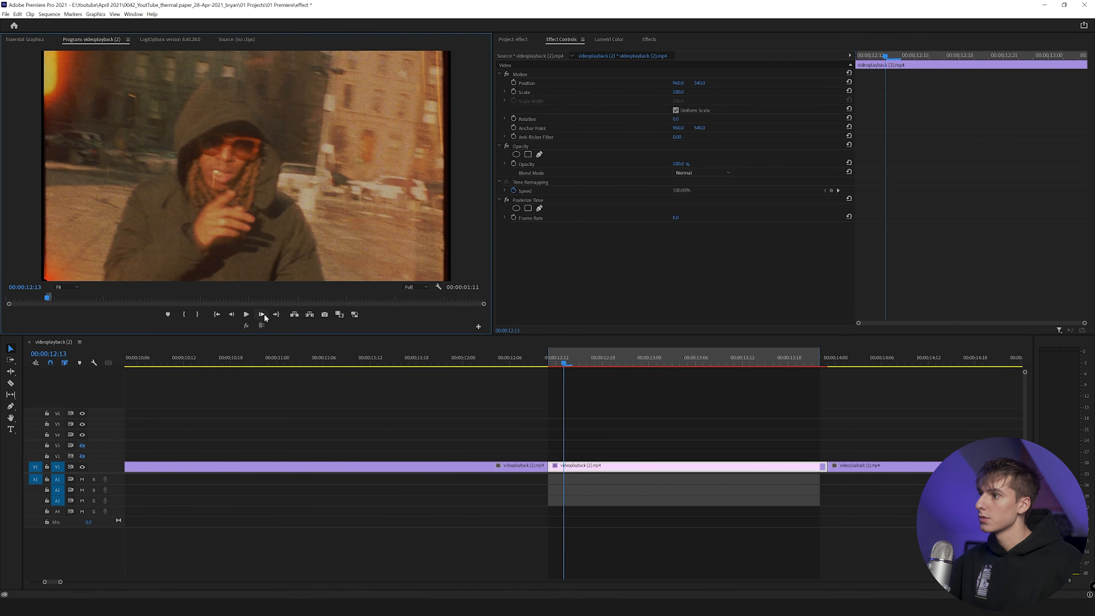
click(262, 315)
click(262, 314)
click(262, 314)
click(262, 314)
click(262, 314)
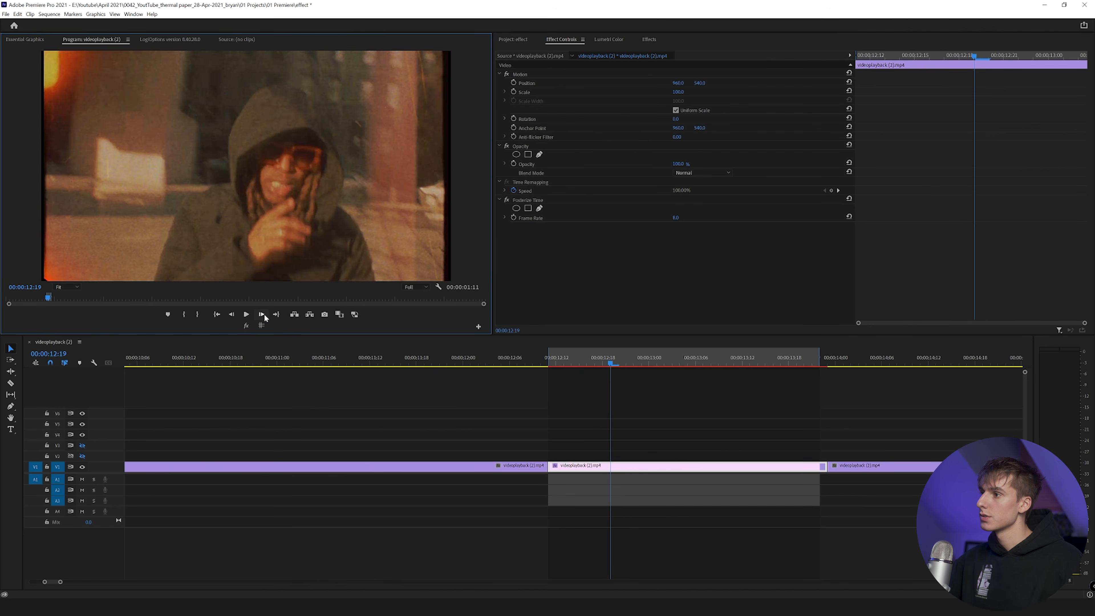
click(262, 314)
click(262, 314)
key(space)
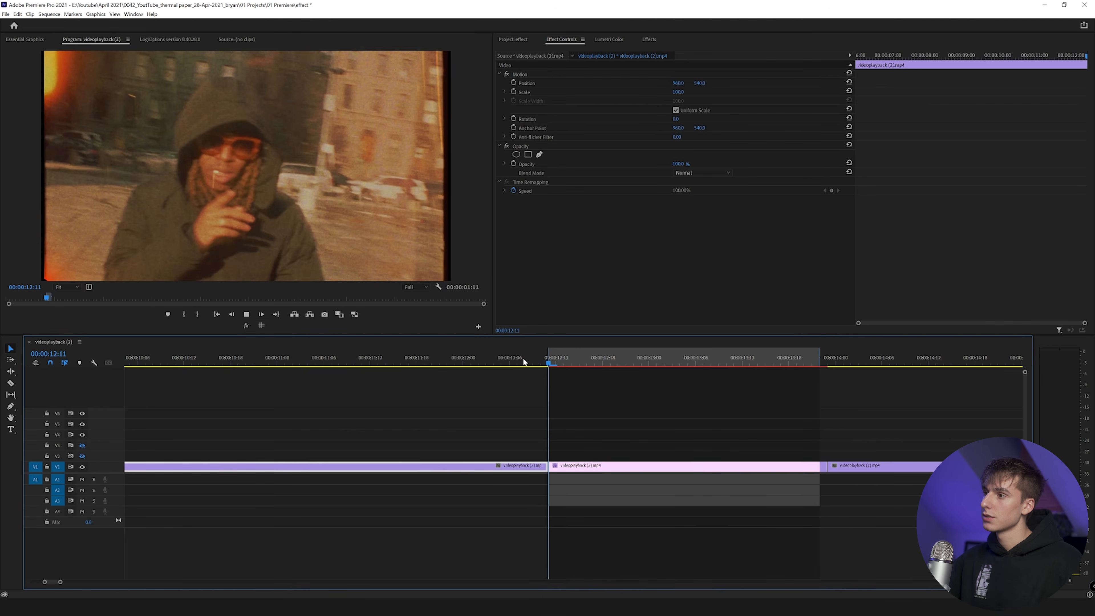
key(space)
click(530, 362)
key(space)
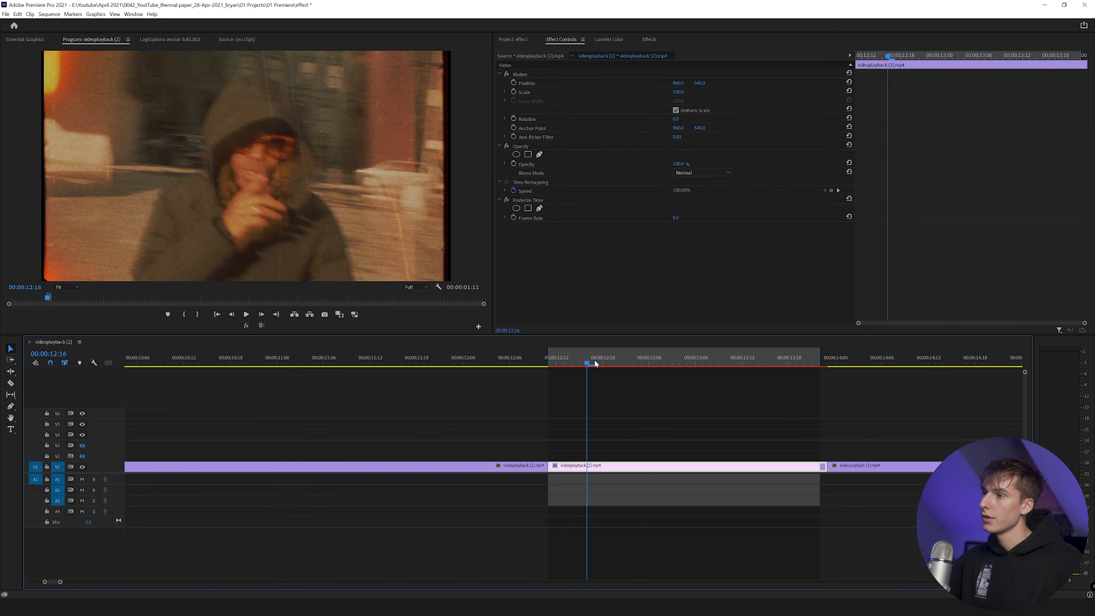
Step: Clear the effects search and expand the thermal pack presets
click(659, 38)
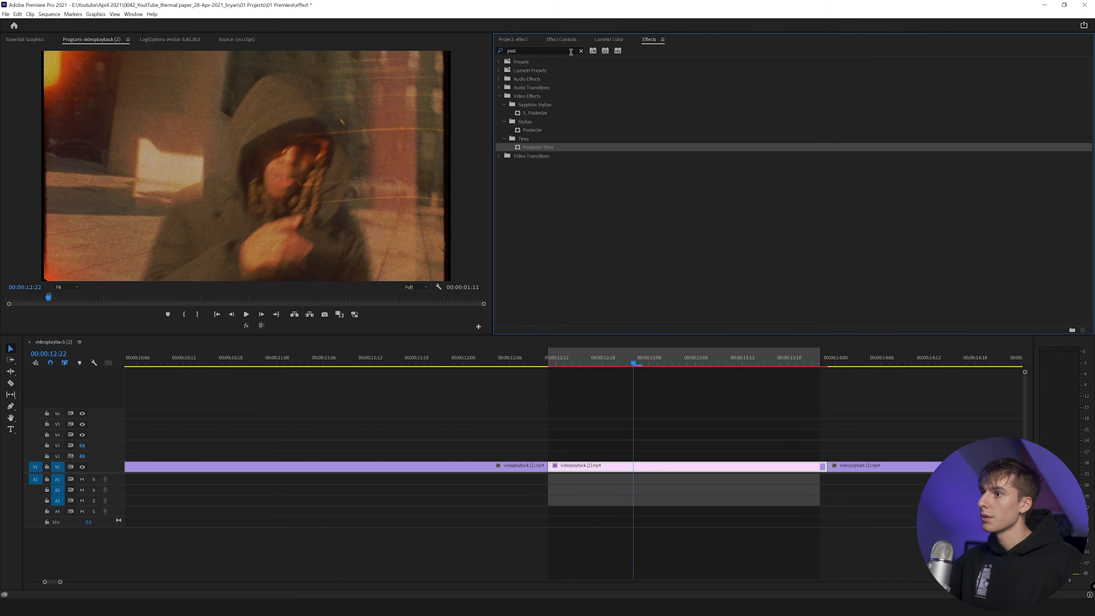
click(580, 51)
click(499, 62)
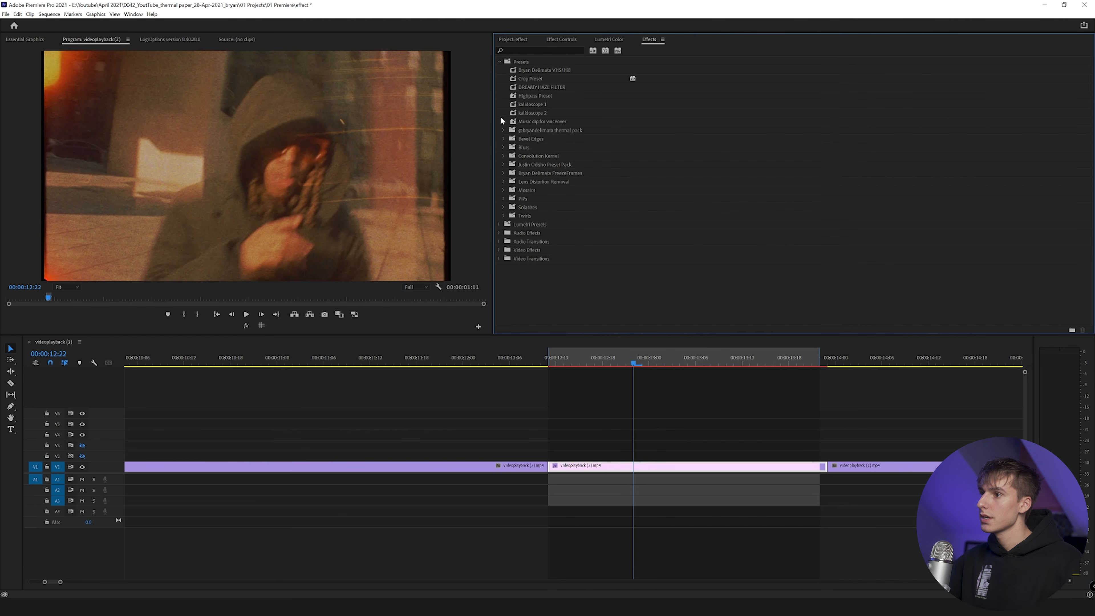
click(503, 131)
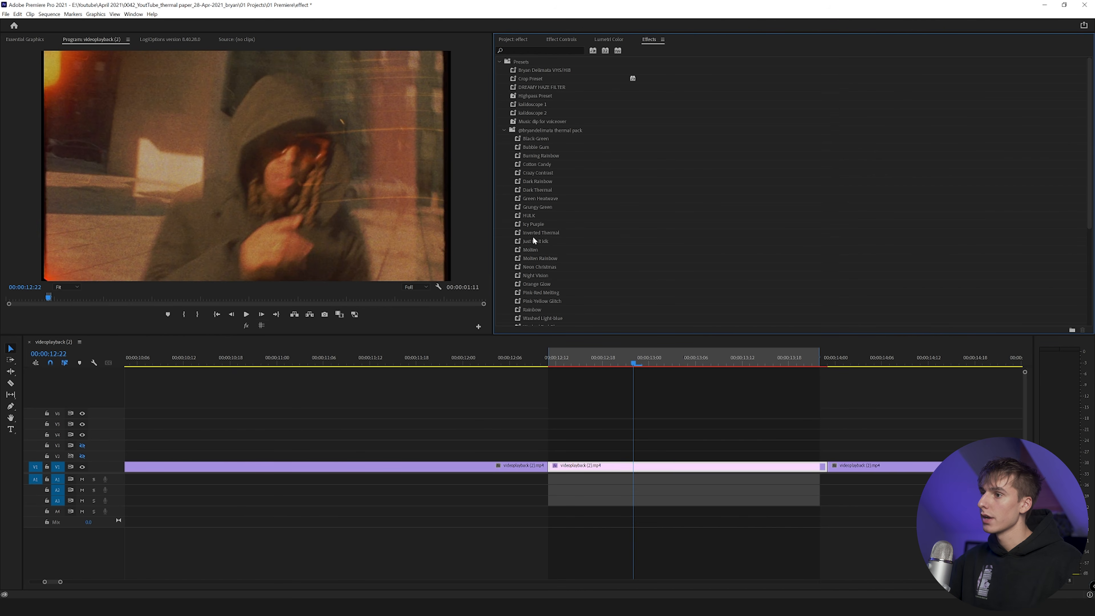
scroll(604, 186, down, 1)
click(536, 139)
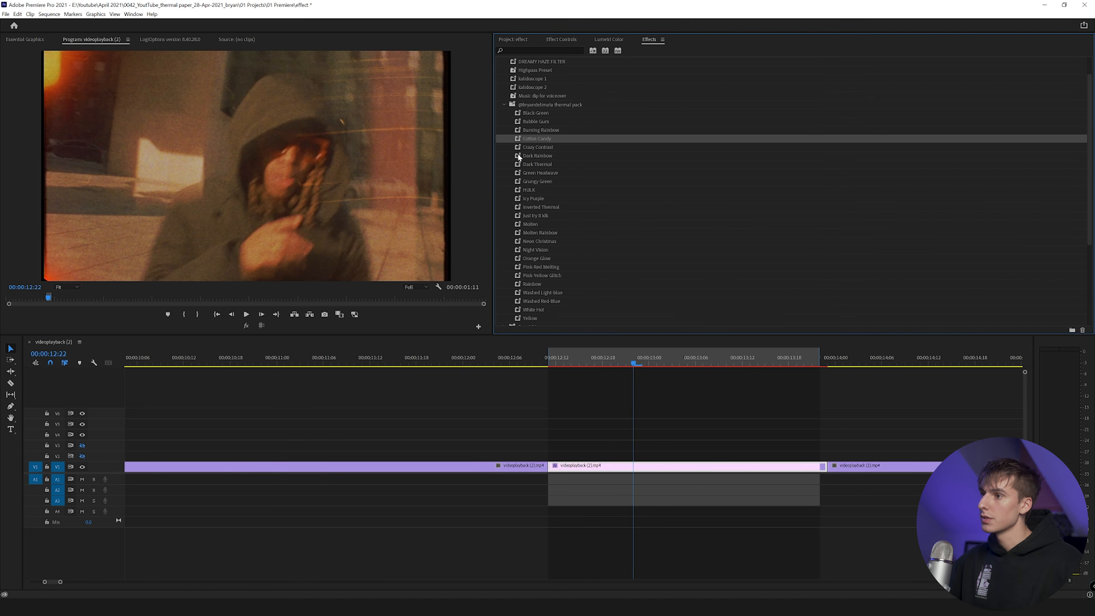
click(534, 156)
drag(531, 167, 599, 470)
key(ctrl+z)
Step: Apply the Inverted Thermal preset to the short posterized clip on V1
drag(539, 208, 614, 469)
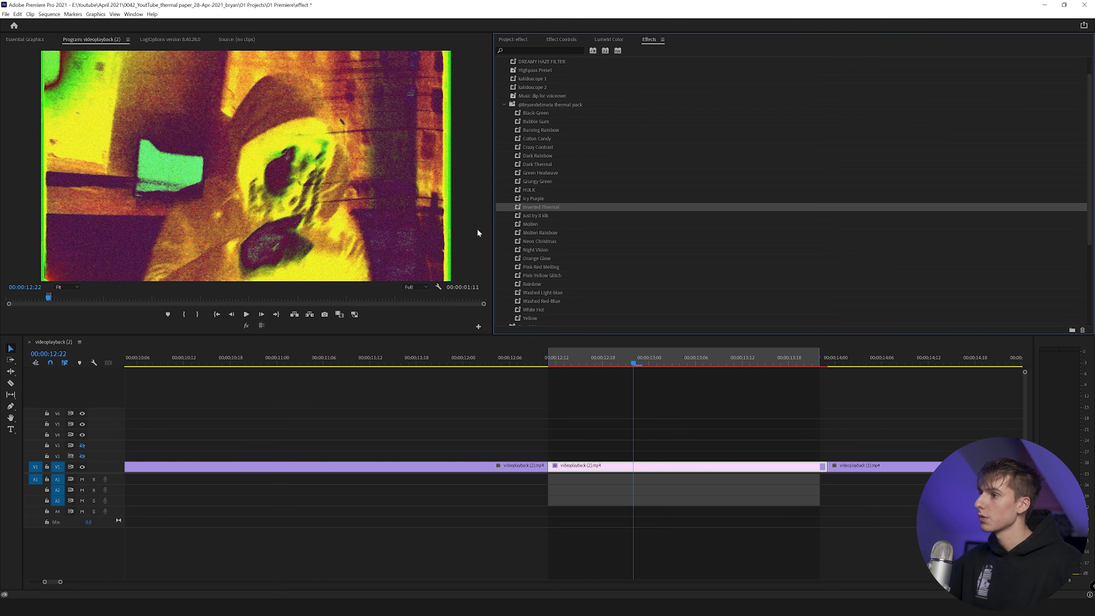
Step: Duplicate the row of BlackSheet texture clips on V4 to sit above the short thermal clip, starting at 00:00:12:11
click(559, 356)
key(minus)
drag(345, 412, 530, 439)
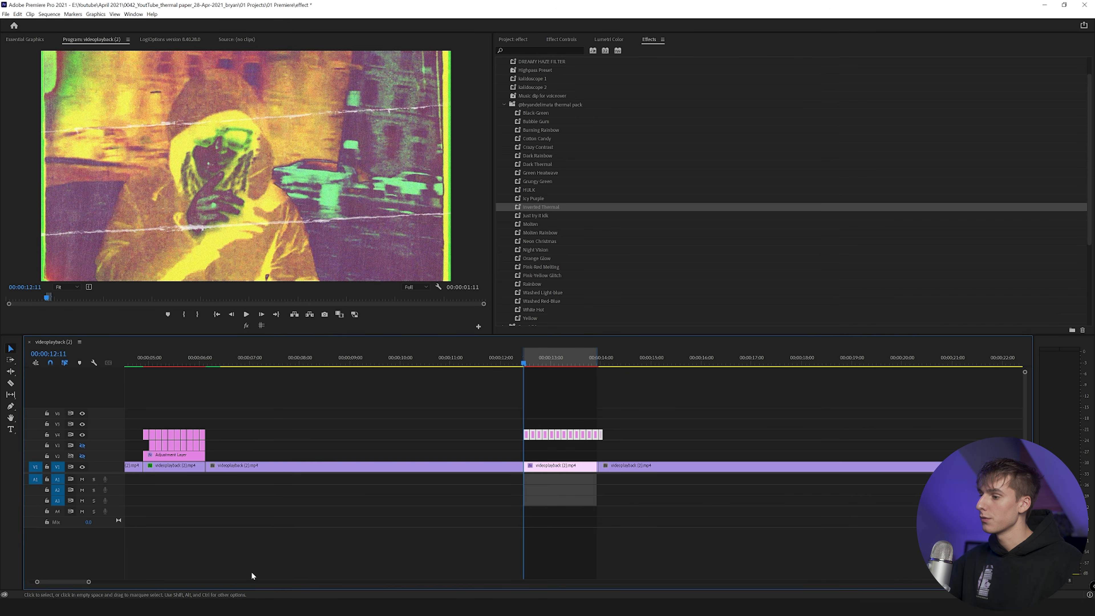
Step: Inspect the first BlackSheet overlay's motion and blend settings, then play back the thermal clip with the overlays
drag(88, 583, 55, 582)
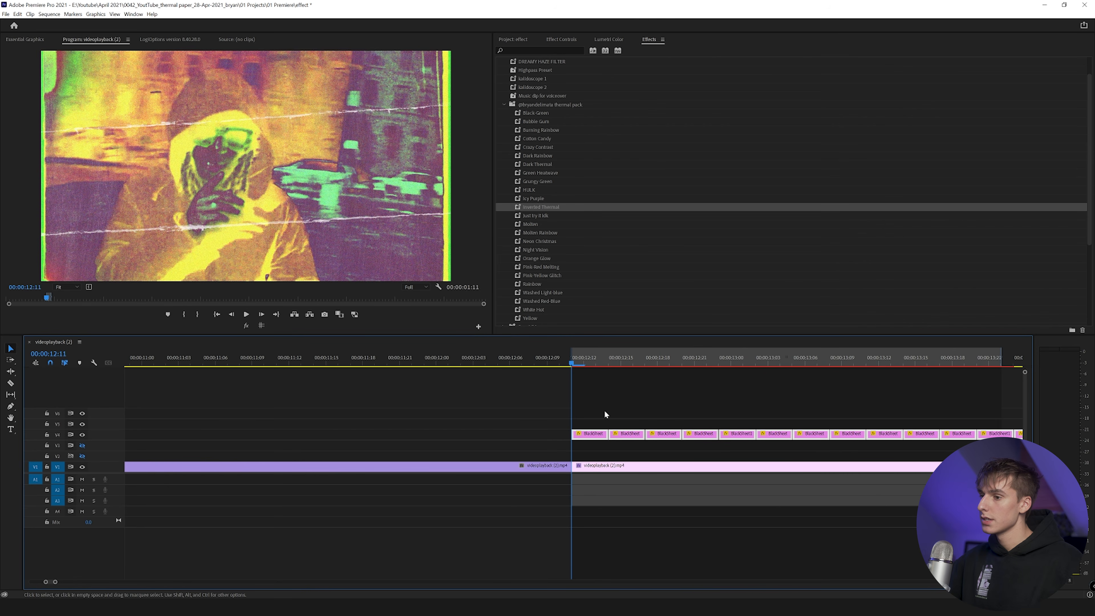
click(585, 432)
click(589, 365)
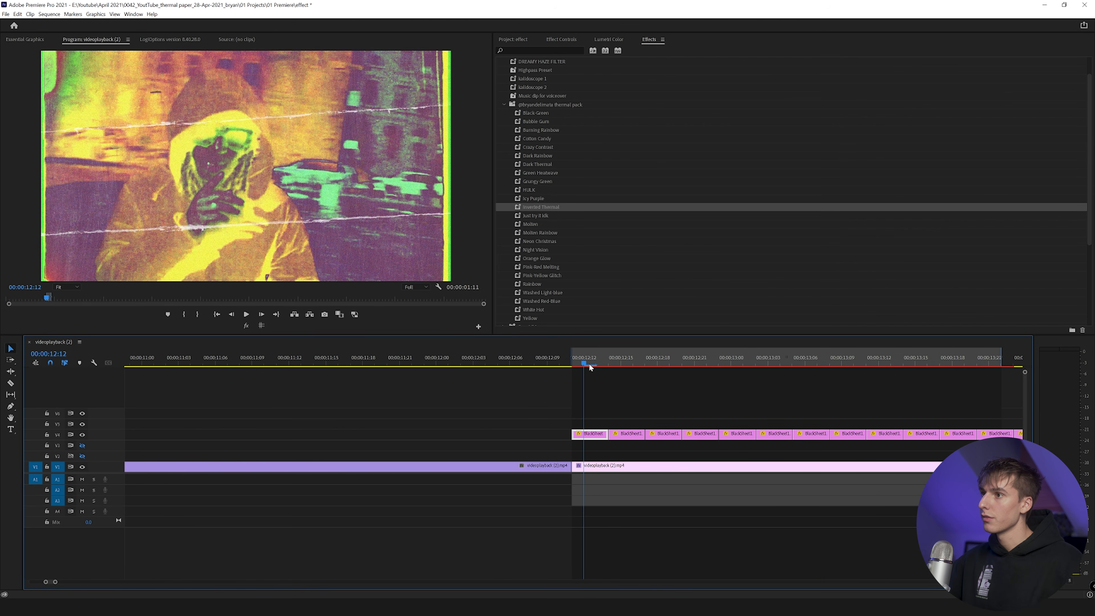
key(shift+5)
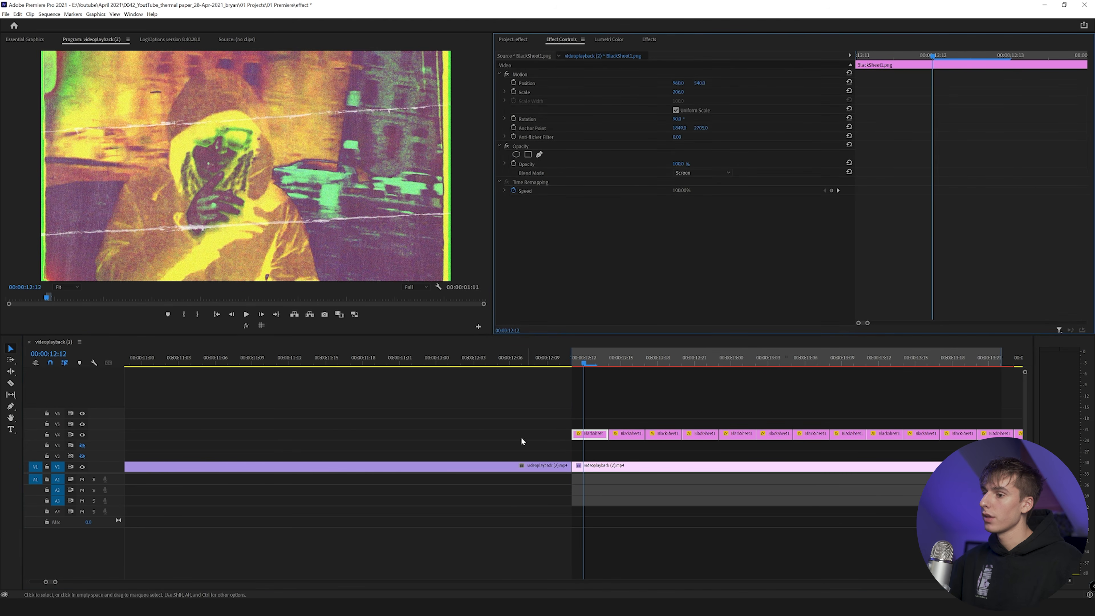
click(583, 442)
drag(586, 357, 707, 370)
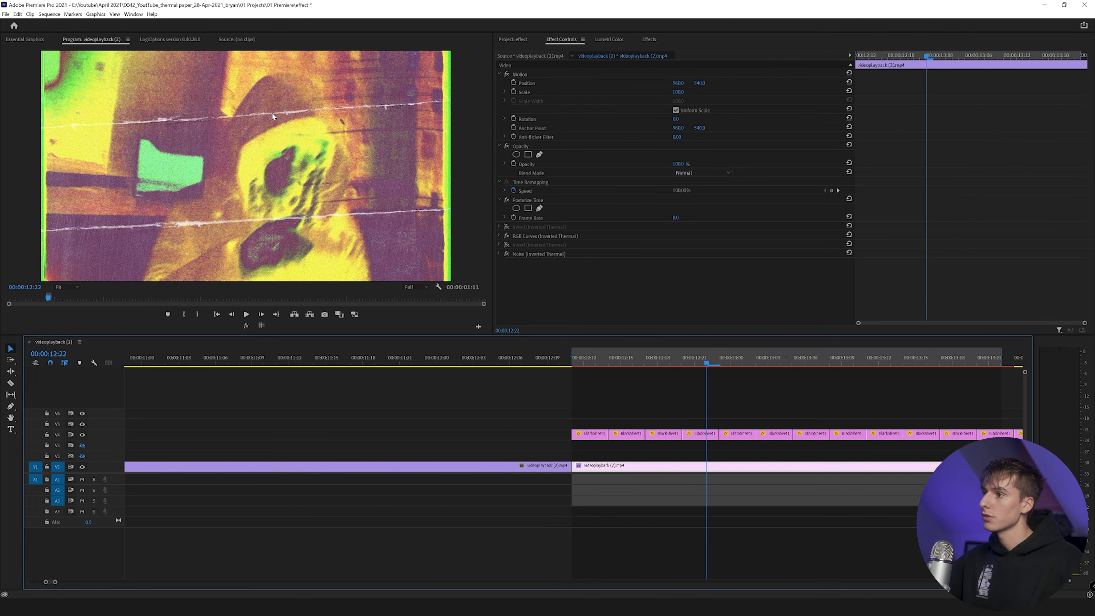
drag(706, 361, 569, 380)
key(space)
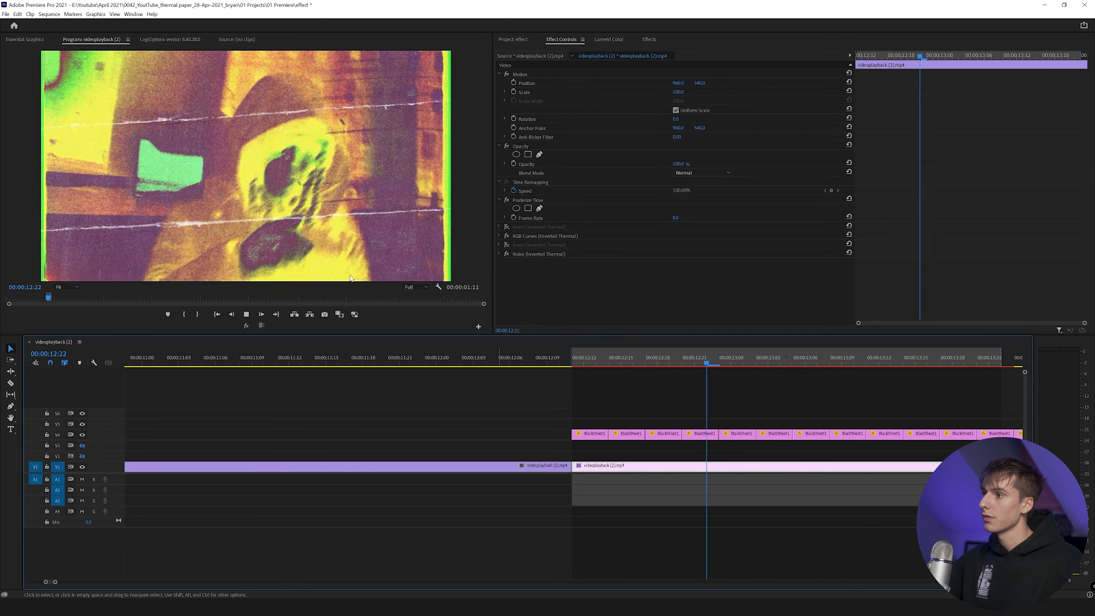
key(space)
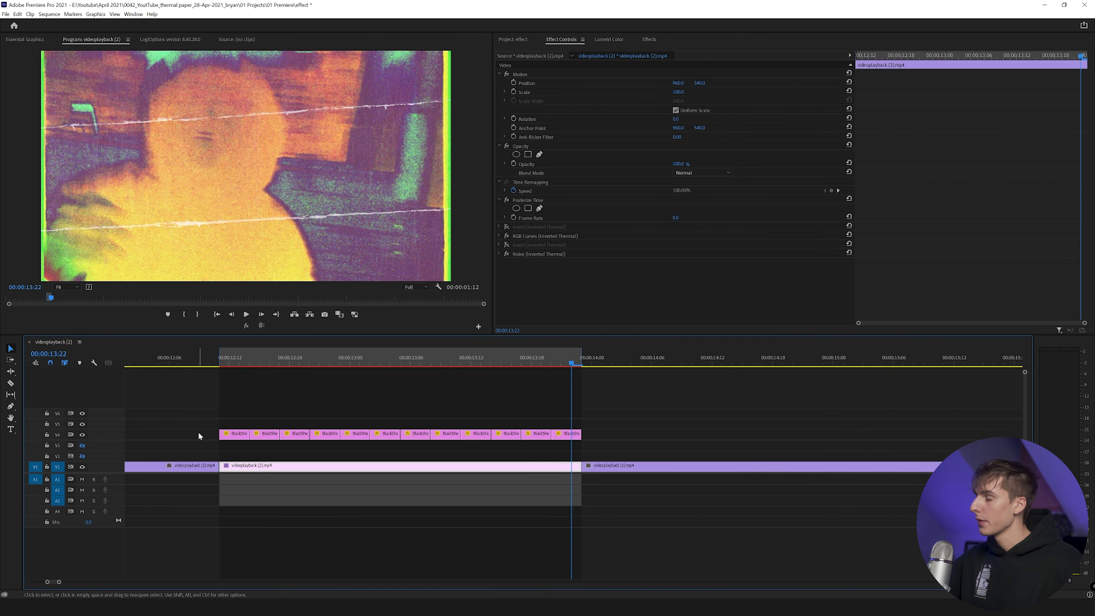
click(215, 360)
key(space)
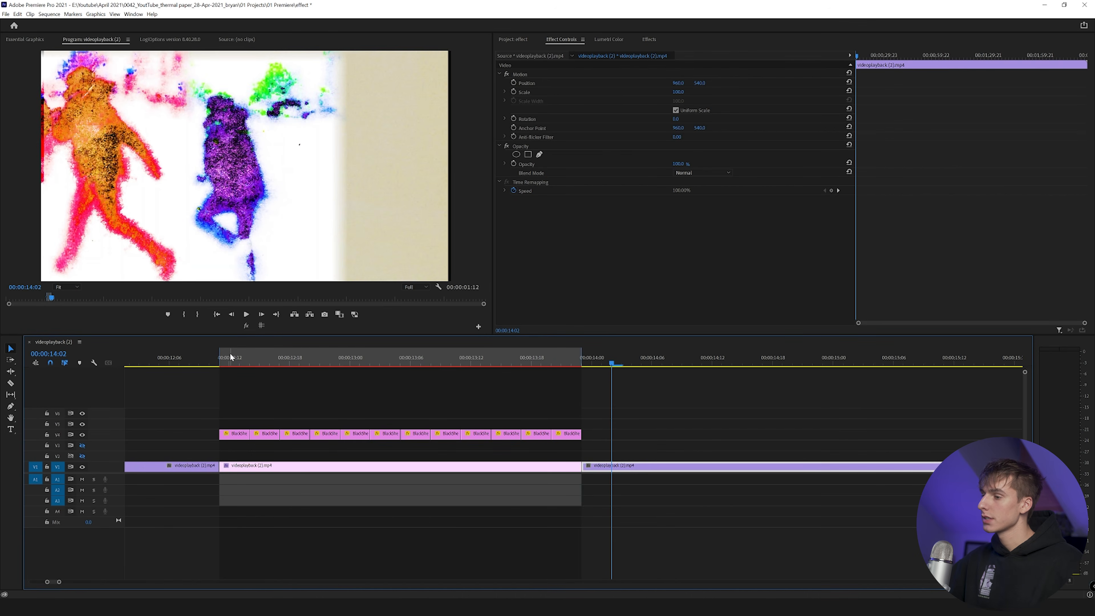
Step: Scrub through the thermal clip and set the sequence's out point at the clip's end
drag(230, 354, 535, 377)
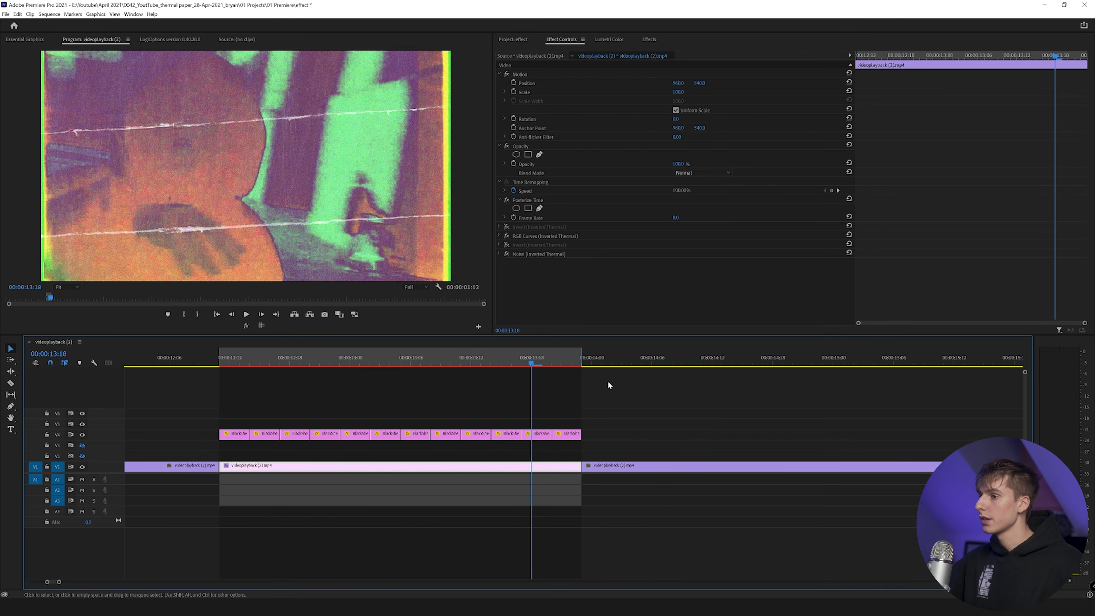
click(222, 359)
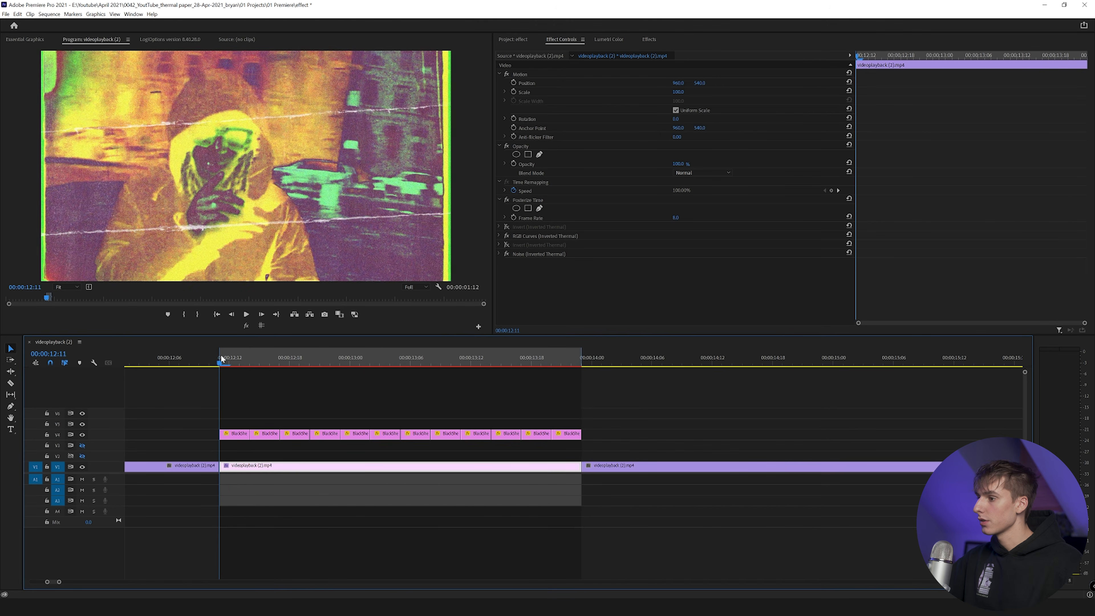
drag(236, 360, 583, 358)
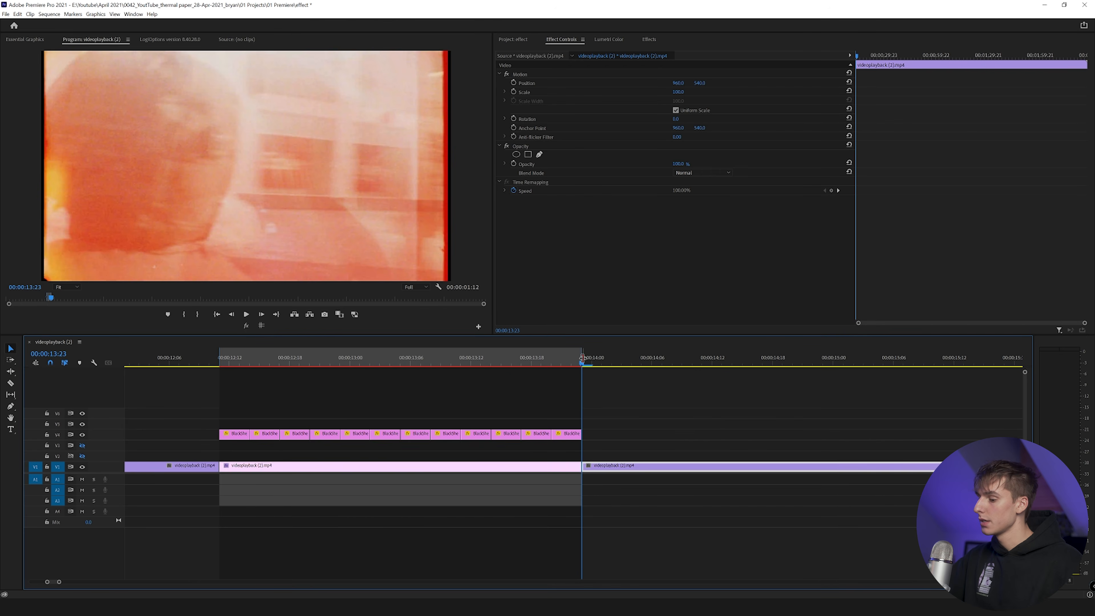
key(o)
drag(585, 353, 581, 357)
click(411, 357)
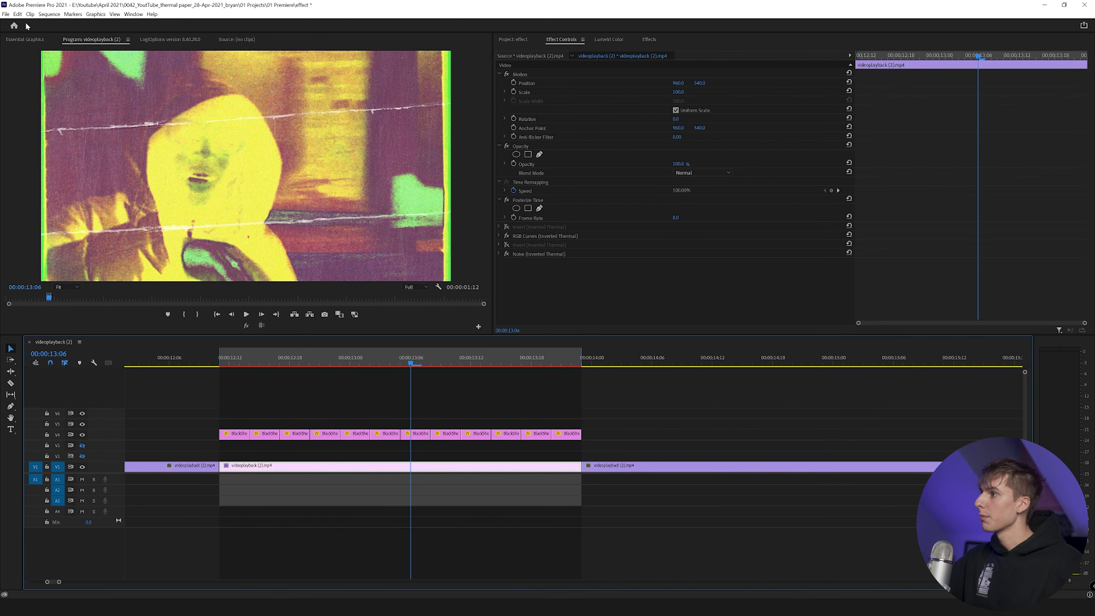
Step: Open the media export for the marked range and name the output "no drawing" in the drawing thermal folder under 05 YouTube > 02 Videos
click(9, 15)
mouse_move(65, 259)
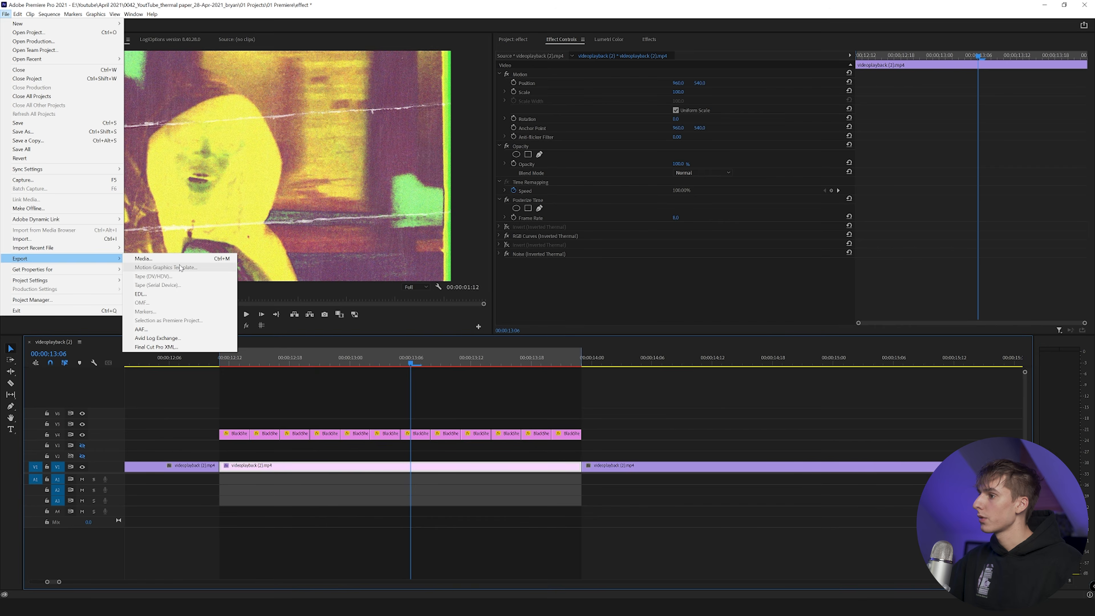
click(181, 259)
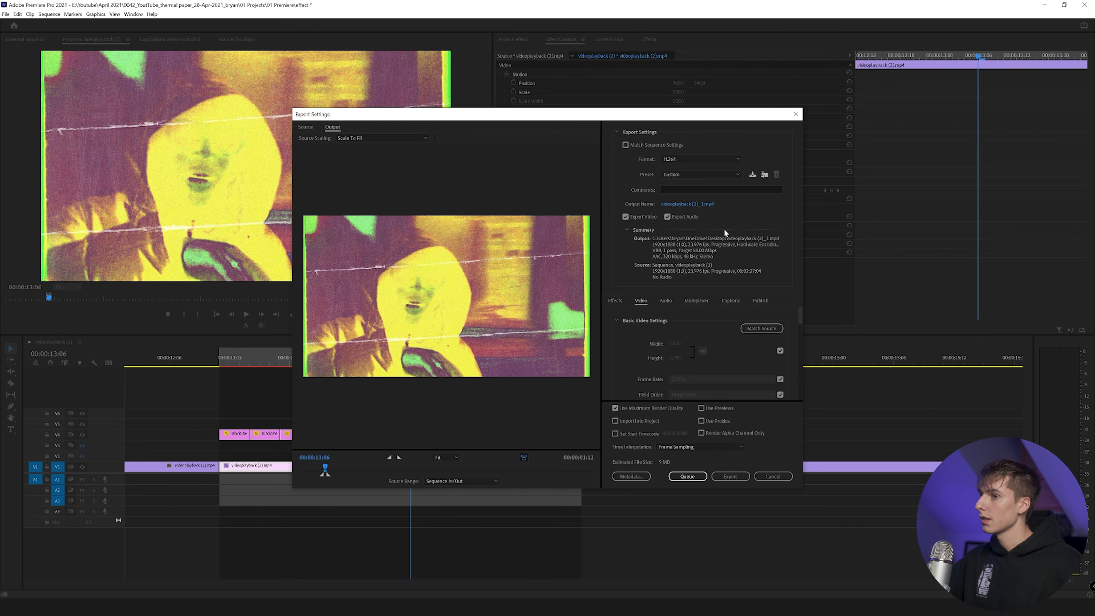
click(701, 205)
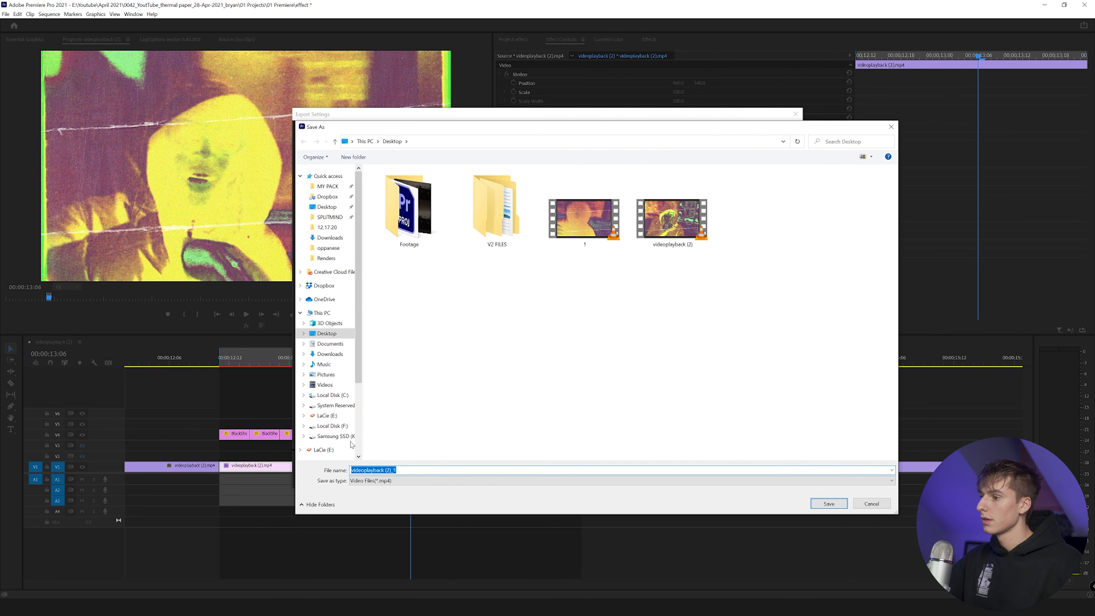
click(335, 436)
double_click(407, 230)
double_click(393, 192)
double_click(392, 192)
text(no drawing)
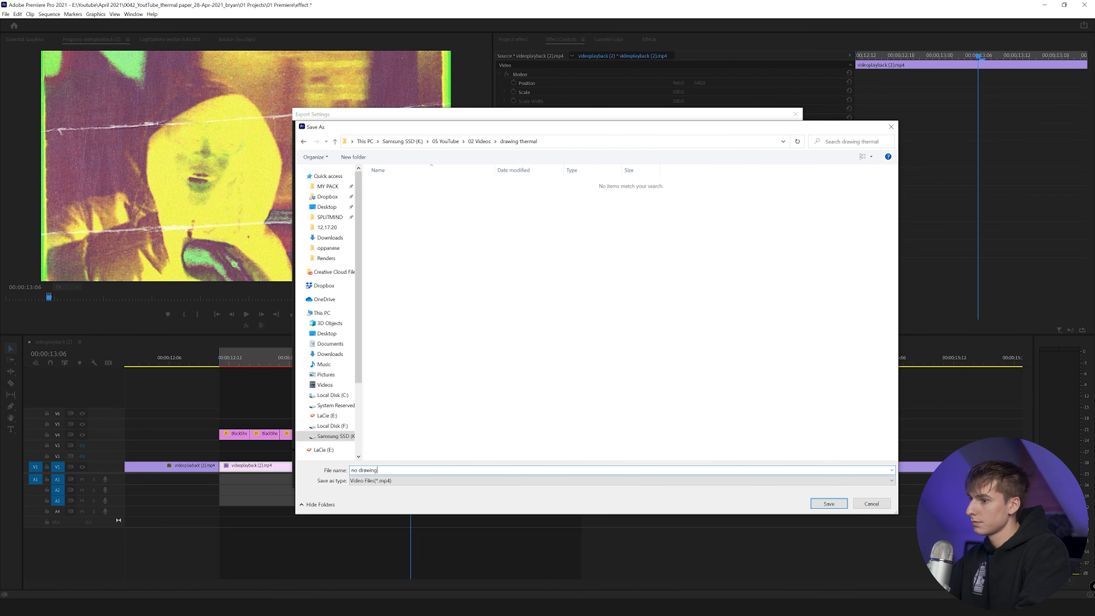
key(Return)
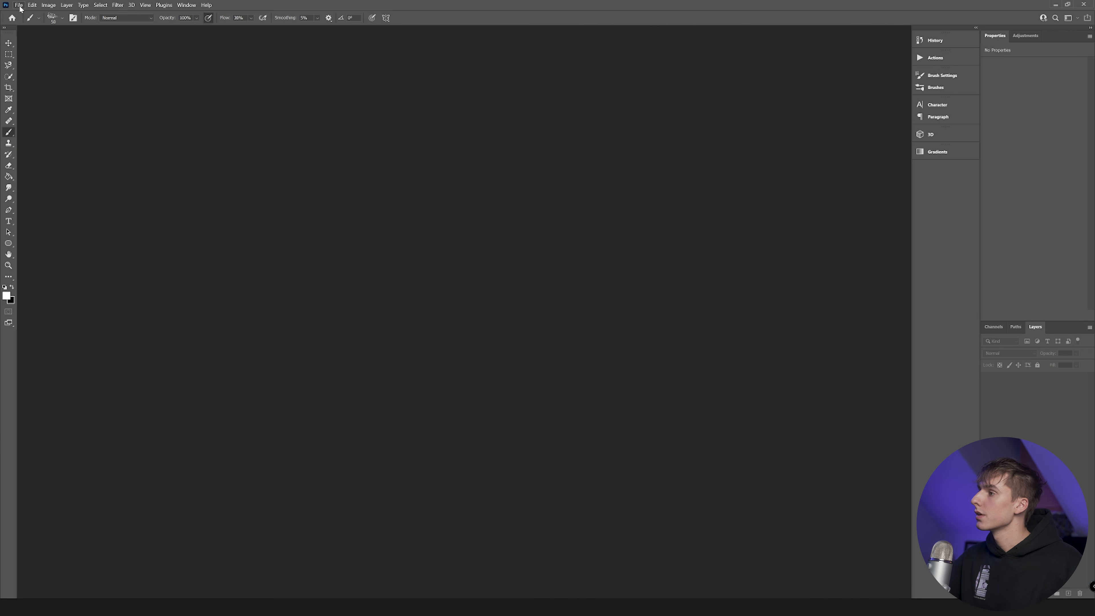
Step: Open the "no drawing" video from the drawing thermal folder under 05 YouTube > 02 Videos
click(19, 5)
click(26, 26)
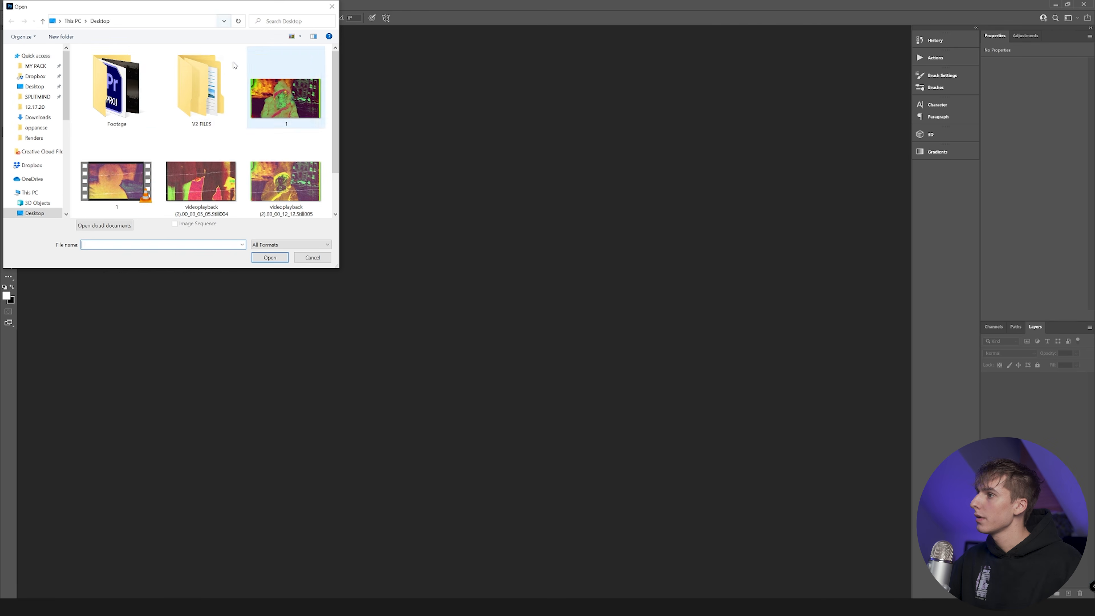
scroll(39, 169, down, 5)
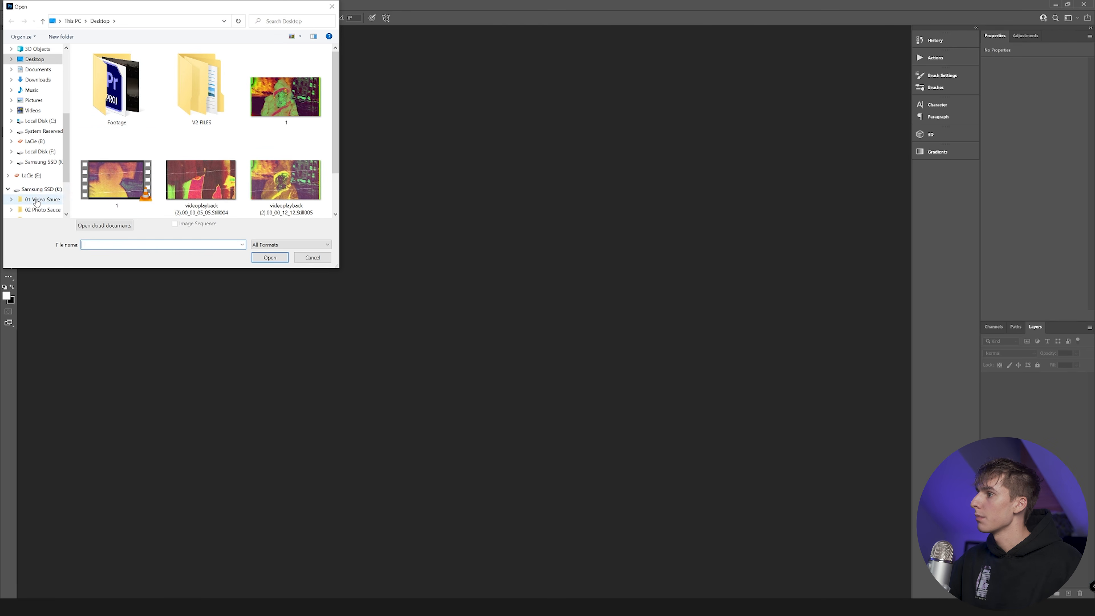
click(82, 83)
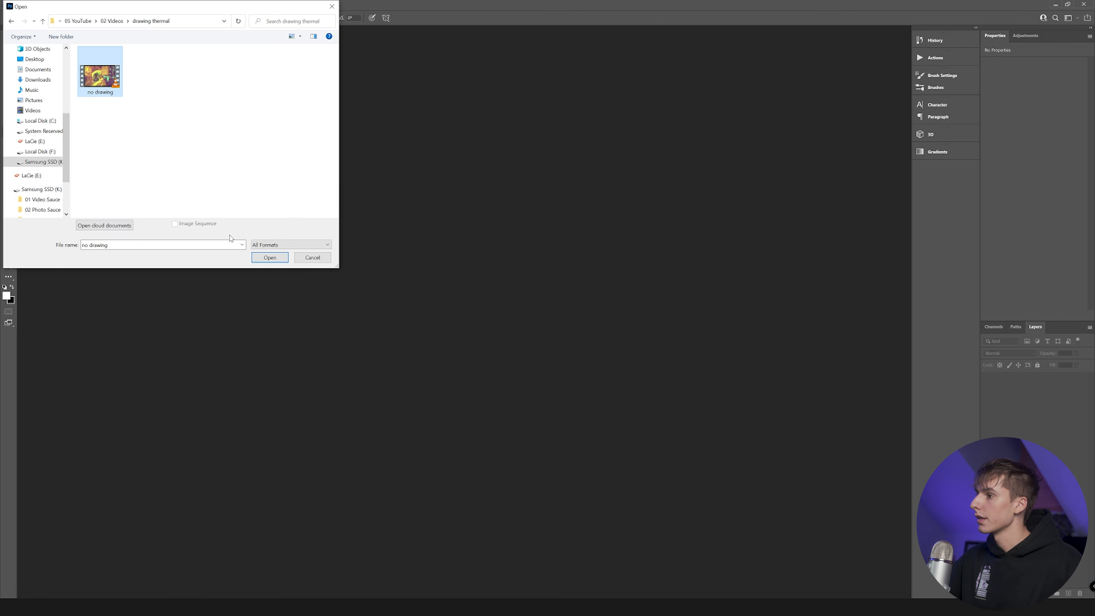
click(253, 259)
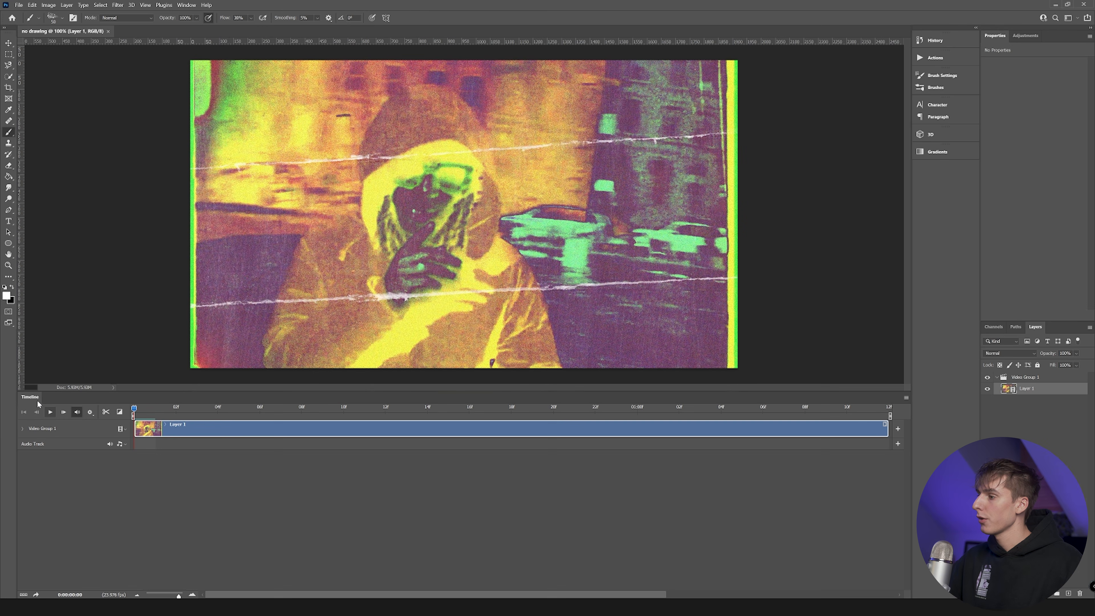
Step: Play back the opened clip in the timeline and return the playhead to the start
key(space)
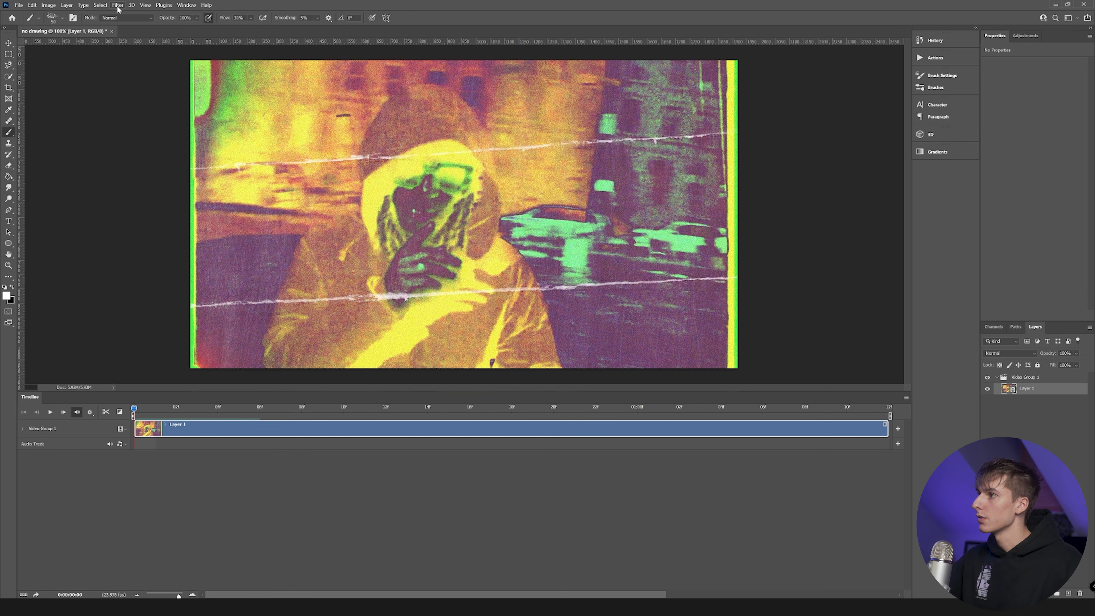
click(187, 5)
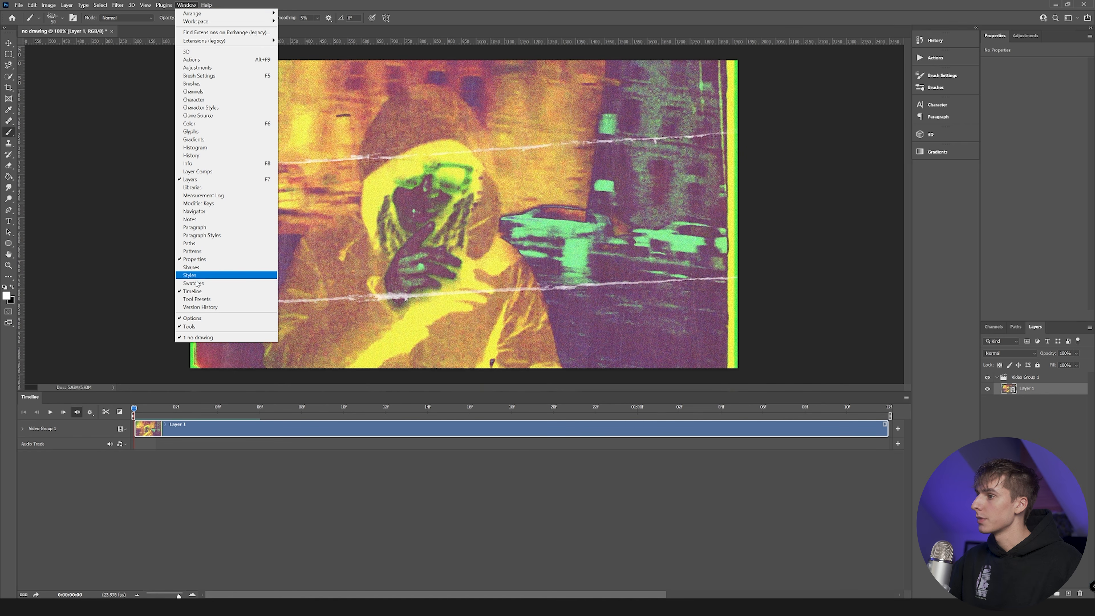
key(Escape)
key(space)
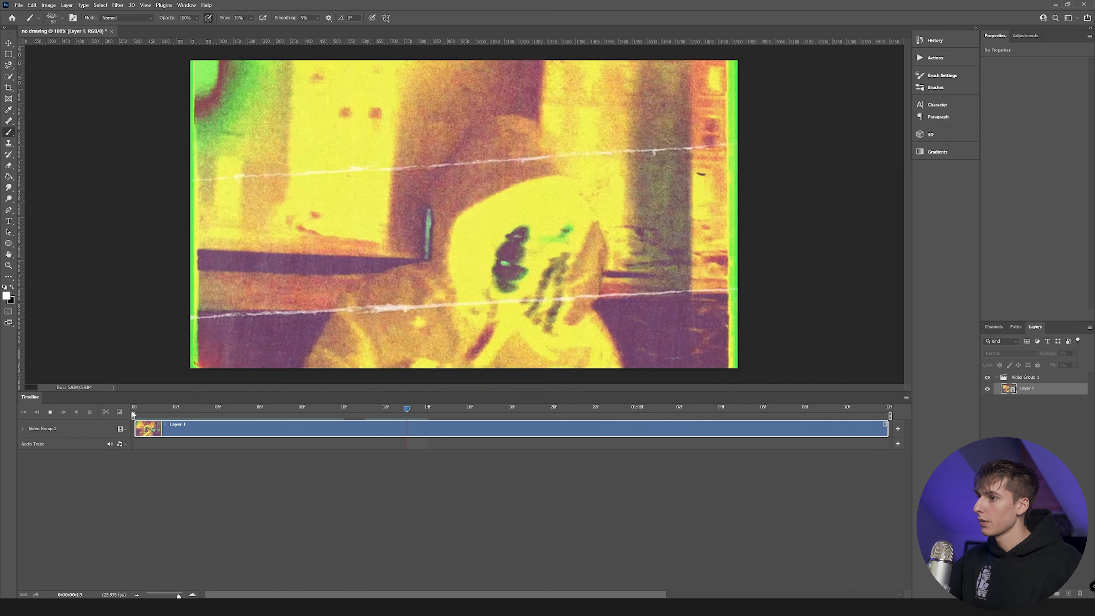
click(134, 414)
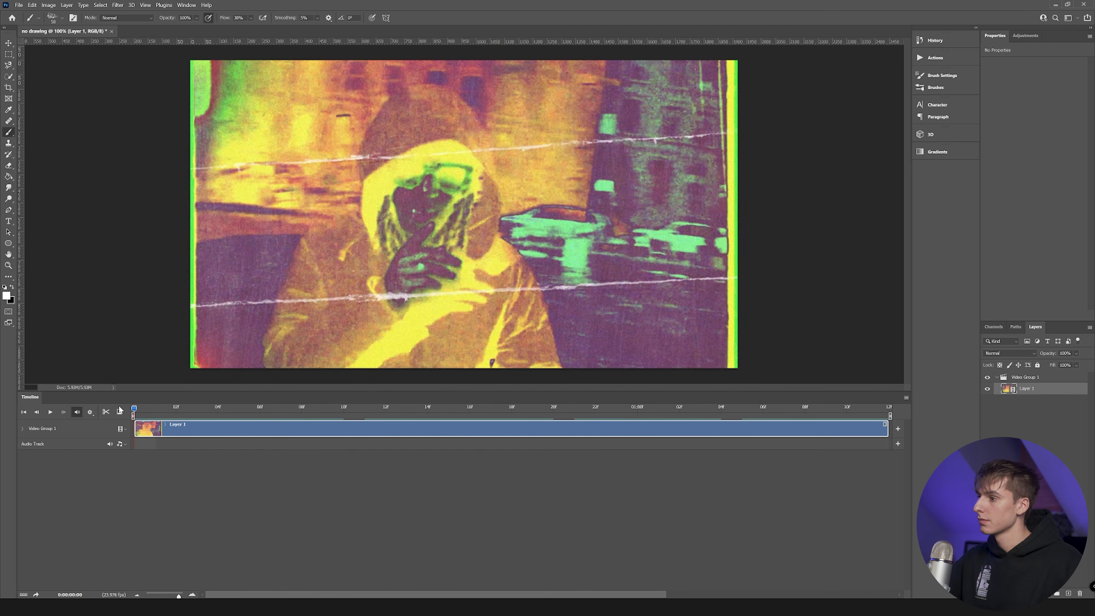
key(space)
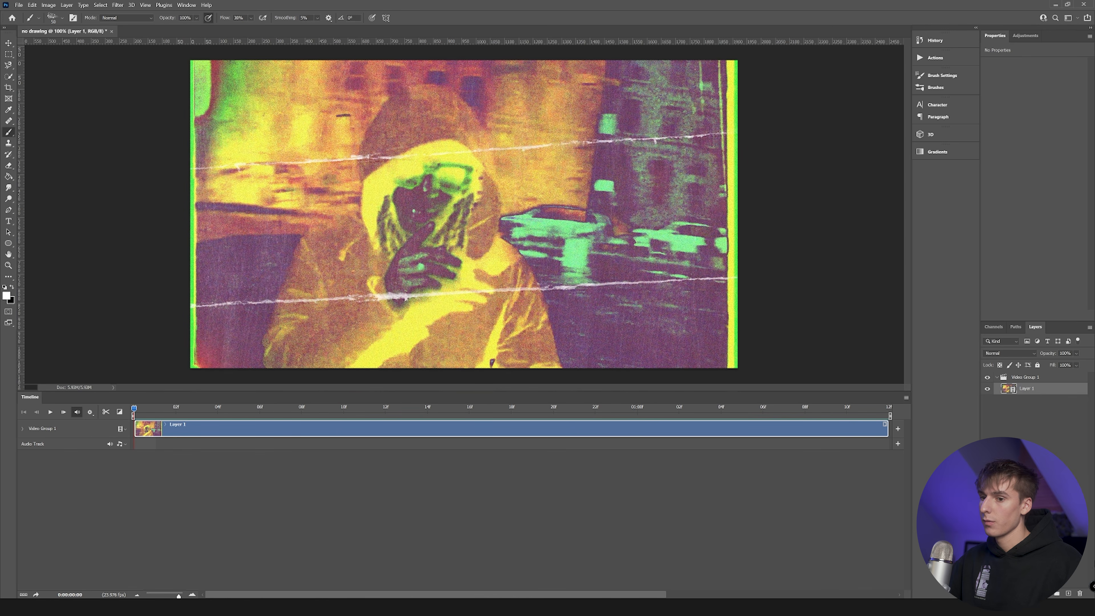
Step: Add a blank layer above Video Group 1 and move its clip to the start of the timeline
click(1069, 594)
drag(1028, 391, 1031, 378)
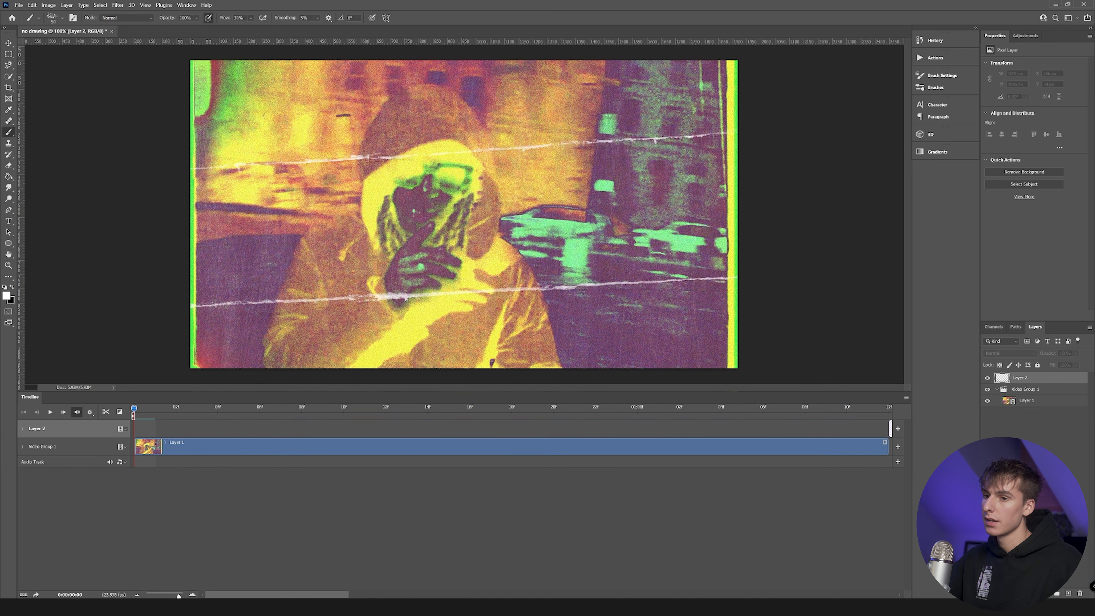
click(67, 6)
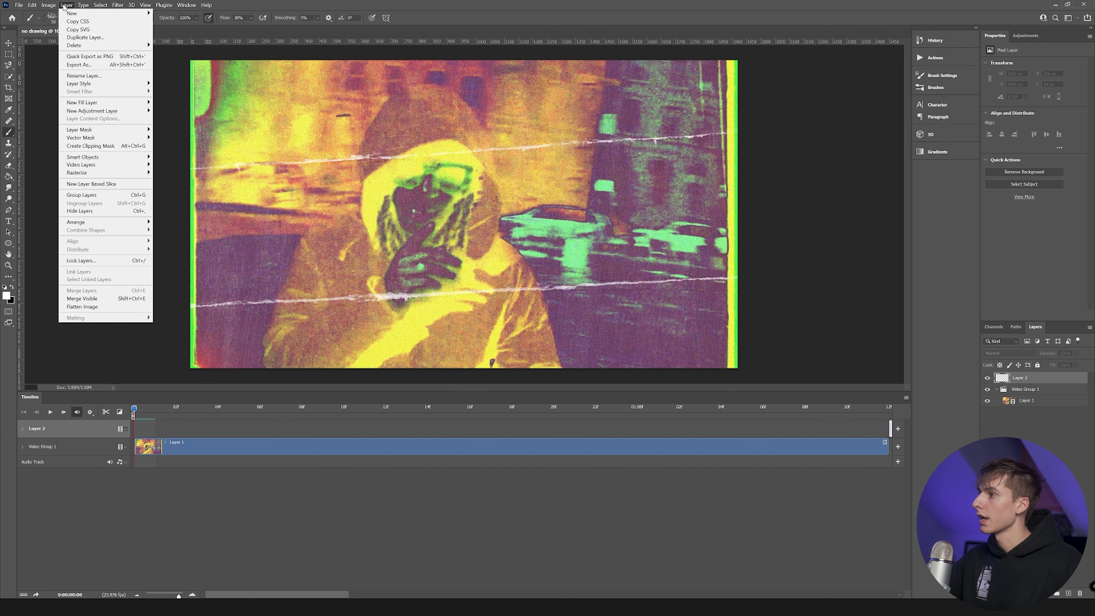
mouse_move(69, 13)
click(167, 15)
key(Return)
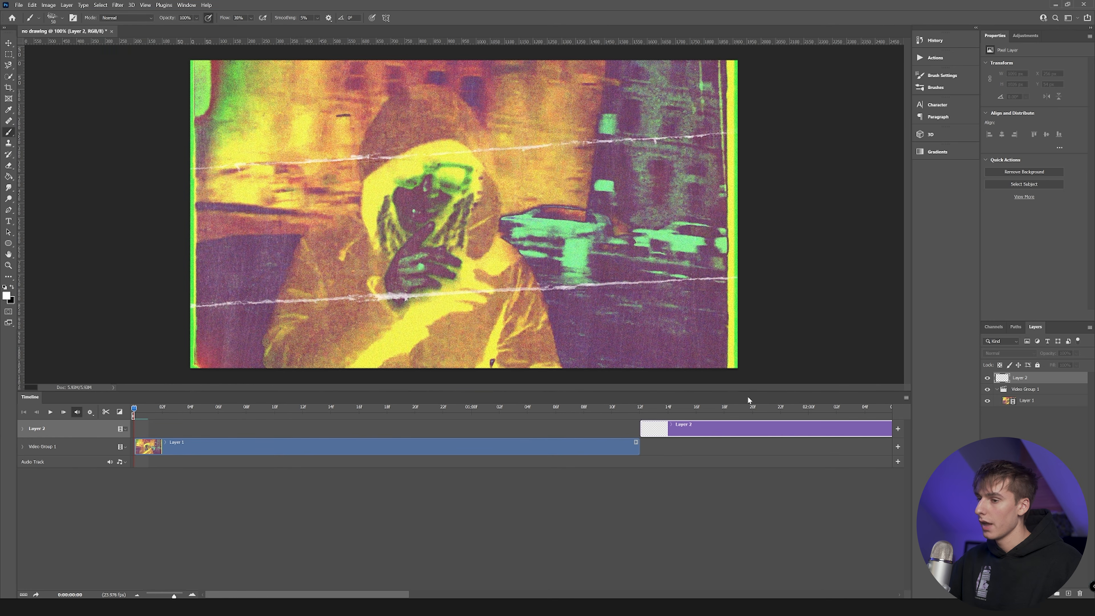
drag(659, 428, 129, 410)
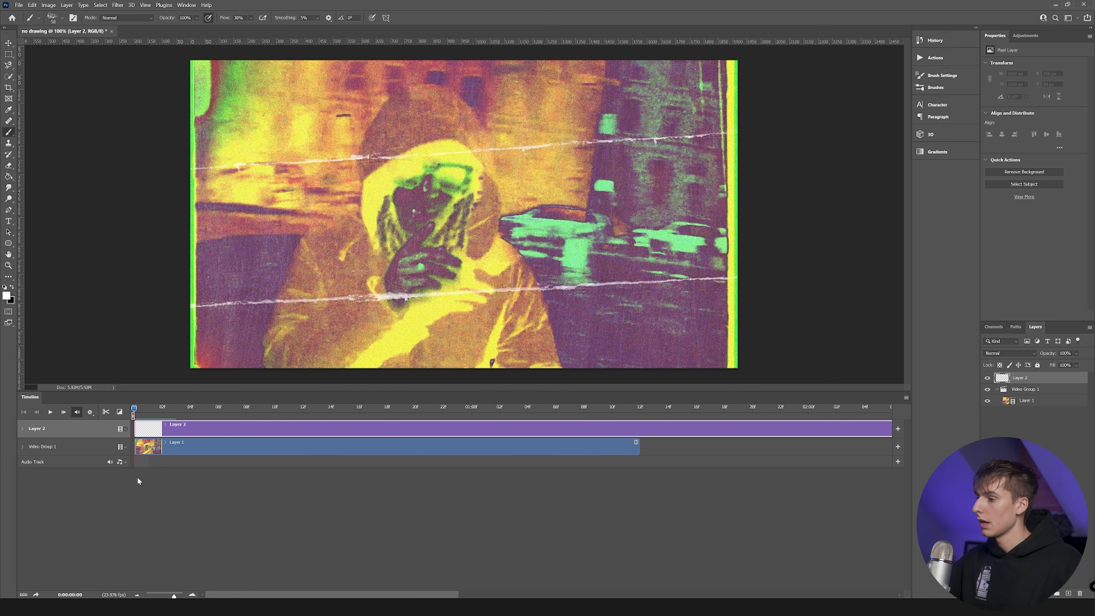
drag(175, 593, 178, 594)
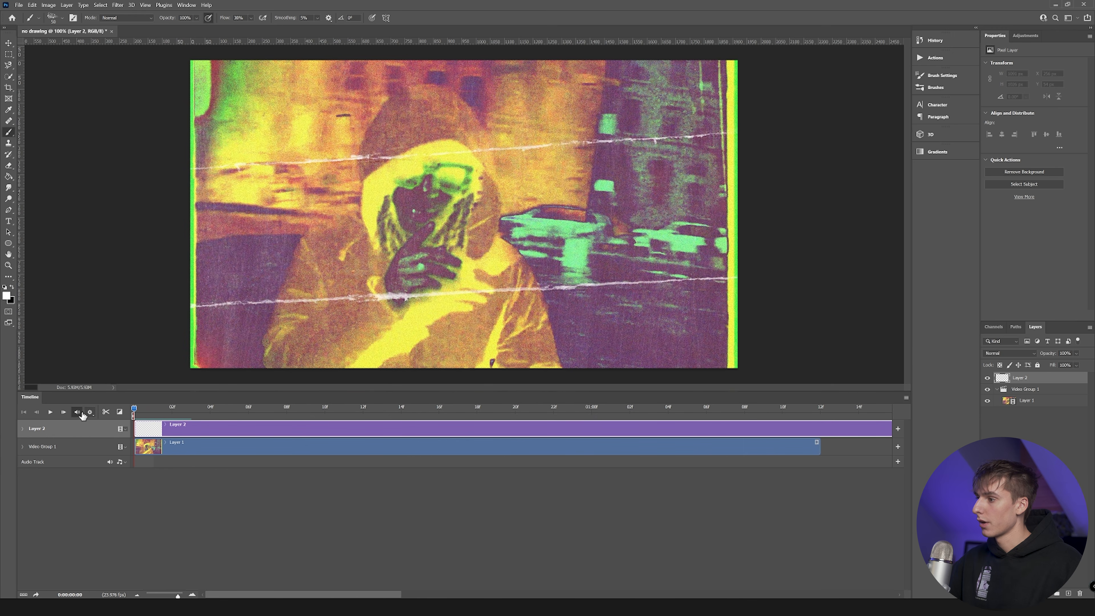
Step: Split the blank layer's clip at frame 3 and its remaining part at frame 6
click(65, 413)
click(64, 414)
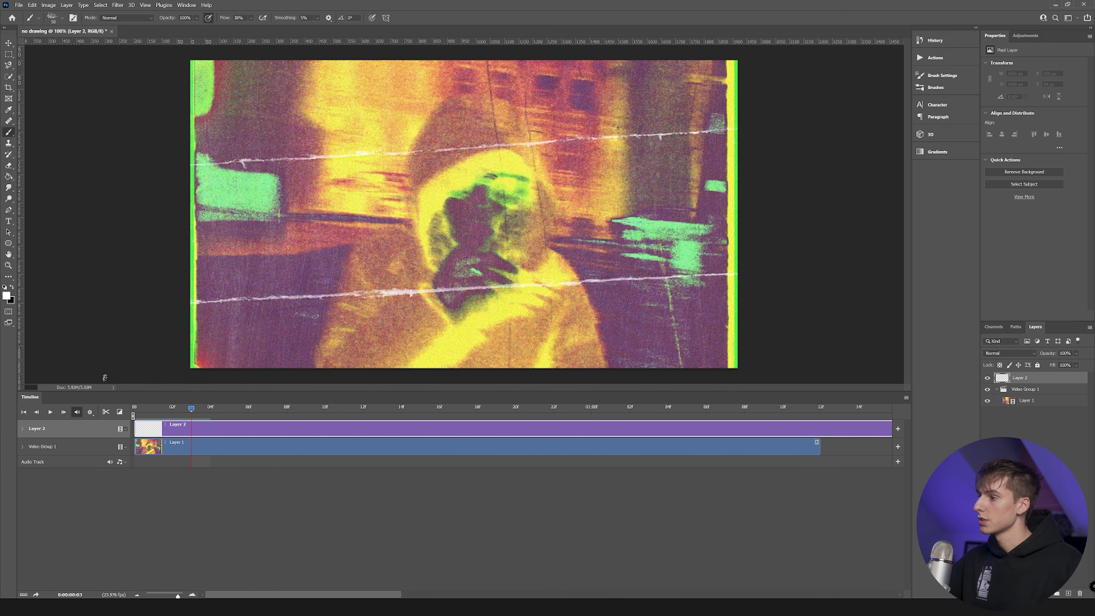
click(106, 412)
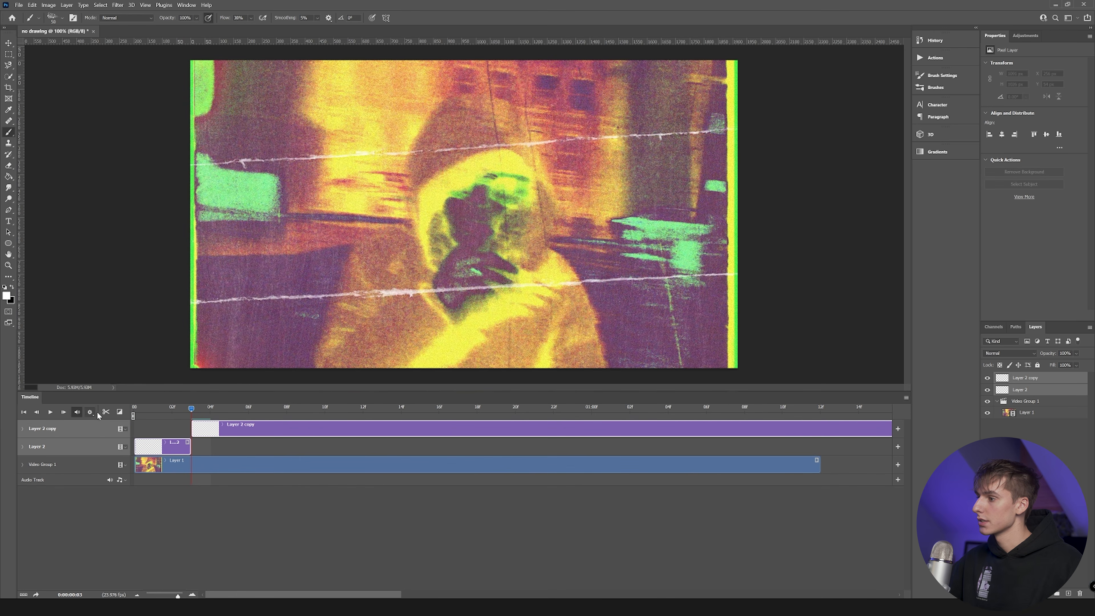
click(64, 412)
click(63, 412)
click(63, 412)
click(106, 412)
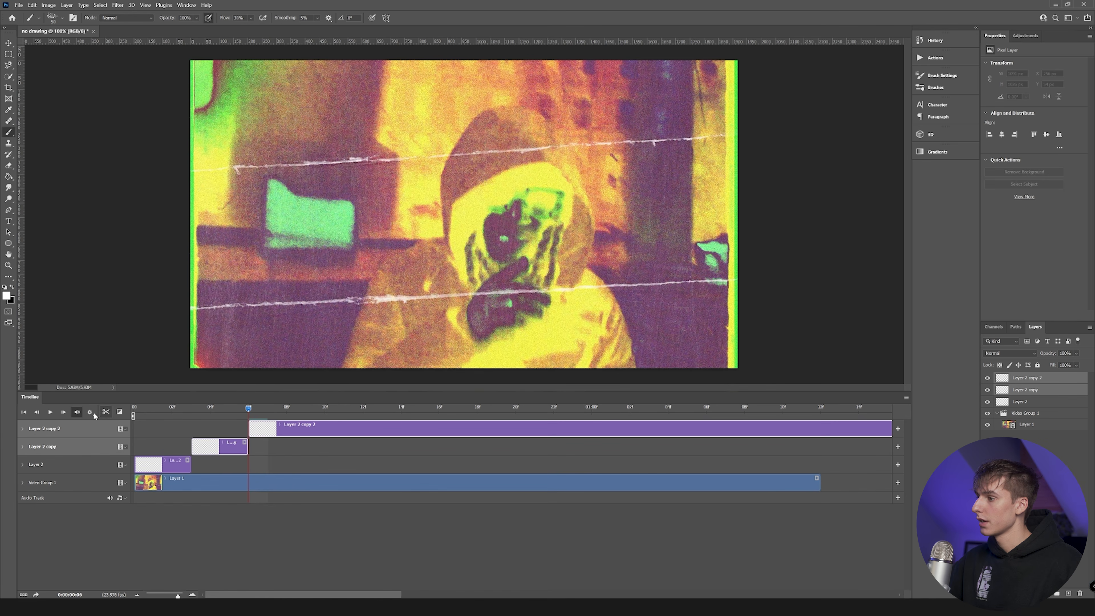
Step: Keep splitting the remaining blank clip every three frames, from frame 9 through frame 21
click(63, 412)
click(64, 412)
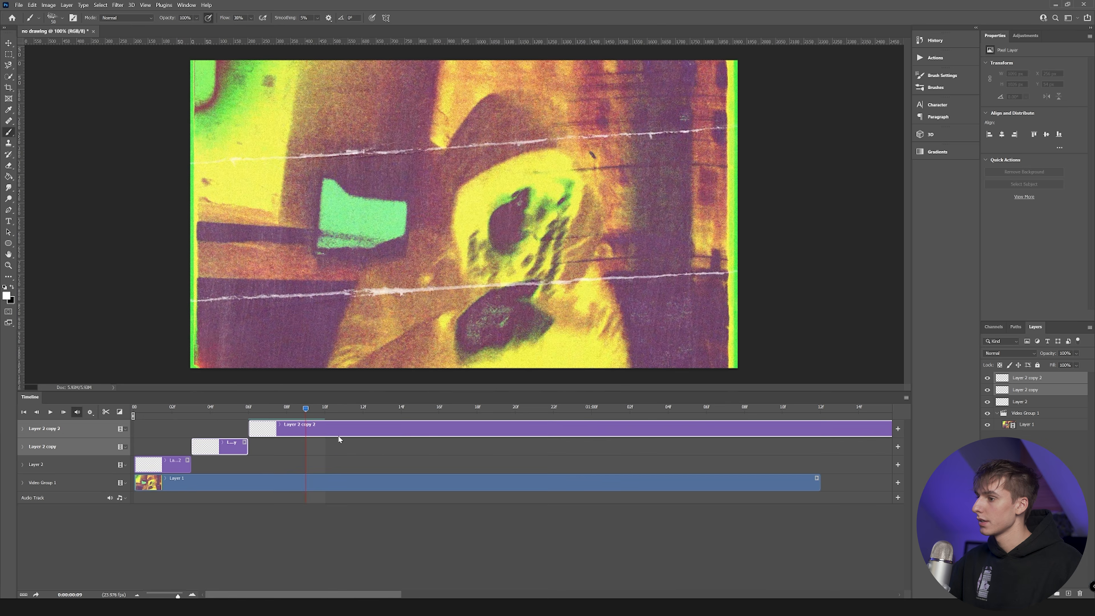
click(338, 437)
click(106, 412)
click(62, 412)
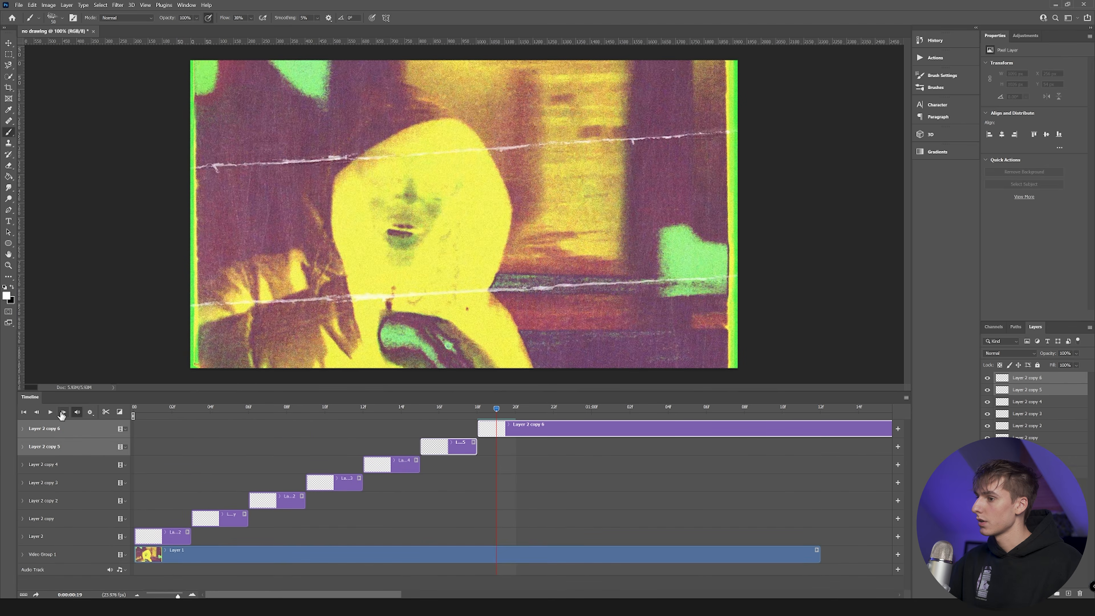
click(63, 412)
click(63, 412)
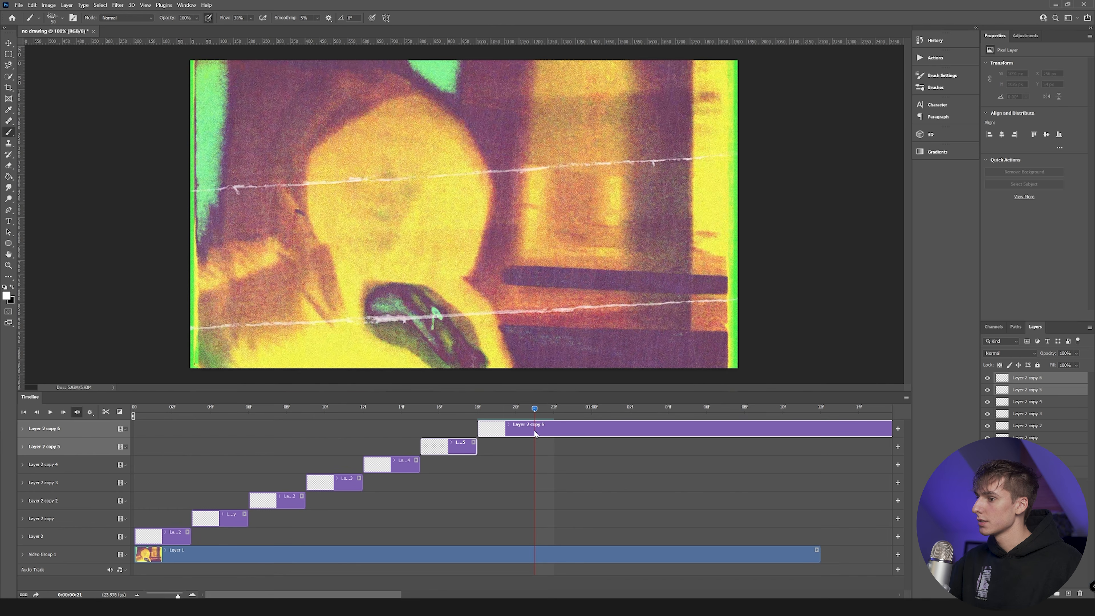
click(525, 434)
click(108, 413)
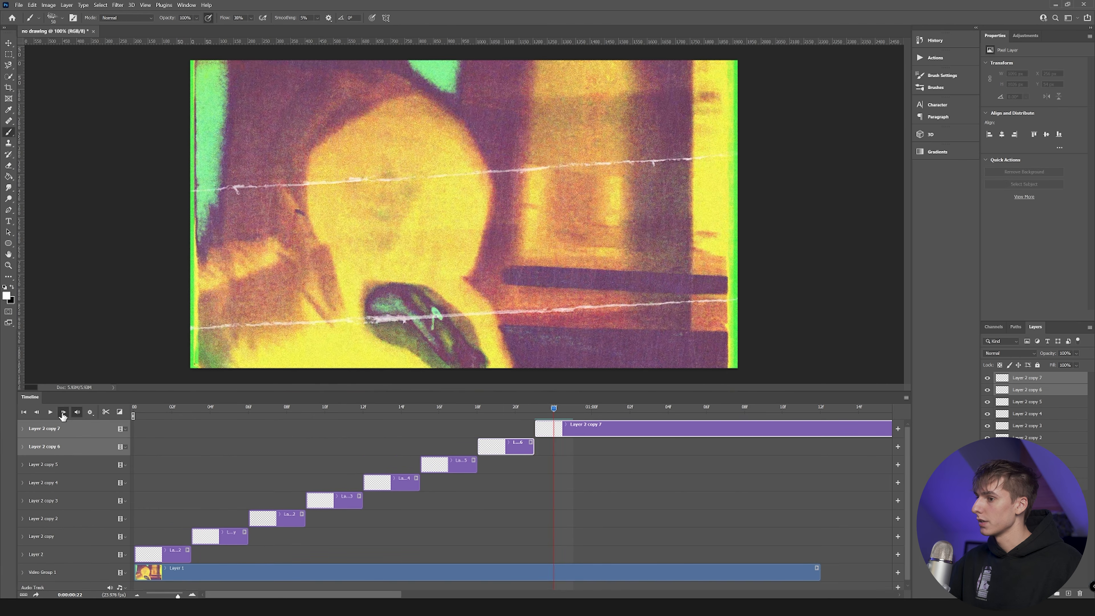
Step: Split the remaining blank clip every three frames from 0:00:01:00 up to the end of the video clip
click(63, 412)
click(63, 412)
click(105, 412)
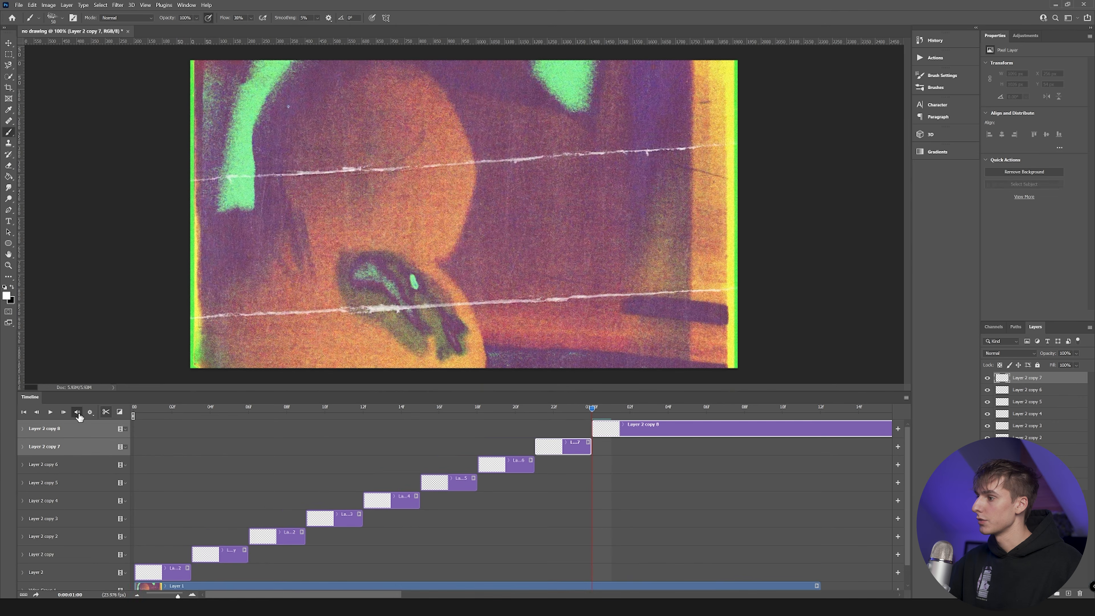
click(63, 412)
click(63, 412)
click(63, 412)
click(674, 439)
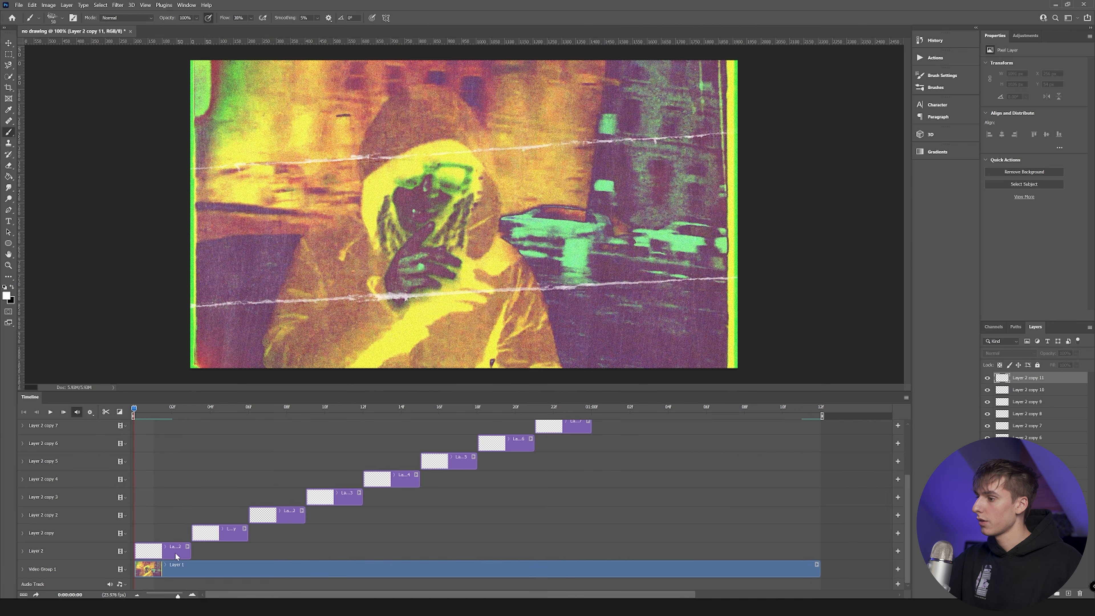
Step: Select the first blank layer, Layer 2, and choose the Kyle's Drawing Box - Shady Graphite 2 brush
click(163, 554)
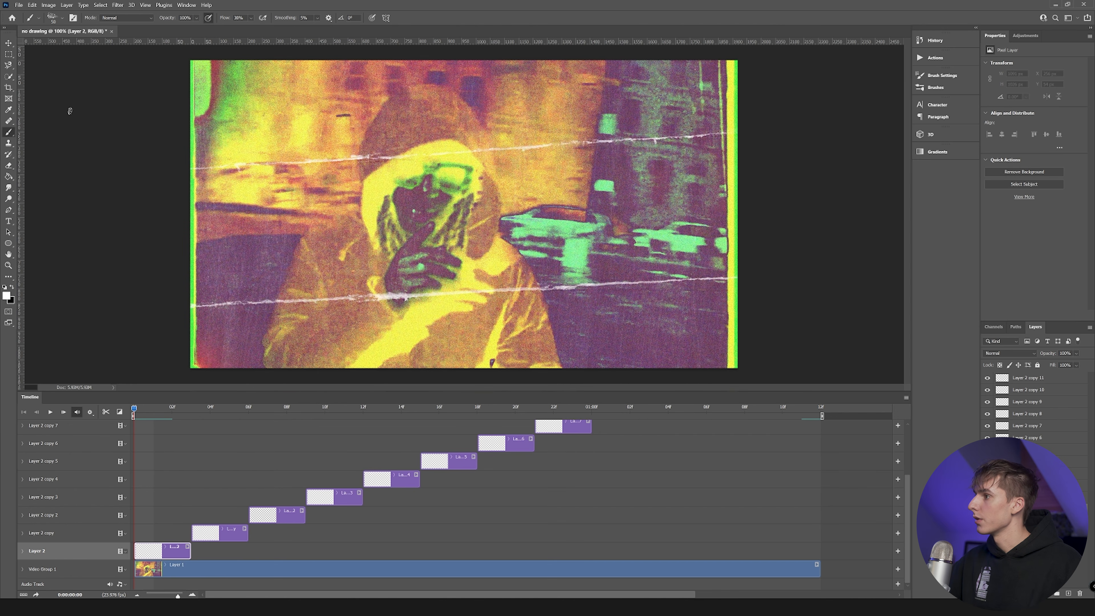
click(52, 17)
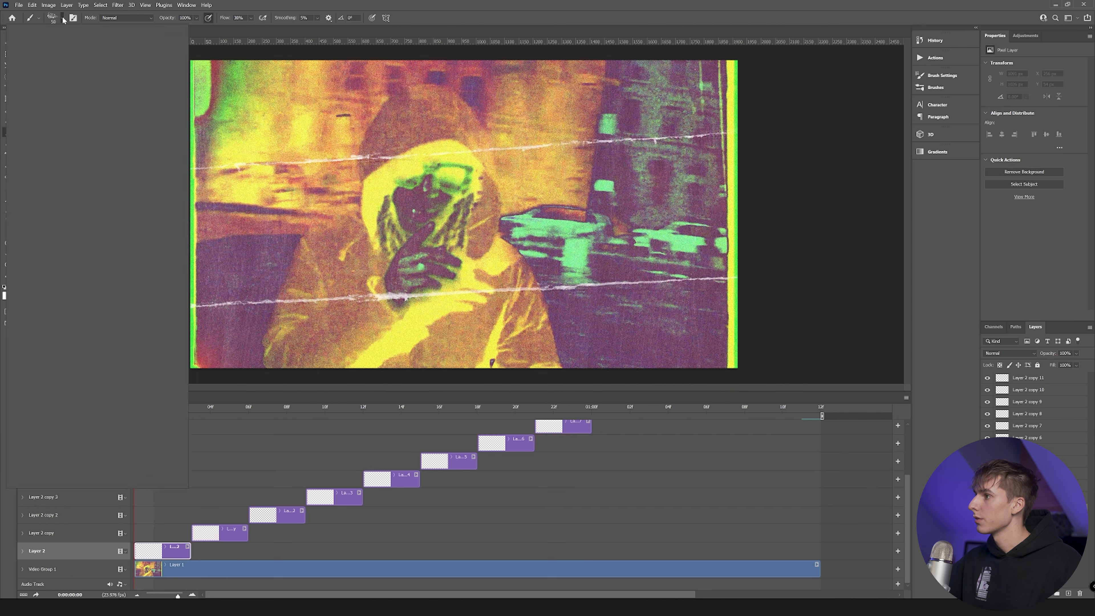
scroll(168, 258, up, 2)
drag(168, 258, 166, 169)
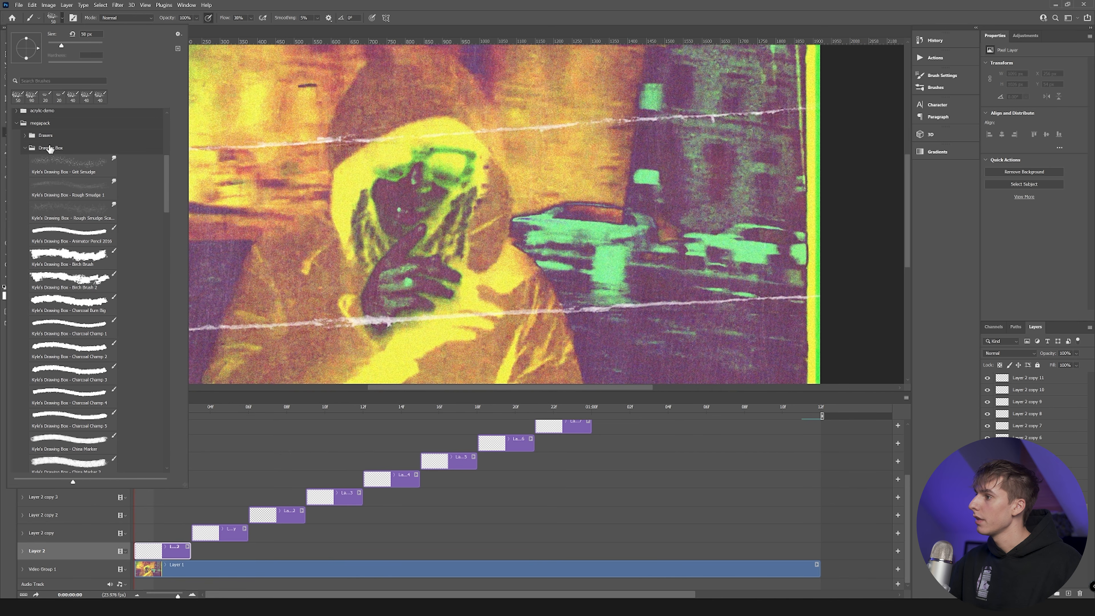
drag(168, 240, 169, 341)
click(92, 268)
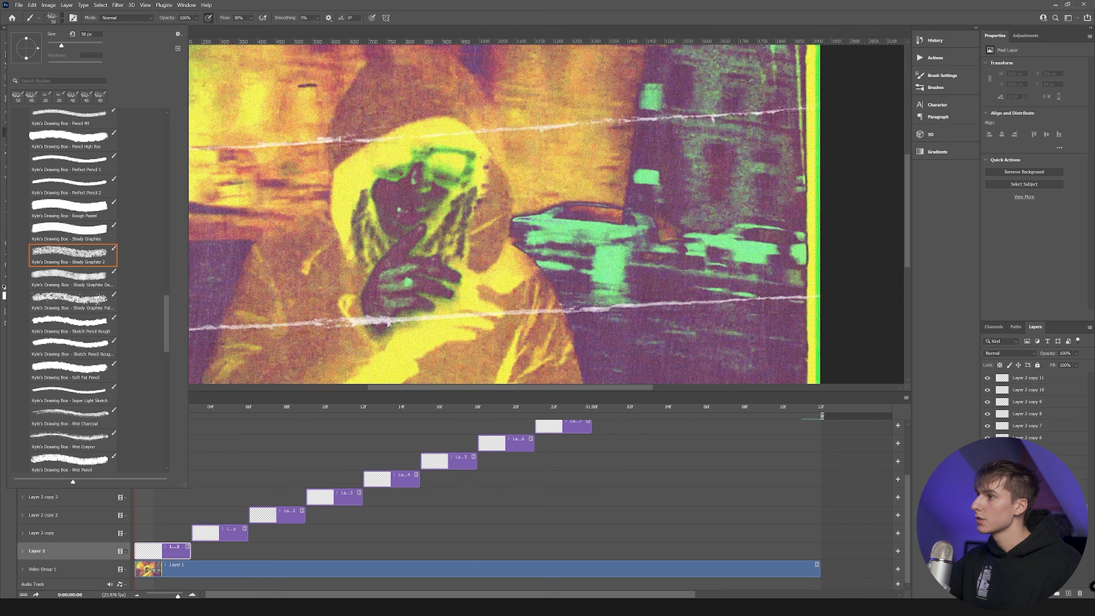
click(64, 24)
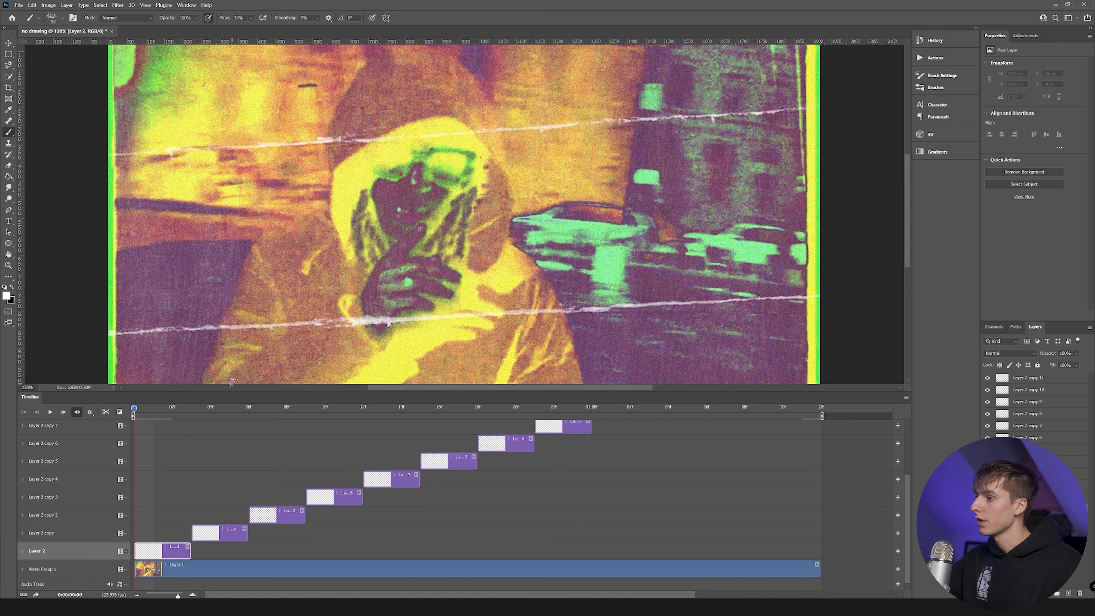
Step: Enlarge the canvas area and set the foreground colour to the green #84eb97 sampled from the car in the image
drag(233, 390, 236, 457)
scroll(470, 257, down, 1)
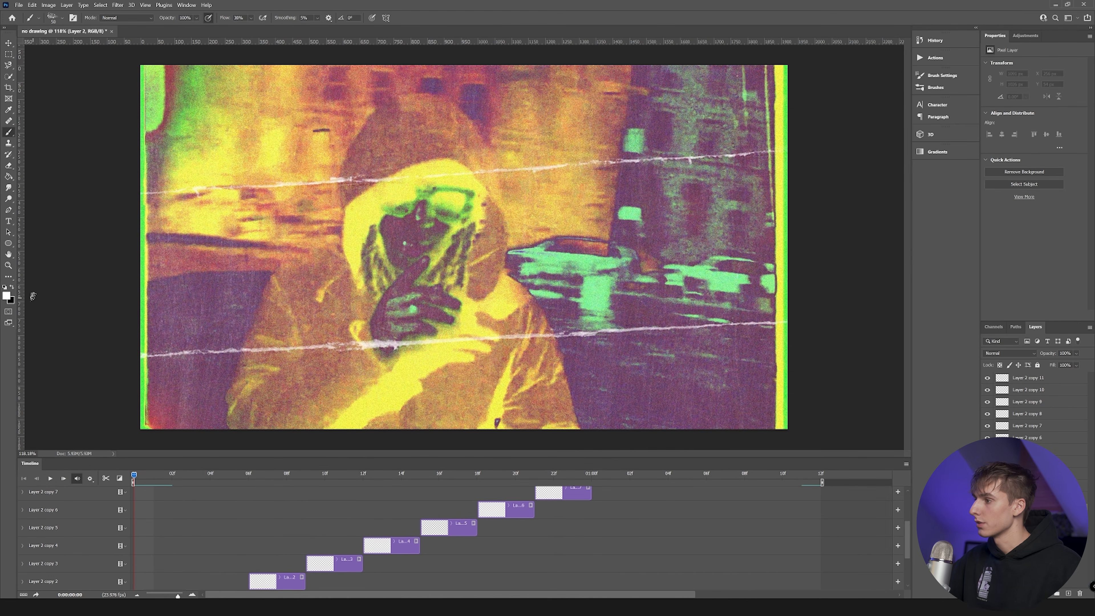
click(6, 295)
click(879, 223)
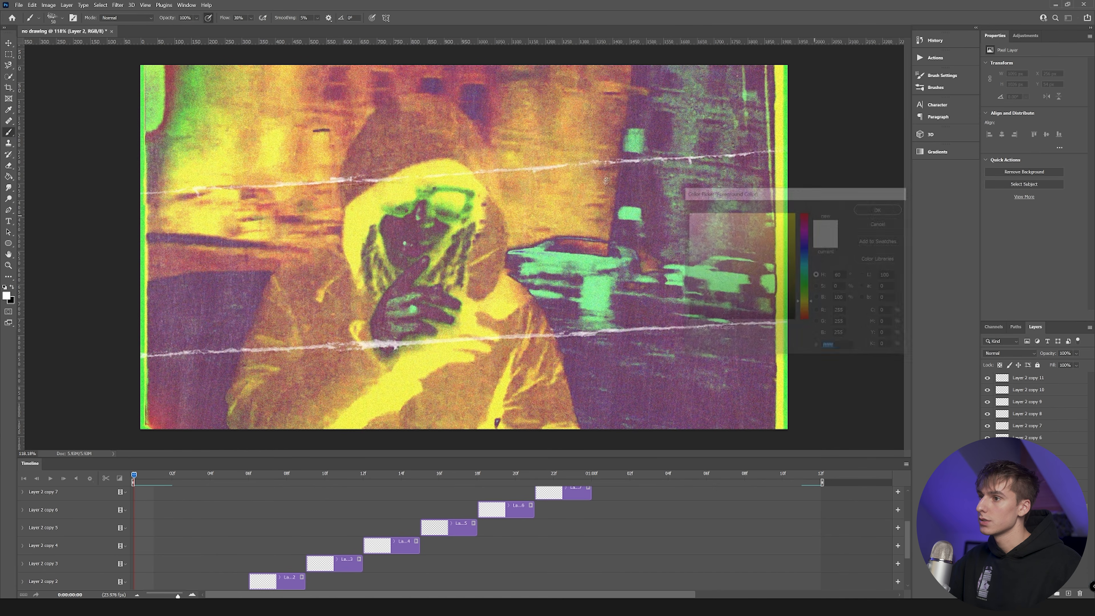
click(8, 298)
click(599, 285)
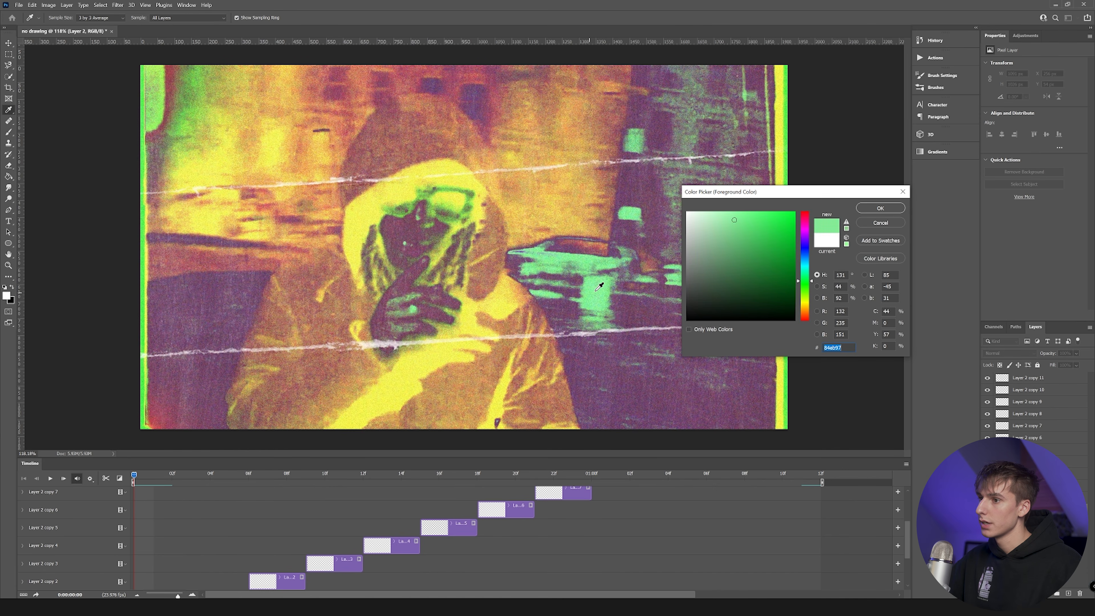
click(880, 208)
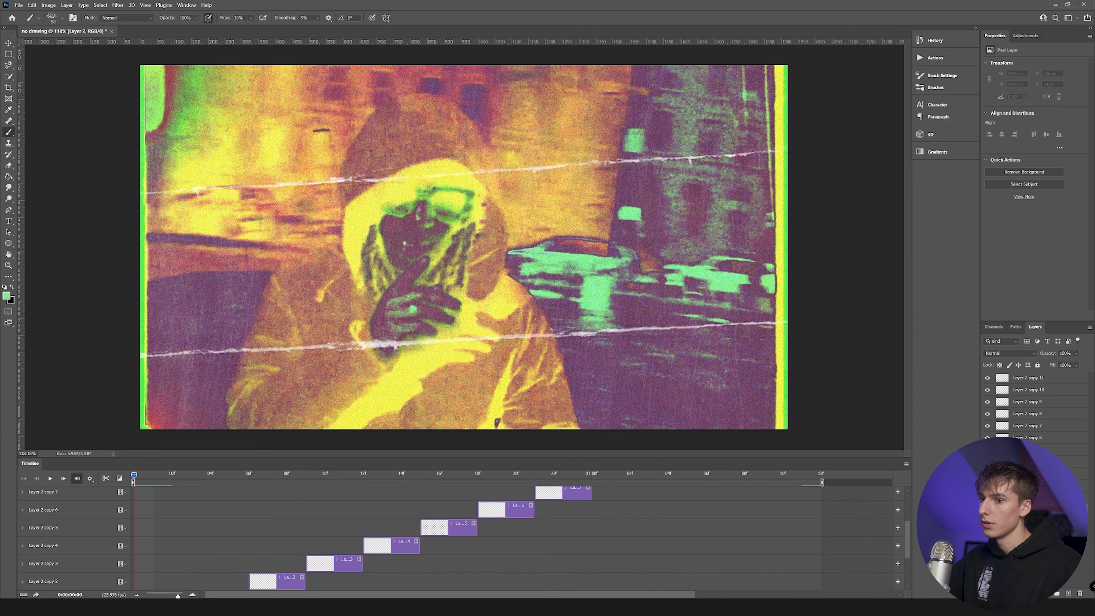
Step: Paint over the hooded figure on Layer 2 with a 400 px green brush, try Color Dodge, and return the blend mode to Normal
scroll(218, 585, down, 4)
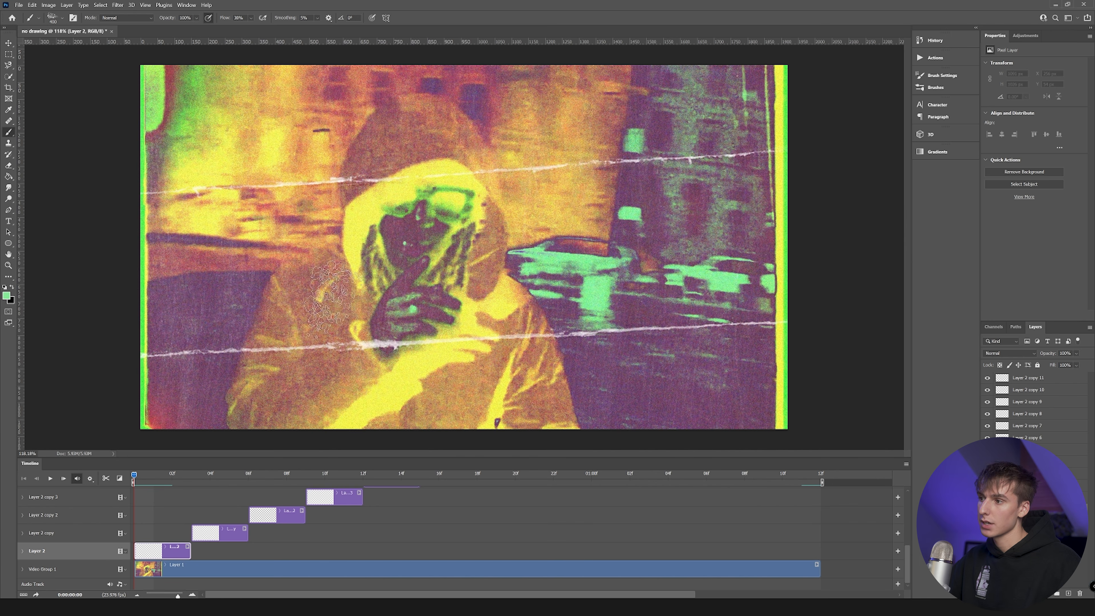
mouse_move(316, 298)
mouse_down()
mouse_move(292, 384)
mouse_move(439, 433)
mouse_move(418, 226)
mouse_move(398, 336)
mouse_move(347, 362)
mouse_move(388, 405)
mouse_move(424, 326)
mouse_up()
click(1009, 352)
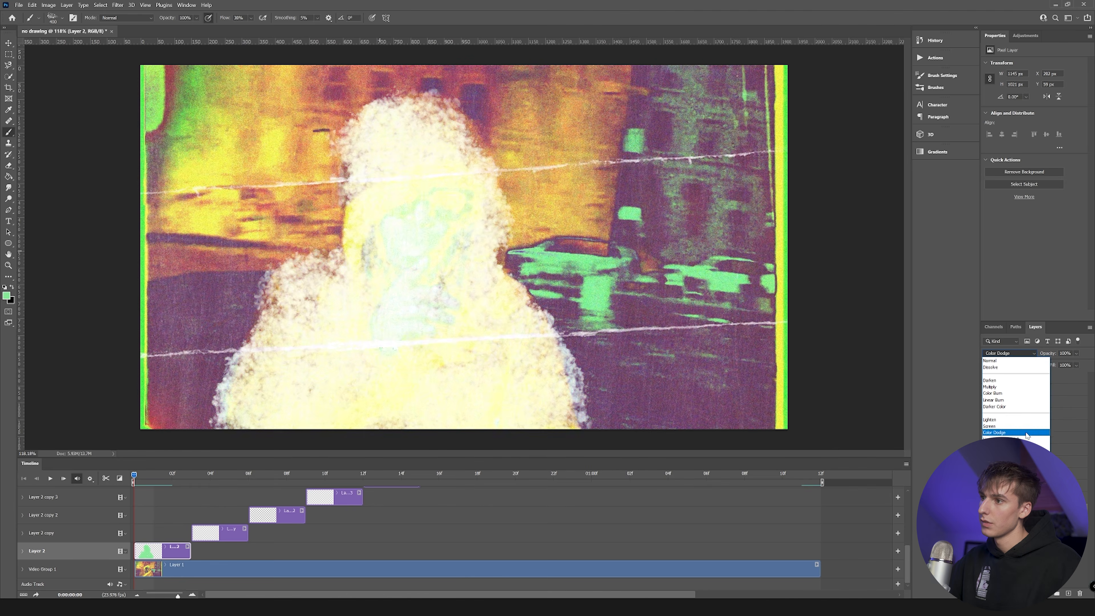
click(991, 360)
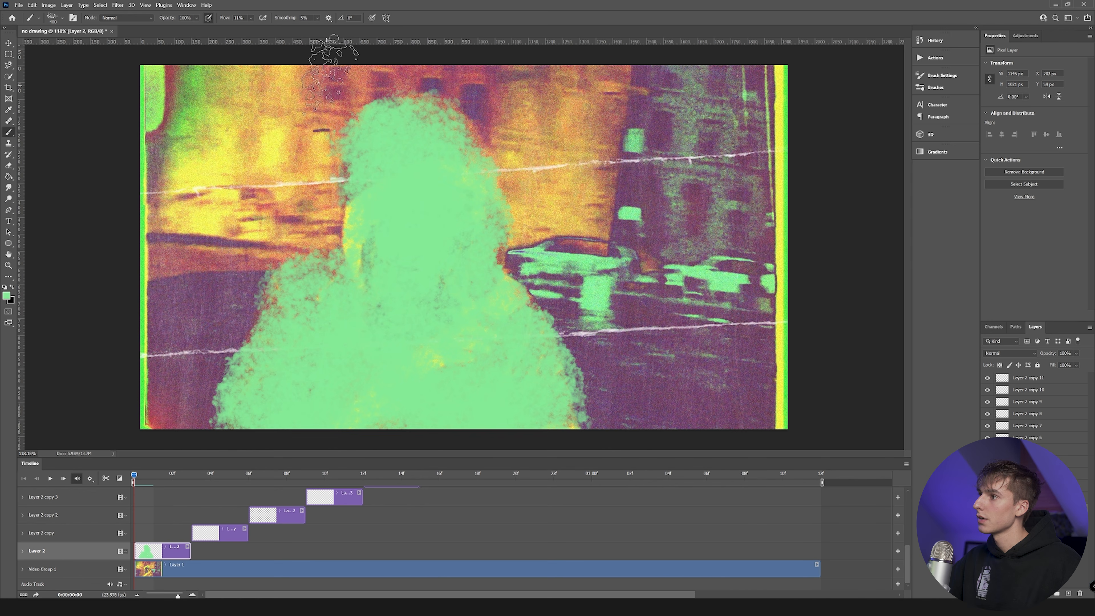
Step: Undo the green brush strokes on Layer 2 and move one frame forward in the timeline
key(ctrl+z)
key(ctrl+z)
key(ctrl+z)
key(ctrl+z)
key(ctrl+z)
key(ctrl+z)
key(ctrl+z)
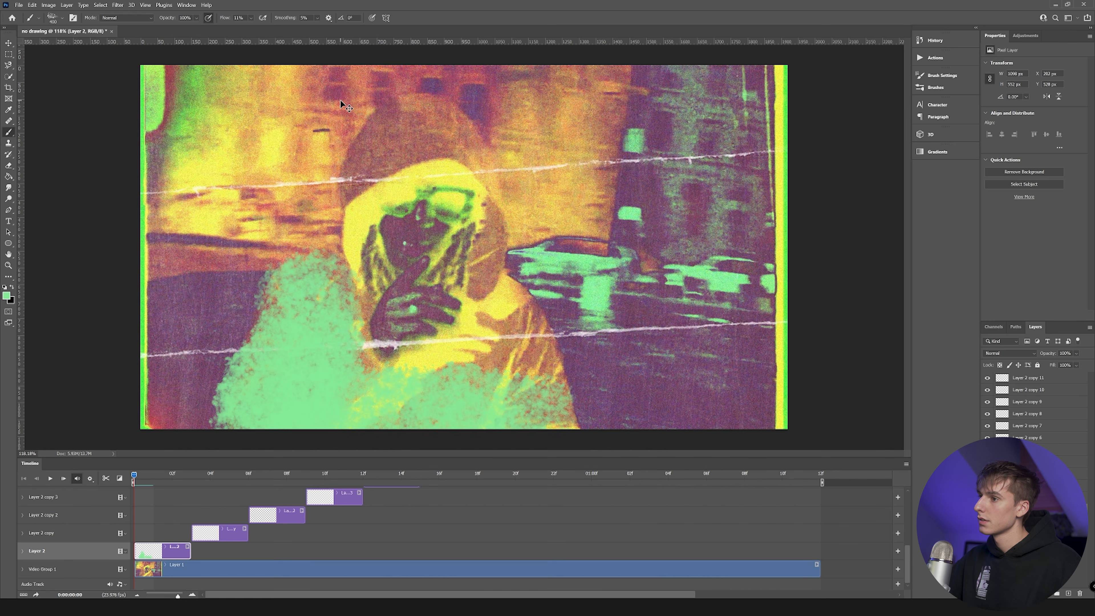
key(Right)
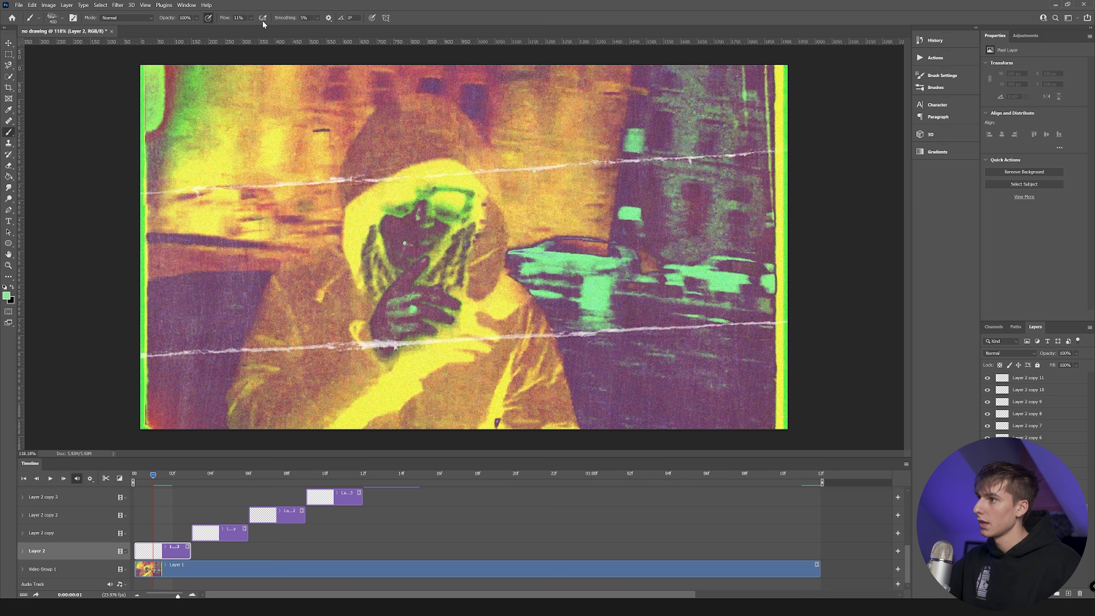
Step: Repaint the hooded figure on Layer 2 with a lighter coat of green at 6% brush flow
mouse_move(414, 302)
mouse_down()
mouse_move(414, 185)
mouse_move(397, 172)
mouse_move(375, 259)
mouse_move(302, 345)
mouse_move(276, 328)
mouse_move(327, 414)
mouse_up()
mouse_move(498, 409)
mouse_down()
mouse_move(525, 422)
mouse_move(582, 302)
mouse_move(474, 328)
mouse_move(395, 149)
mouse_move(278, 345)
mouse_move(340, 433)
mouse_move(439, 371)
mouse_move(435, 302)
mouse_move(453, 379)
mouse_move(541, 397)
mouse_move(578, 427)
mouse_move(459, 279)
mouse_move(439, 123)
mouse_move(408, 196)
mouse_up()
scroll(408, 196, down, 1)
Step: Add 23% monochromatic noise with uniform distribution to the green paint on Layer 2
click(117, 5)
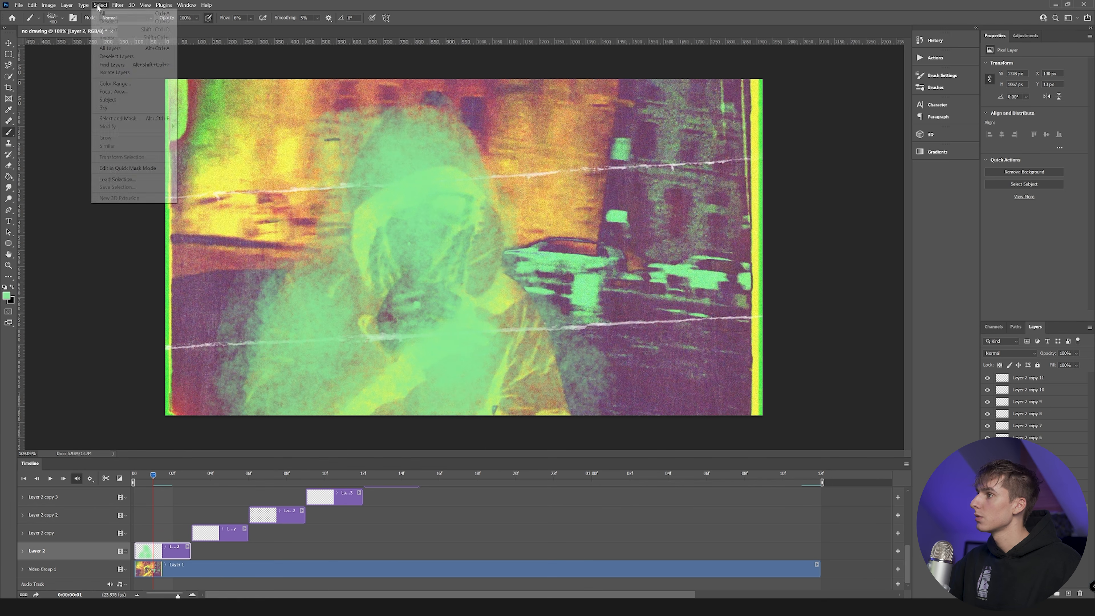
mouse_move(197, 135)
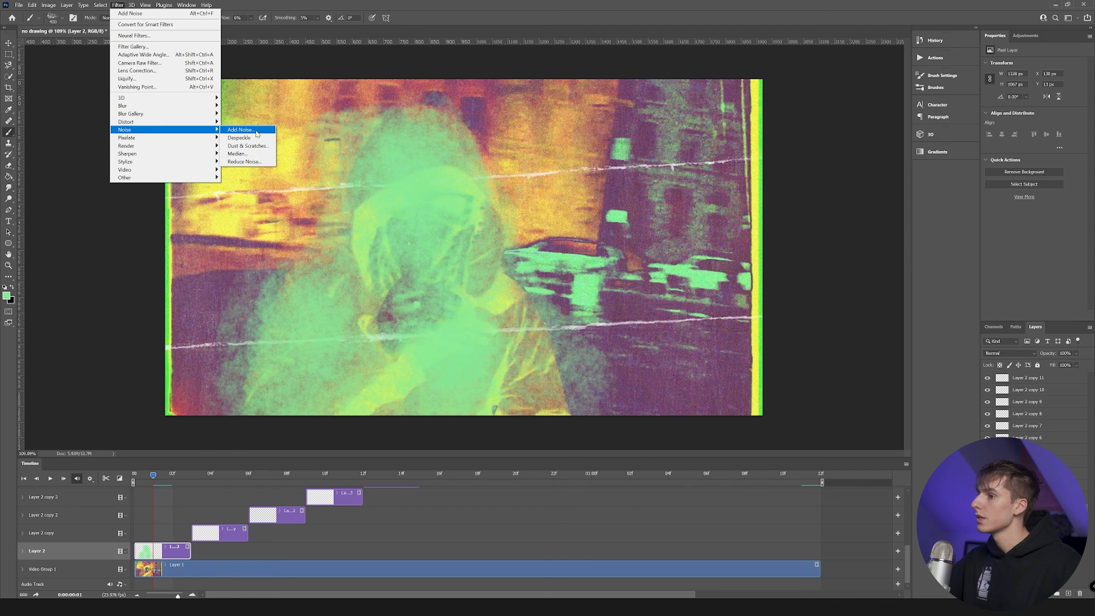
click(242, 130)
drag(511, 119, 686, 121)
click(663, 284)
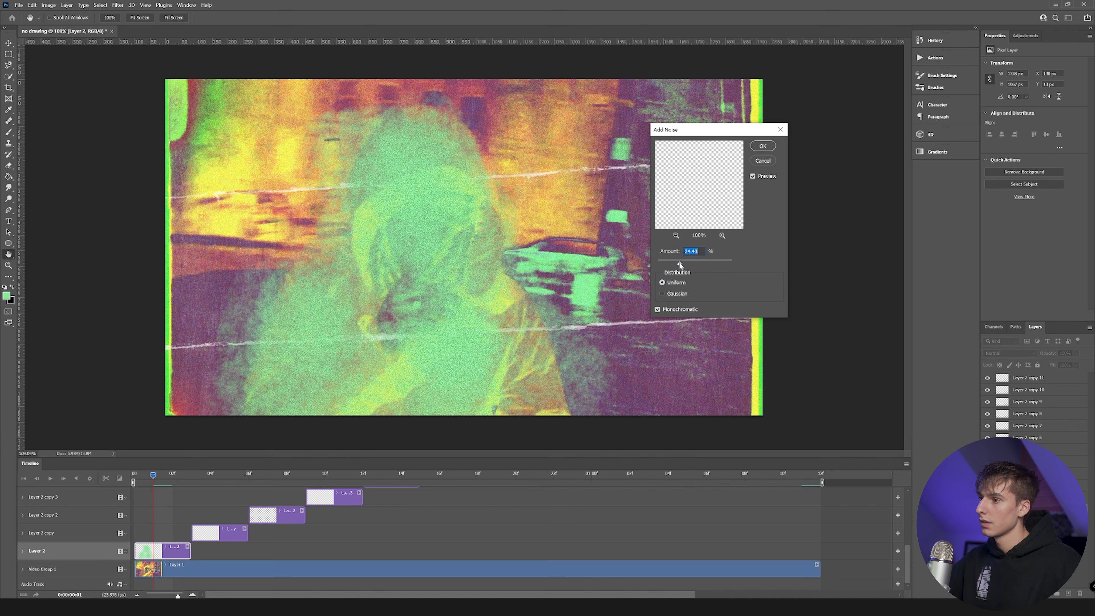
click(762, 147)
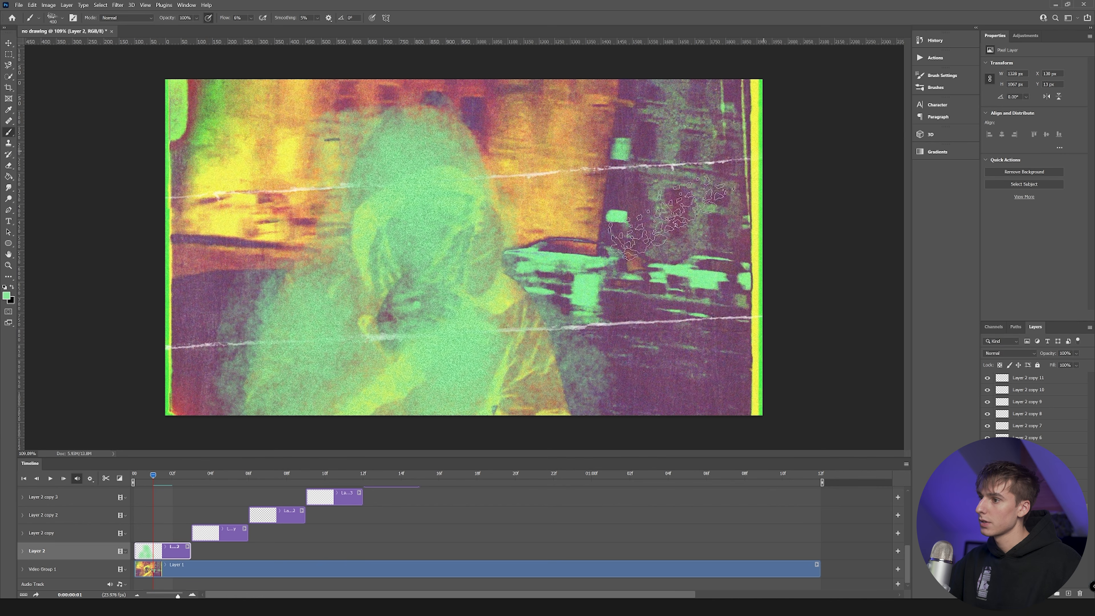
Step: On Layer 2 copy at frame 0:00:00:04, paint the hooded figure green and add 23% uniform monochromatic noise
click(211, 474)
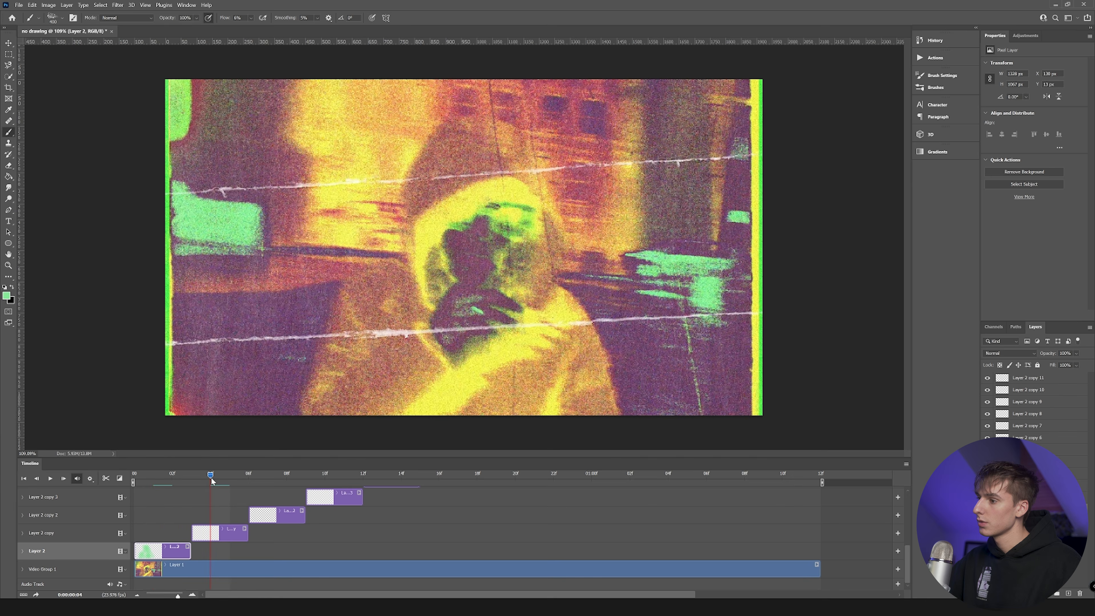
click(230, 535)
mouse_move(444, 129)
mouse_down()
mouse_move(457, 302)
mouse_move(405, 321)
mouse_move(328, 380)
mouse_move(409, 280)
mouse_move(391, 318)
mouse_up()
key(ctrl+alt+f)
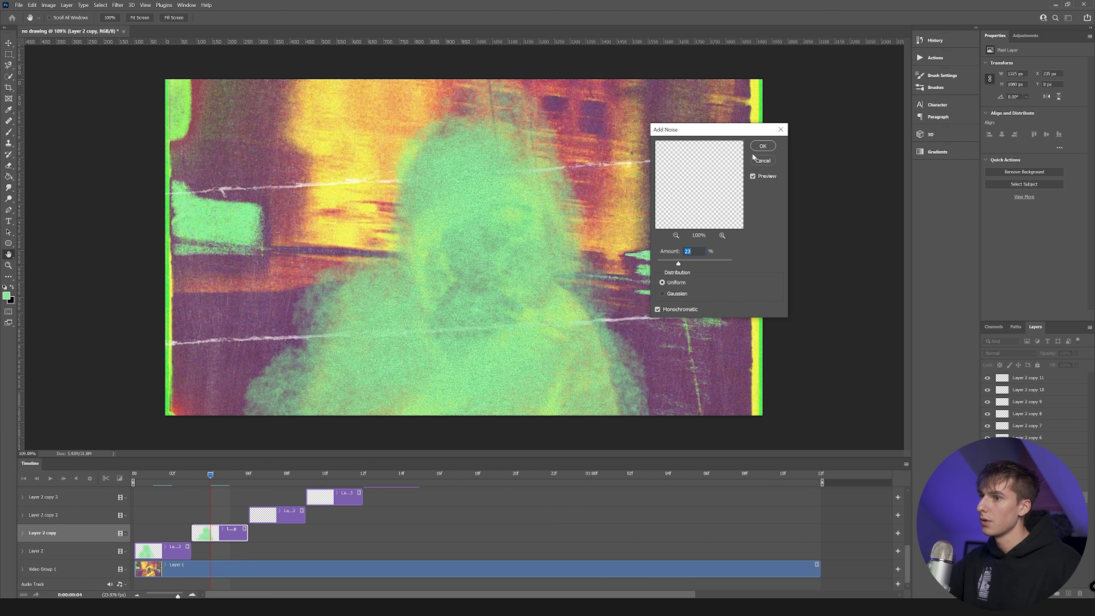
click(762, 146)
Step: Paint the hooded figure green on Layer 2 copy 2 and Layer 2 copy 3, adding the same noise
mouse_move(195, 475)
mouse_down()
mouse_move(154, 475)
mouse_move(267, 475)
mouse_up()
click(276, 515)
mouse_move(431, 310)
mouse_down()
mouse_move(371, 416)
mouse_move(491, 414)
mouse_move(564, 395)
mouse_move(625, 354)
mouse_move(519, 318)
mouse_move(543, 194)
mouse_move(466, 172)
mouse_move(505, 302)
mouse_move(498, 216)
mouse_move(509, 164)
mouse_move(531, 146)
mouse_move(448, 241)
mouse_move(593, 237)
mouse_up()
click(143, 19)
Step: On Layer 2 copy 4 at frame 0:00:00:14, paint the hooded figure green and add noise, continuing through Layer 2 copy 7
click(391, 476)
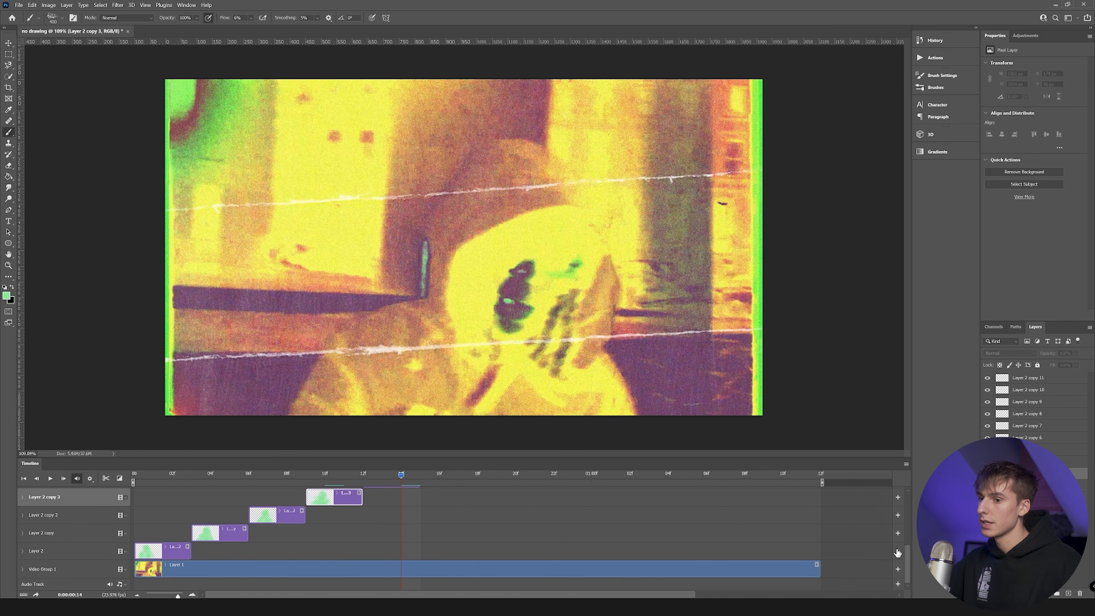
drag(906, 557, 907, 548)
click(374, 501)
mouse_move(373, 358)
mouse_down()
mouse_move(390, 400)
mouse_move(586, 432)
mouse_move(574, 313)
mouse_move(586, 211)
mouse_move(536, 174)
mouse_move(448, 196)
mouse_move(418, 315)
mouse_move(505, 349)
mouse_move(546, 197)
mouse_move(508, 130)
mouse_move(507, 149)
mouse_move(494, 136)
mouse_move(412, 140)
mouse_move(466, 182)
mouse_move(544, 273)
mouse_move(561, 371)
mouse_move(591, 403)
mouse_up()
click(118, 5)
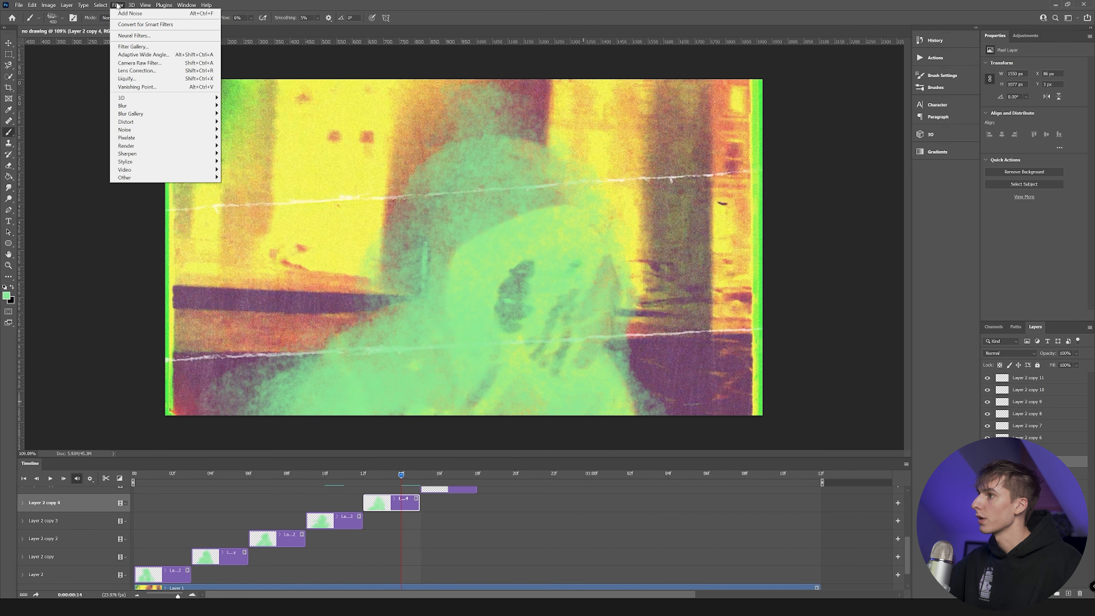
mouse_move(158, 129)
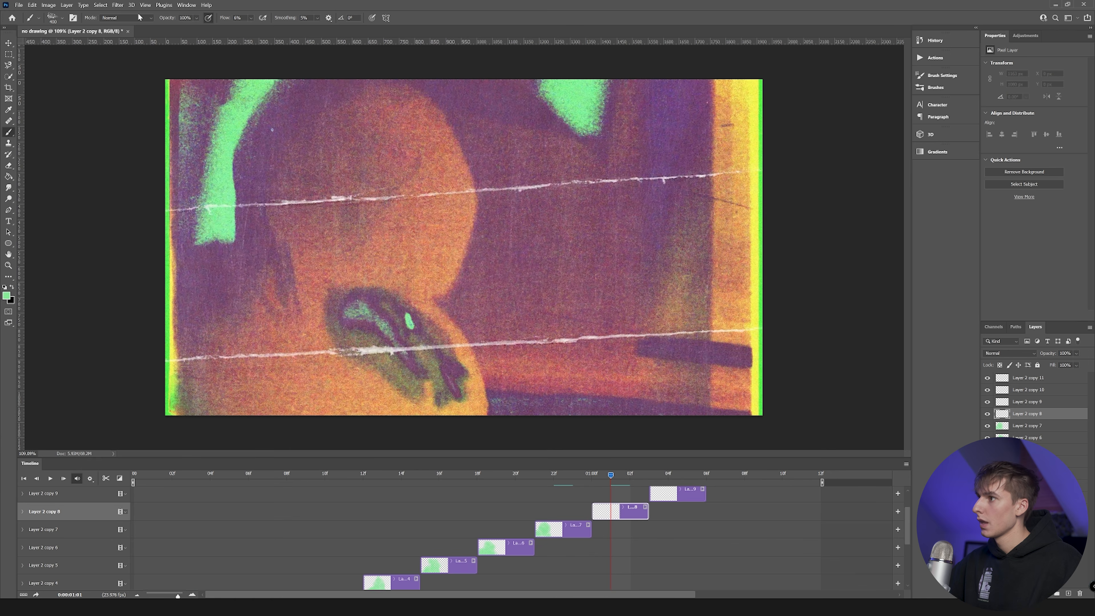
click(118, 5)
Step: Paint the figure green on Layer 2 copy 8 and toggle the layer's visibility to compare it with the footage
click(605, 433)
mouse_move(423, 407)
mouse_down()
mouse_move(418, 259)
mouse_move(363, 92)
mouse_move(224, 285)
mouse_move(194, 349)
mouse_move(228, 399)
mouse_move(327, 173)
mouse_move(311, 345)
mouse_move(414, 185)
mouse_move(440, 121)
mouse_move(431, 271)
mouse_up()
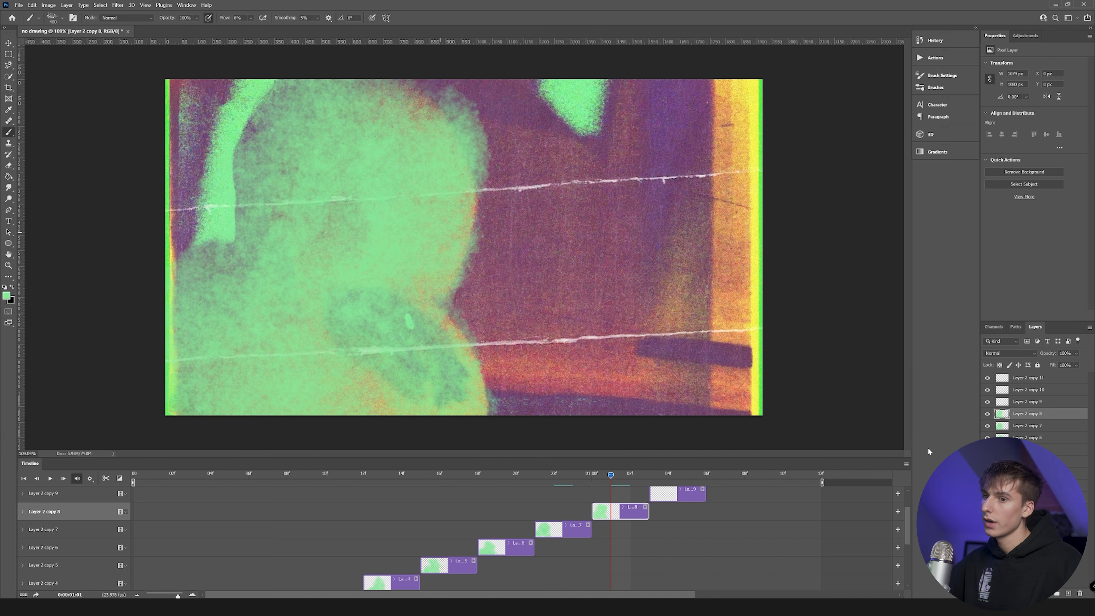
click(987, 414)
click(987, 415)
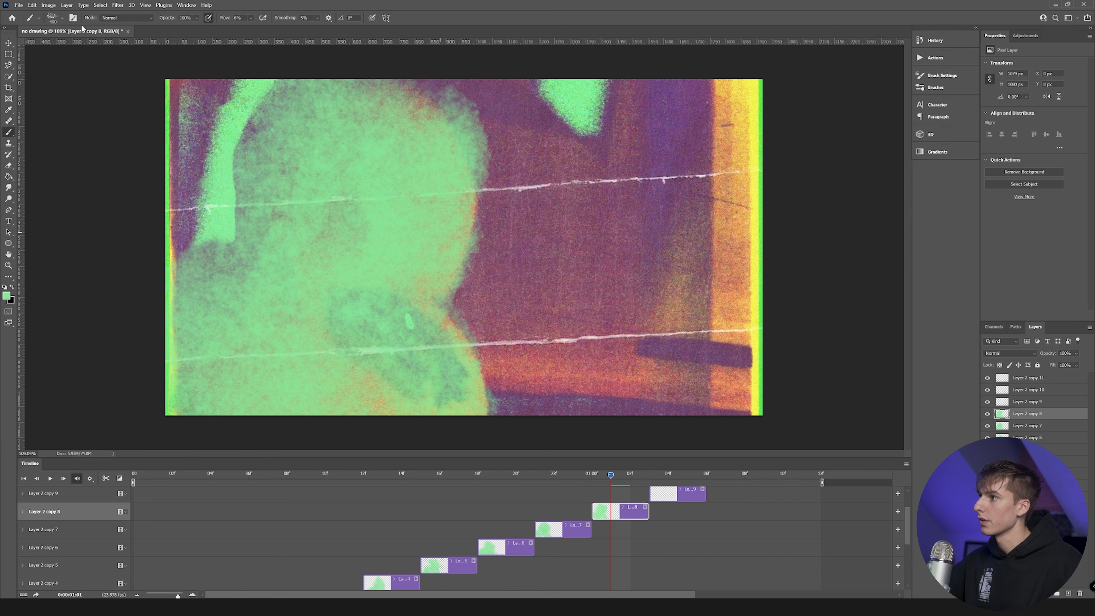
Step: Try a Hue/Saturation adjustment of hue +5 and saturation -100 on Layer 2 copy 8
click(48, 5)
mouse_move(57, 25)
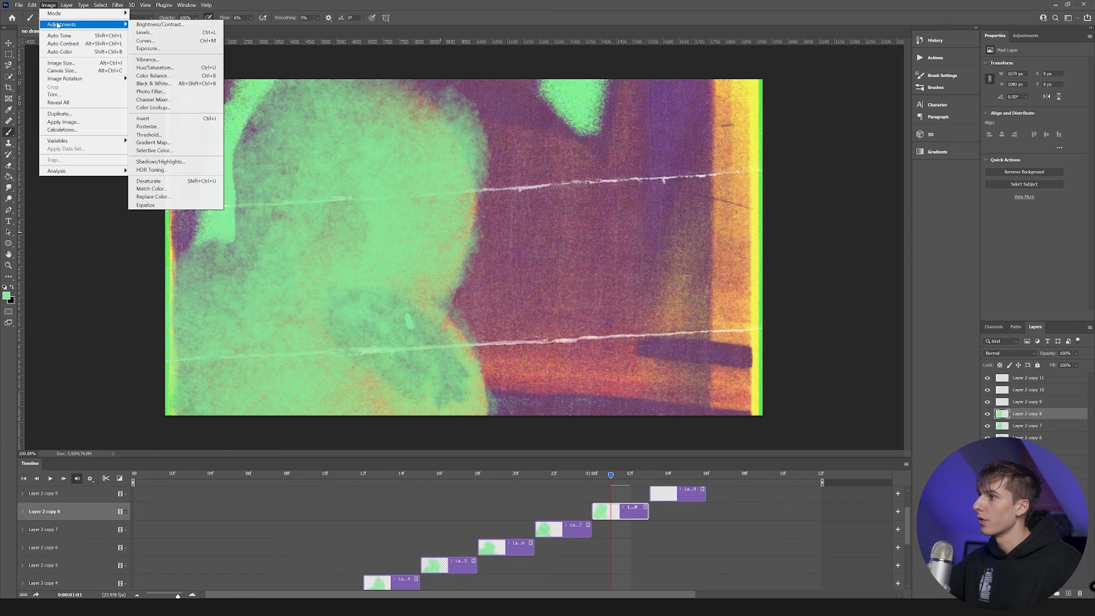
click(154, 68)
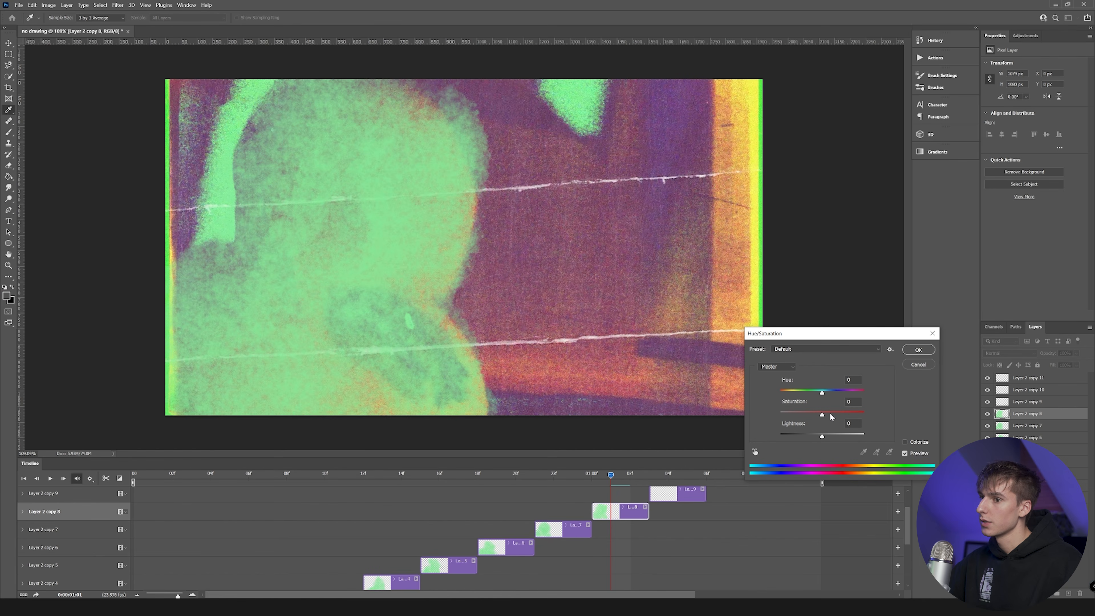
mouse_move(822, 392)
mouse_down()
mouse_move(857, 394)
mouse_move(825, 393)
mouse_up()
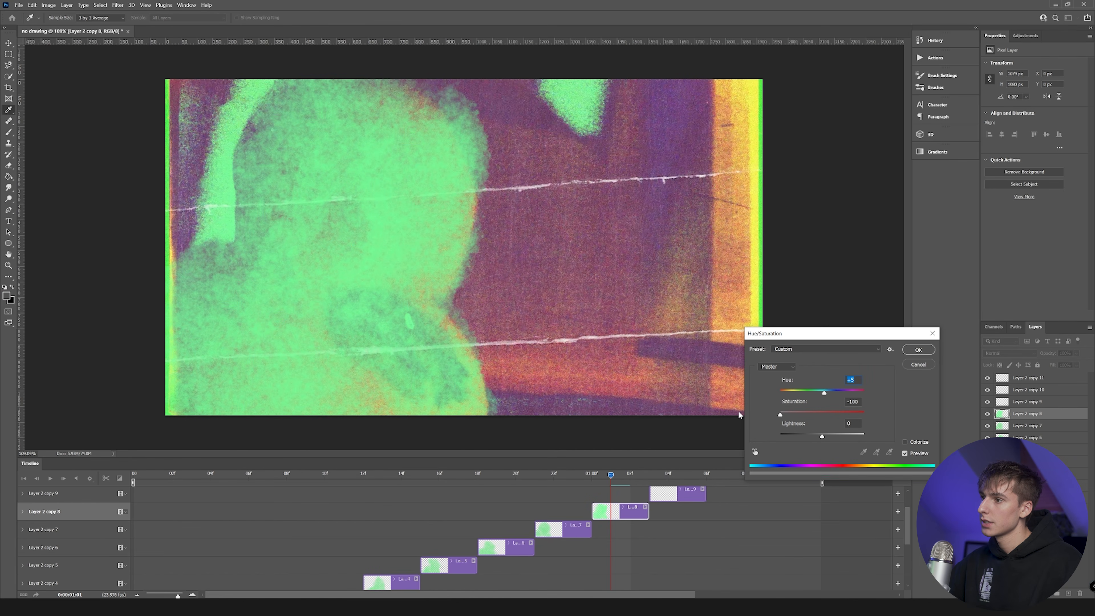
drag(591, 409, 591, 410)
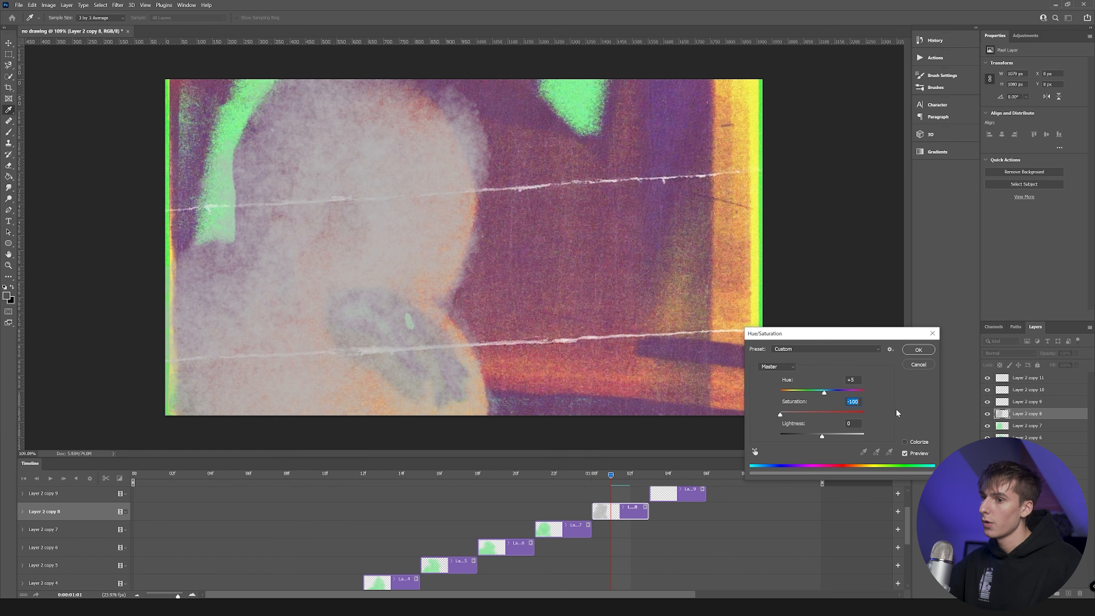
click(918, 365)
key(b)
Step: Add 23% uniform monochromatic noise to the paint on Layer 2 copy 8
click(117, 5)
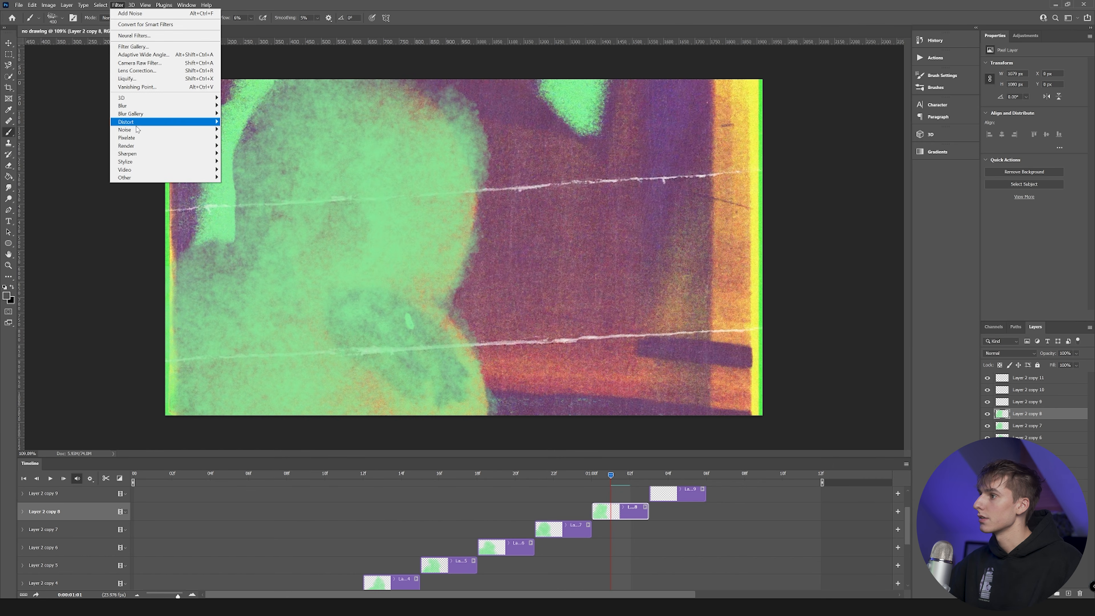
click(235, 130)
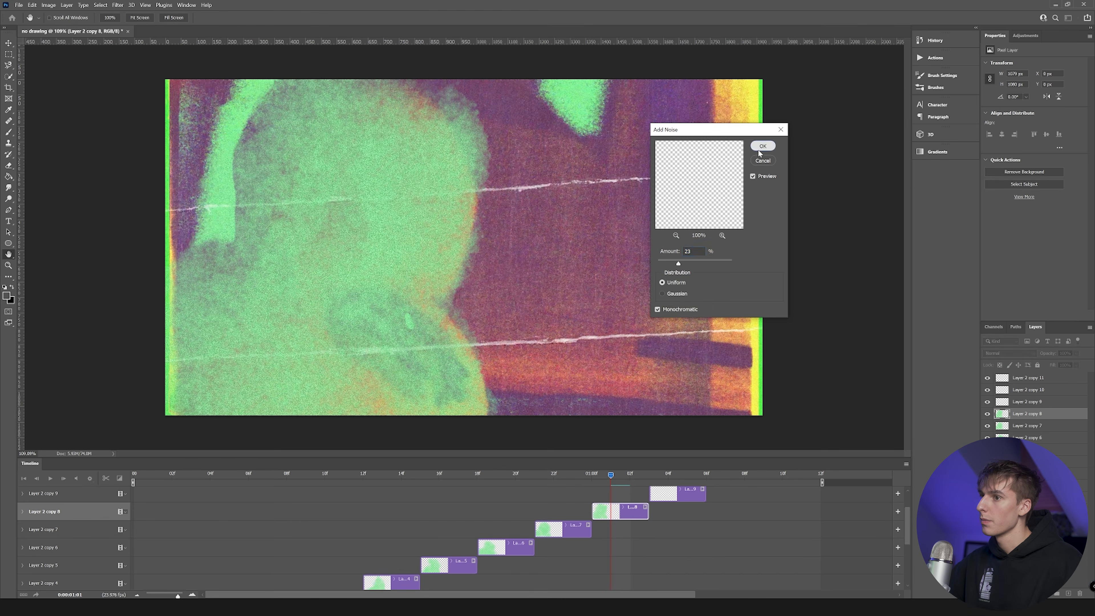
click(761, 148)
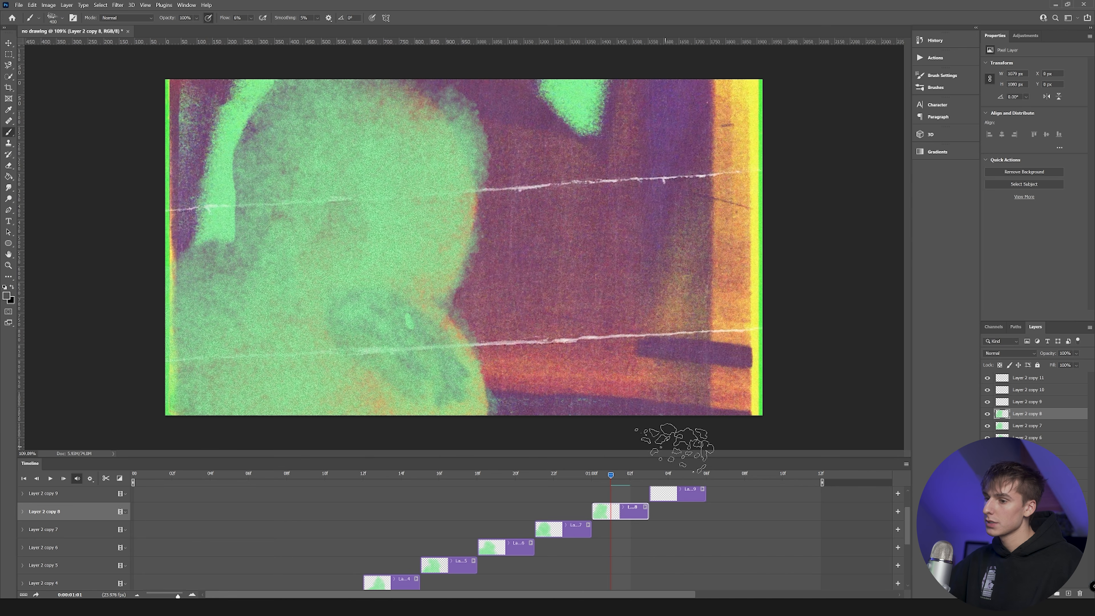
Step: Paint the figure green with noise on Layer 2 copy 9, 10 and 11, and play back the animation
click(676, 479)
click(699, 499)
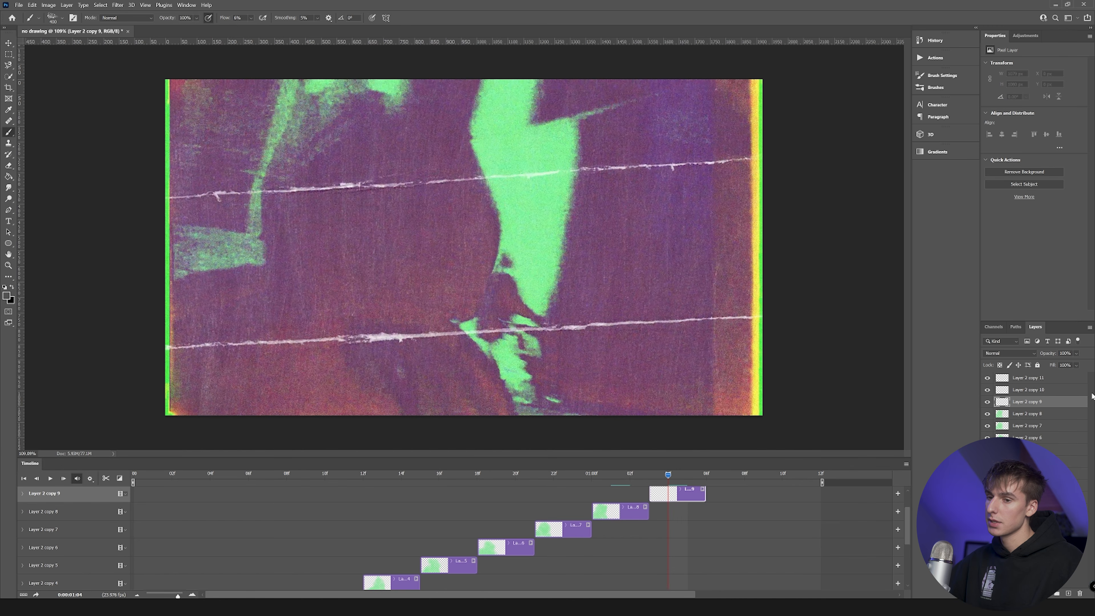
mouse_move(259, 130)
mouse_down()
mouse_move(301, 379)
mouse_move(474, 380)
mouse_move(431, 323)
mouse_move(492, 142)
mouse_move(367, 181)
mouse_move(311, 224)
mouse_move(323, 379)
mouse_move(272, 298)
mouse_move(362, 280)
mouse_move(375, 388)
mouse_move(332, 427)
mouse_up()
click(782, 473)
key(space)
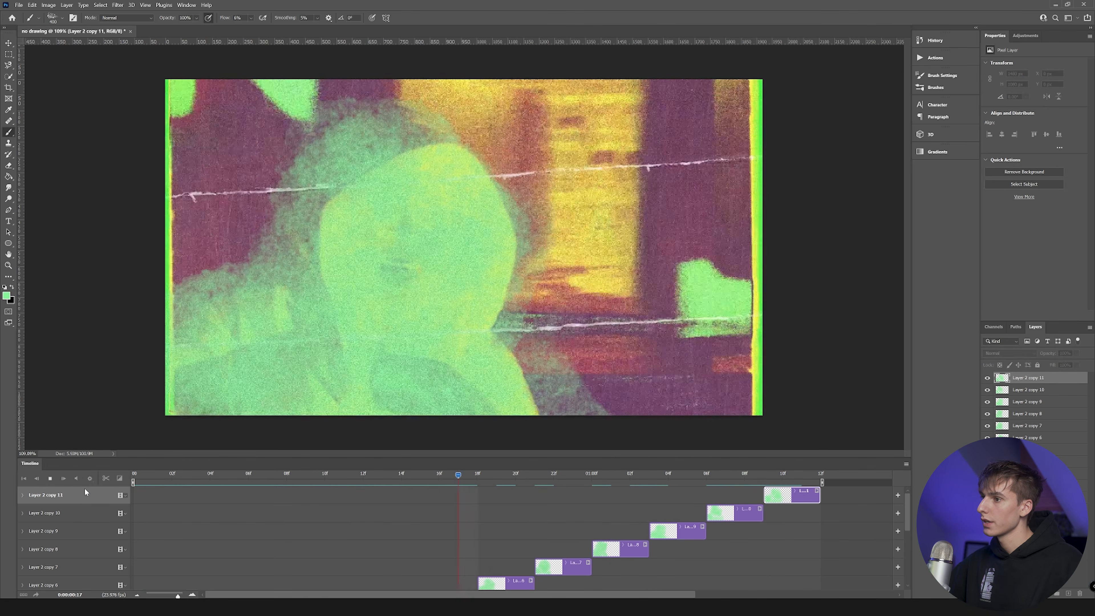
key(space)
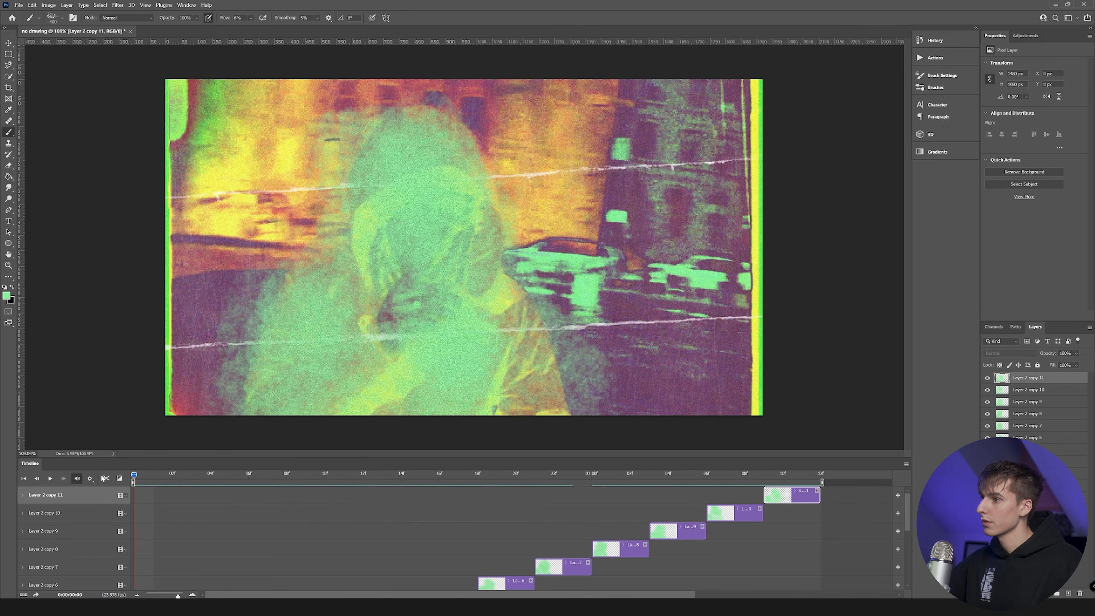
Step: Try the Linear Burn, Color Burn and Color blend modes on Layer 2 copy 11 and return it to Normal
click(1033, 389)
click(1027, 378)
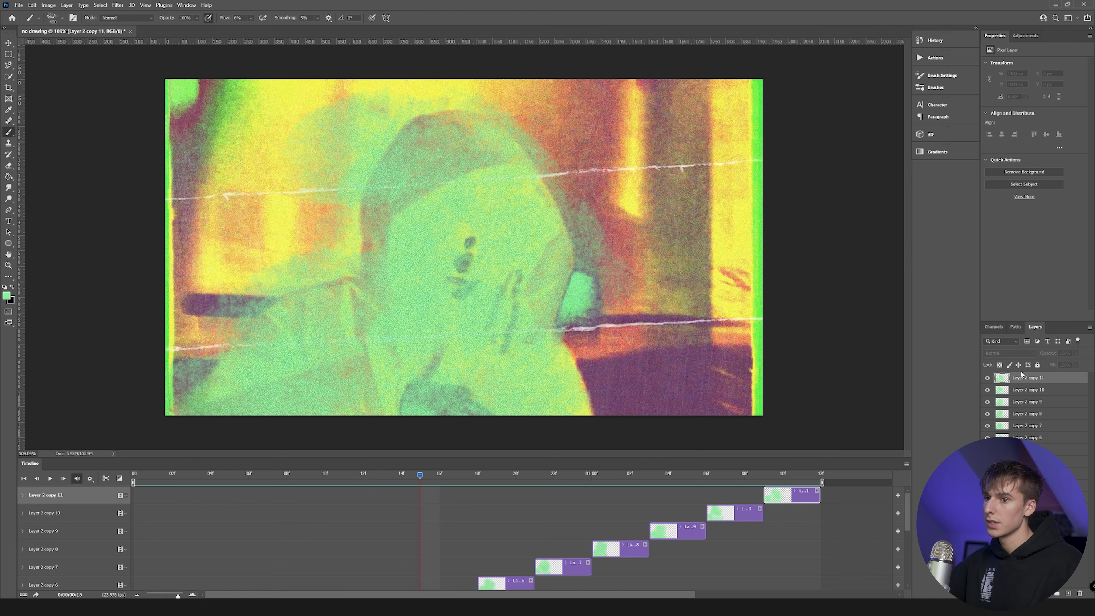
click(782, 474)
click(1009, 353)
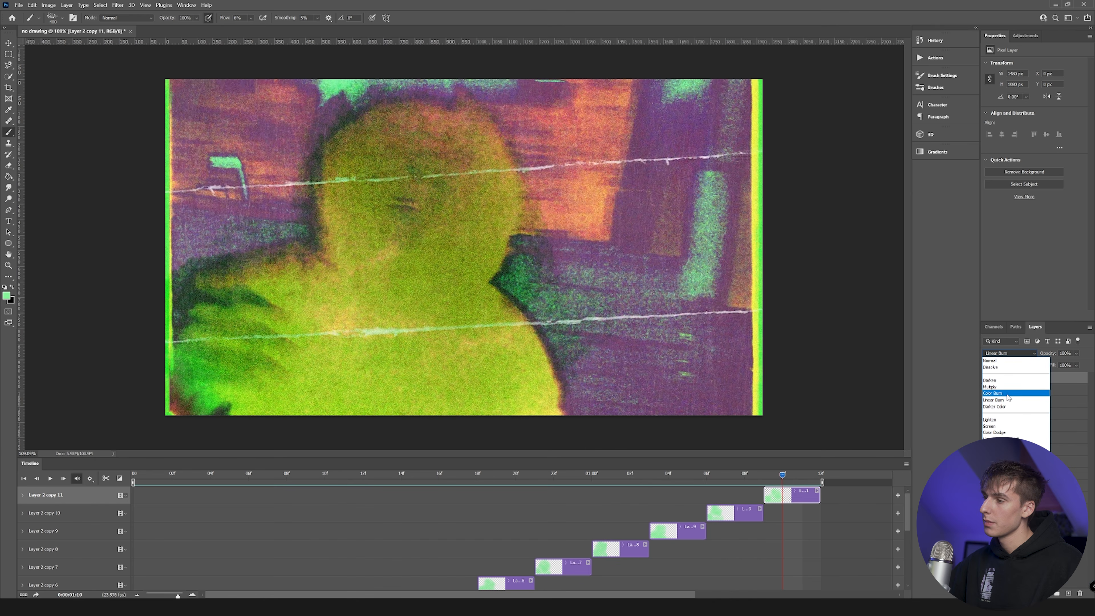
click(1008, 393)
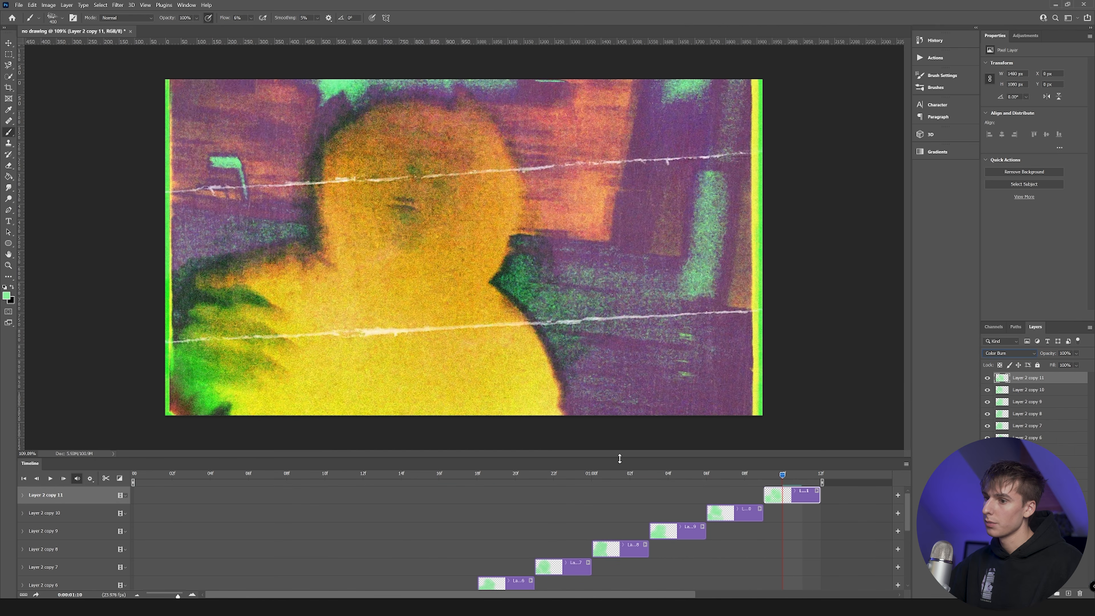
drag(779, 468, 62, 463)
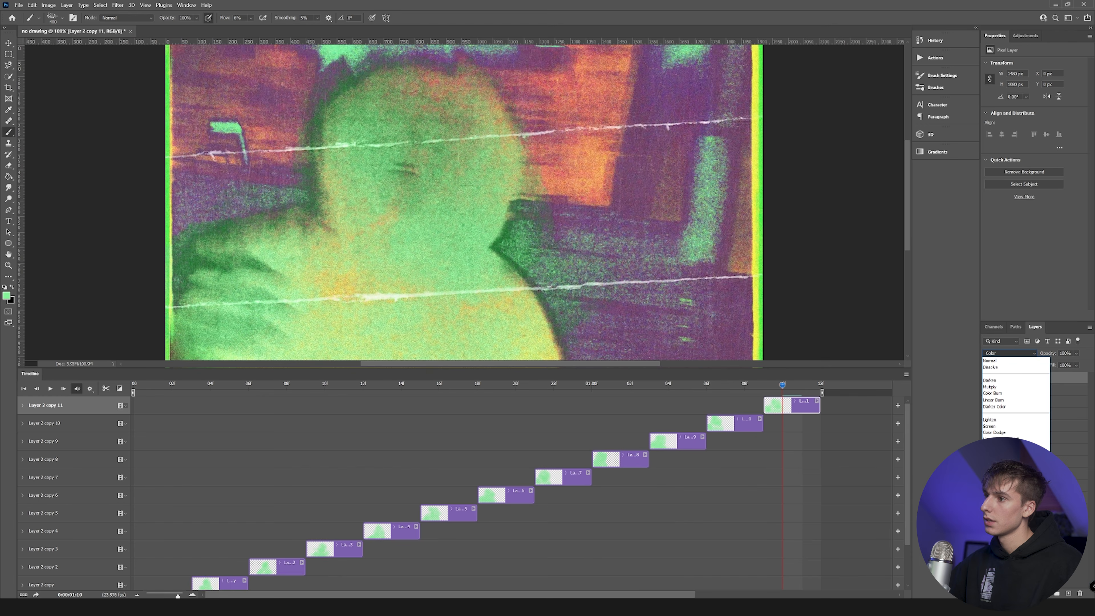
click(999, 363)
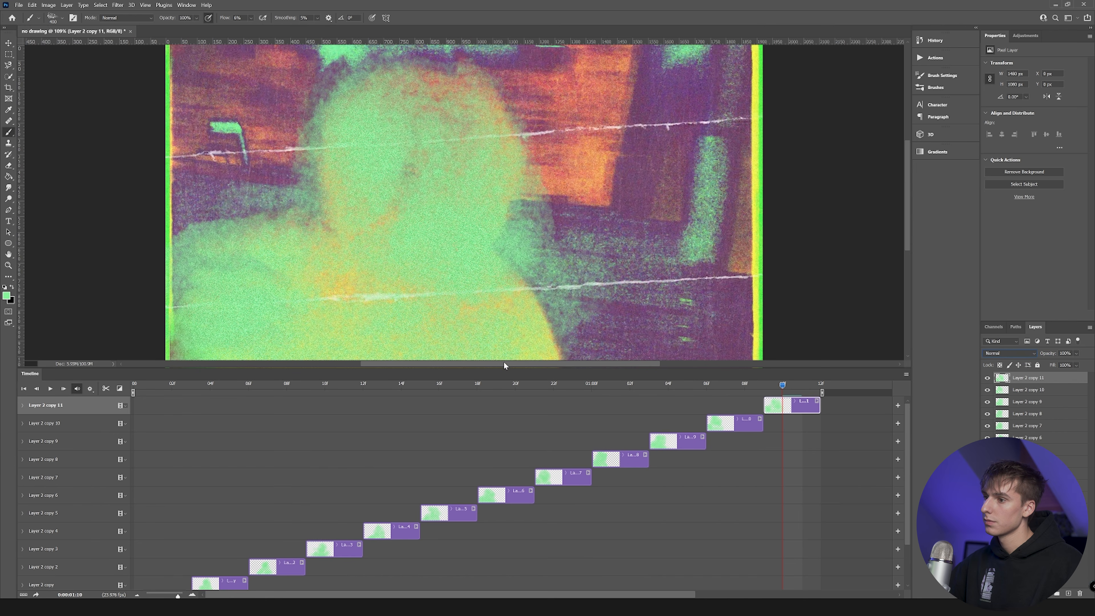
drag(503, 365, 506, 465)
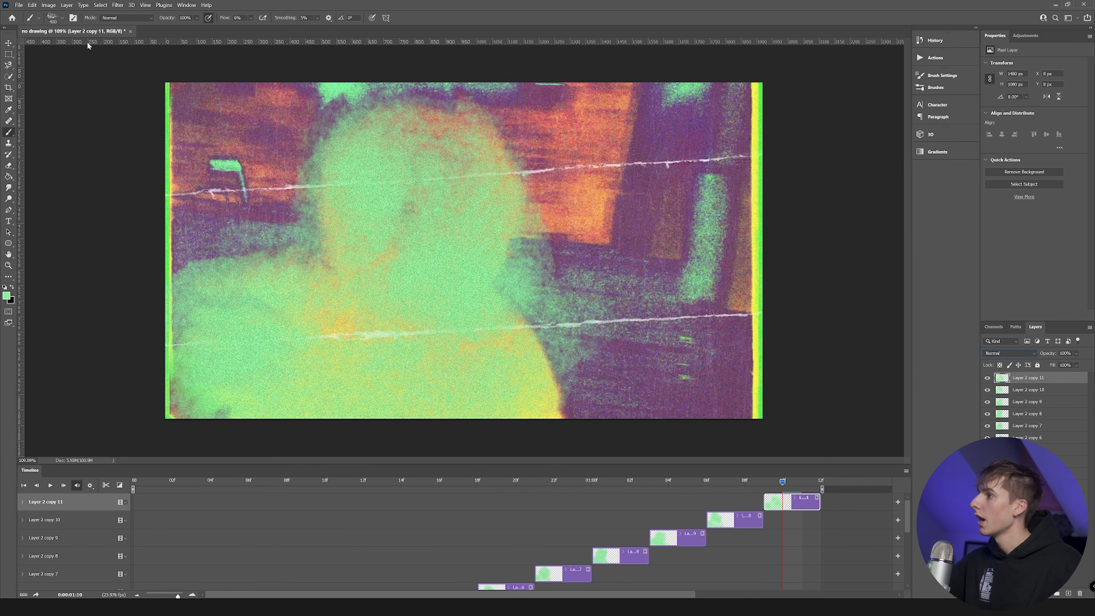
Step: Start a Gradient Map adjustment on Layer 2 copy 11, try several Reds presets and choose Red_04
click(49, 6)
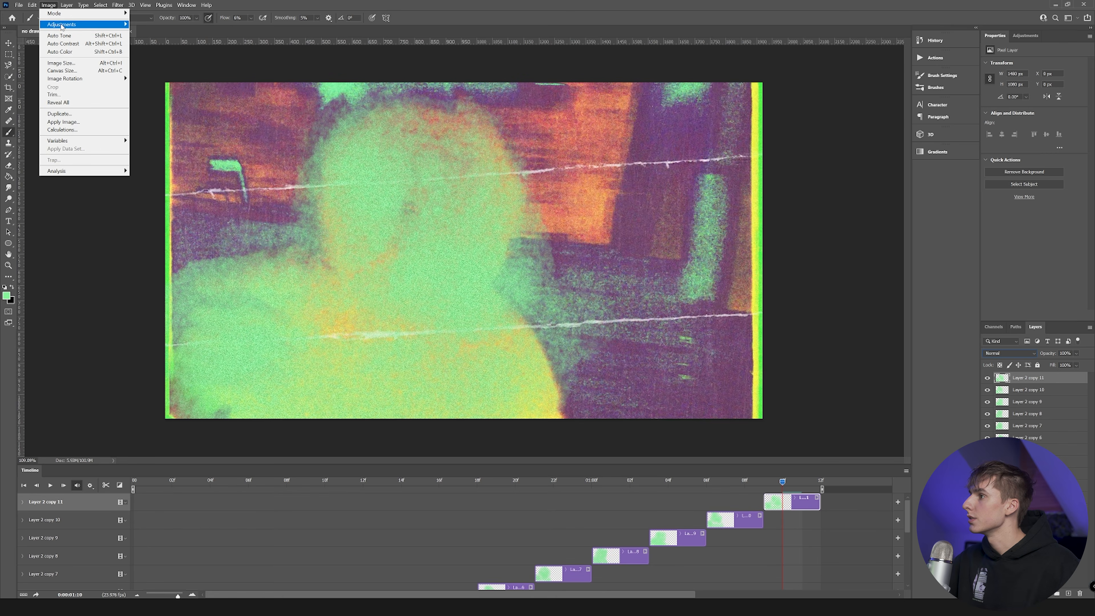
mouse_move(77, 24)
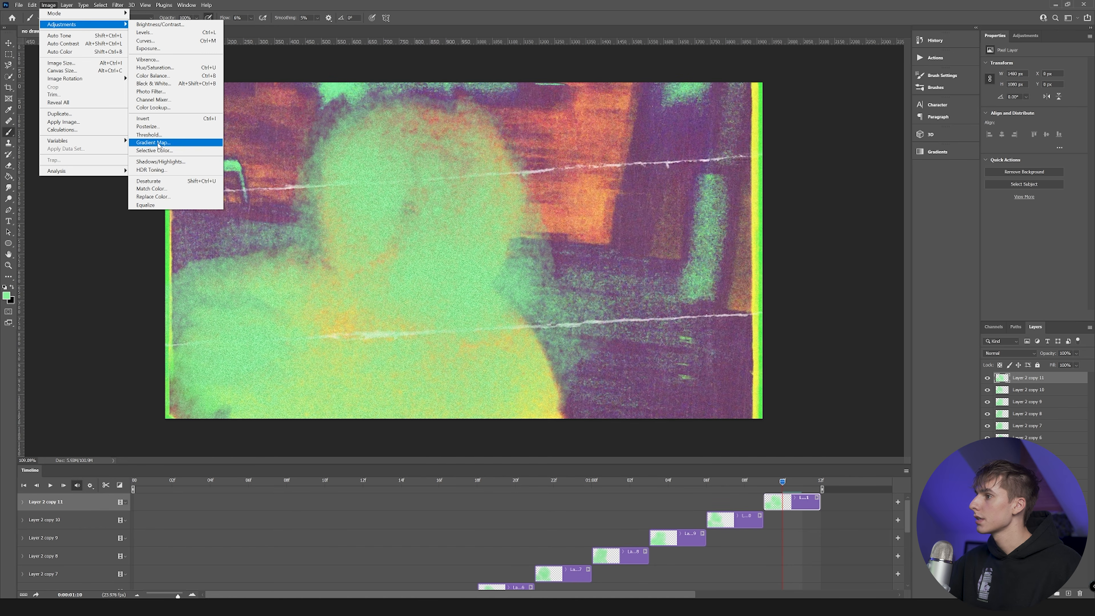
click(152, 142)
click(527, 190)
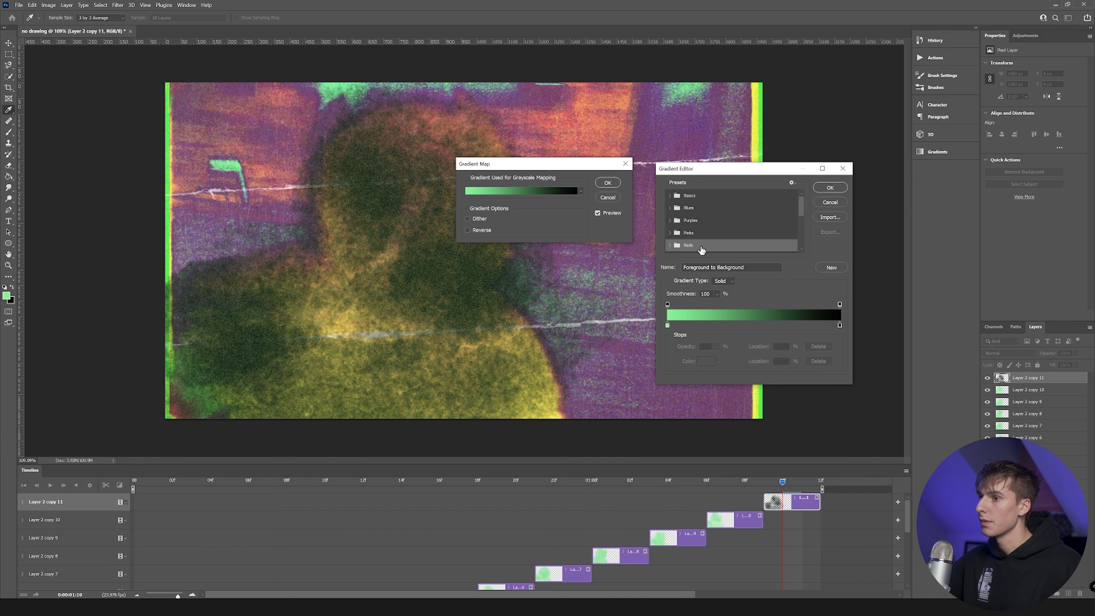
scroll(685, 239, down, 2)
click(669, 210)
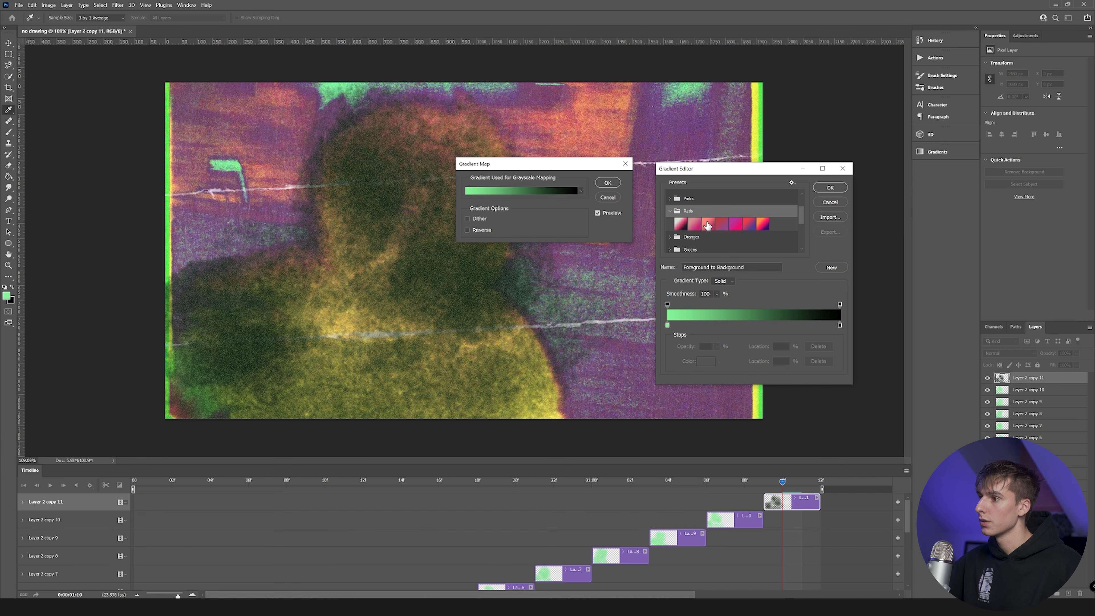
click(762, 223)
click(693, 226)
click(679, 226)
click(710, 227)
click(725, 227)
Step: Try an Iridescent preset and one from a further preset group as the gradient map colours
click(668, 211)
scroll(674, 232, down, 3)
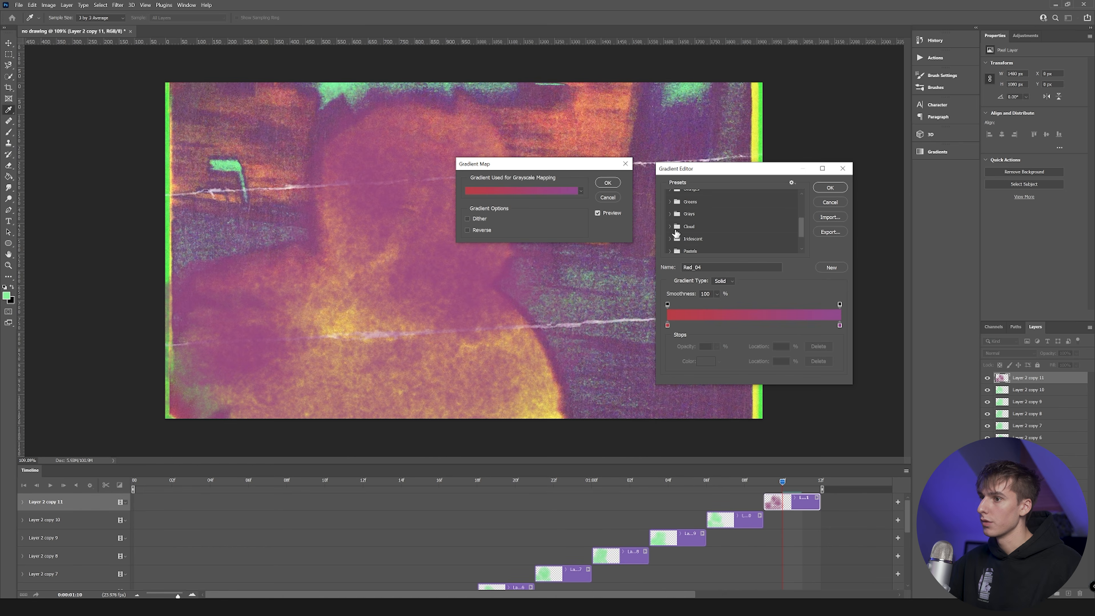
click(670, 238)
click(774, 233)
scroll(677, 215, down, 2)
click(678, 217)
scroll(678, 218, up, 5)
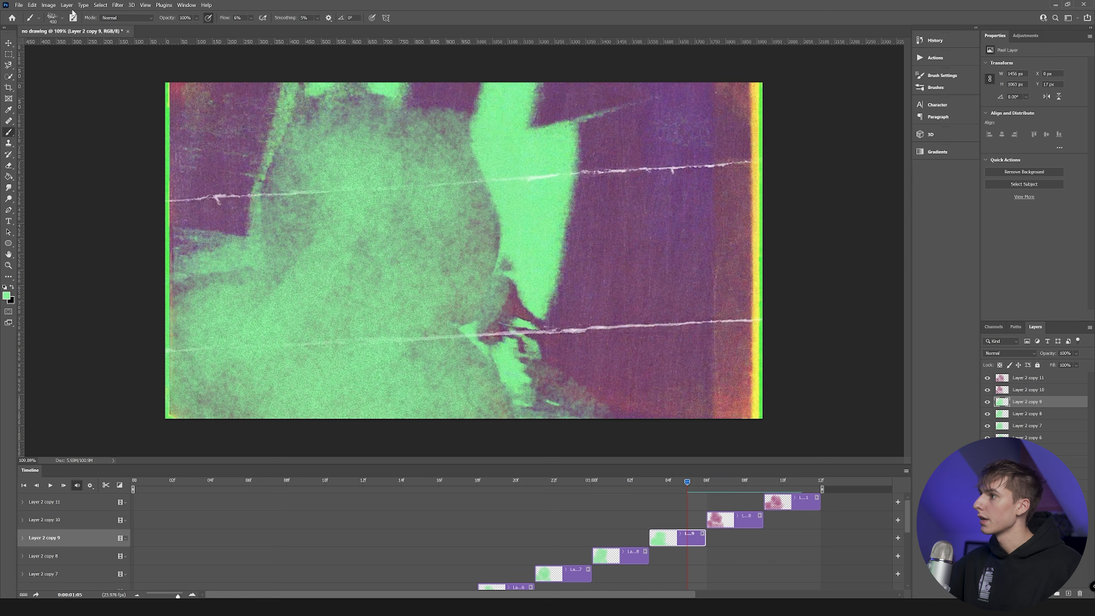
Step: Apply a pink, orange and purple Gradient Map to Layer 2 copy 9, 8, 7 and 6, matching Layer 2 copy 10
click(49, 5)
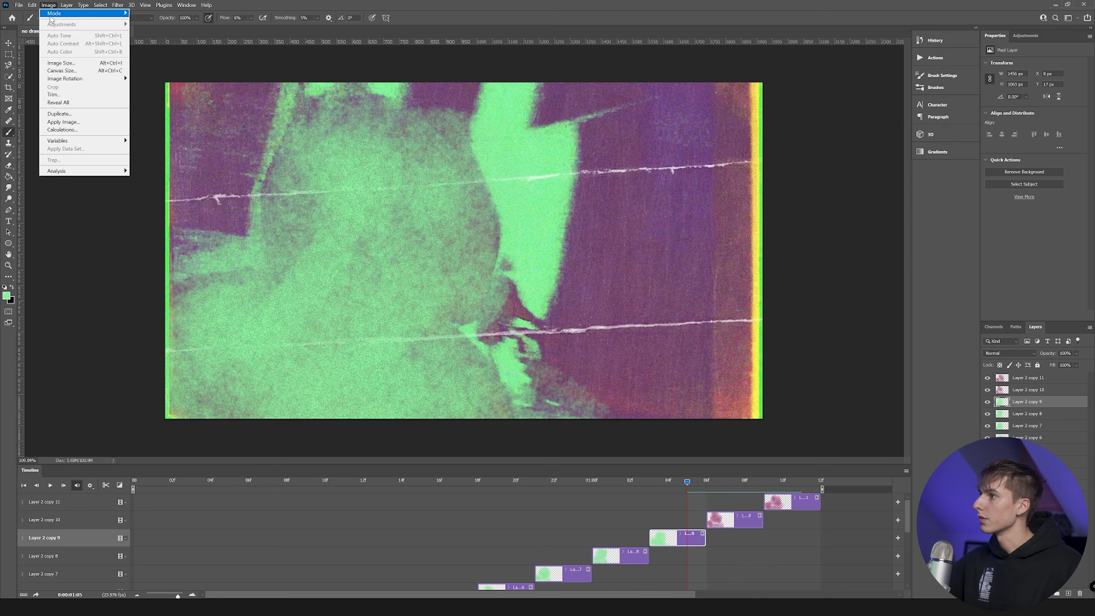
click(1043, 402)
click(664, 484)
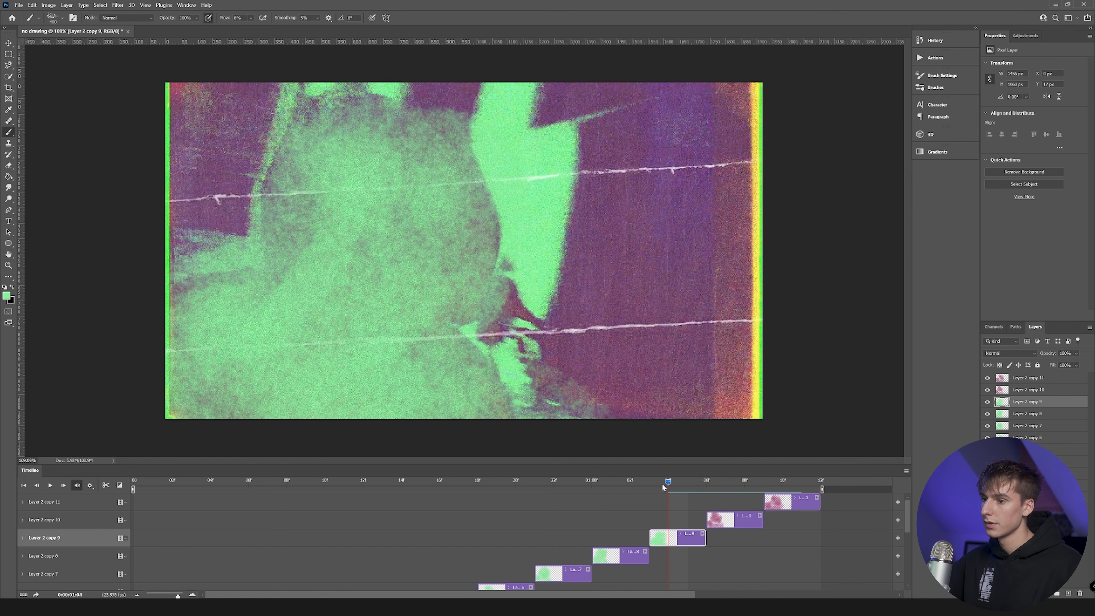
click(47, 5)
mouse_move(69, 24)
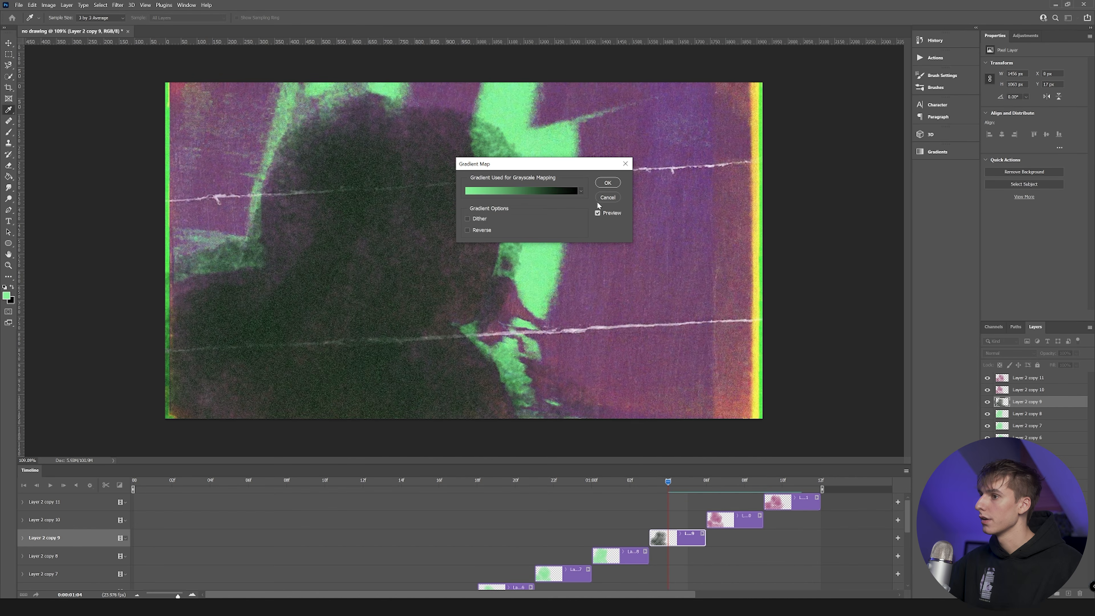
click(581, 190)
click(478, 216)
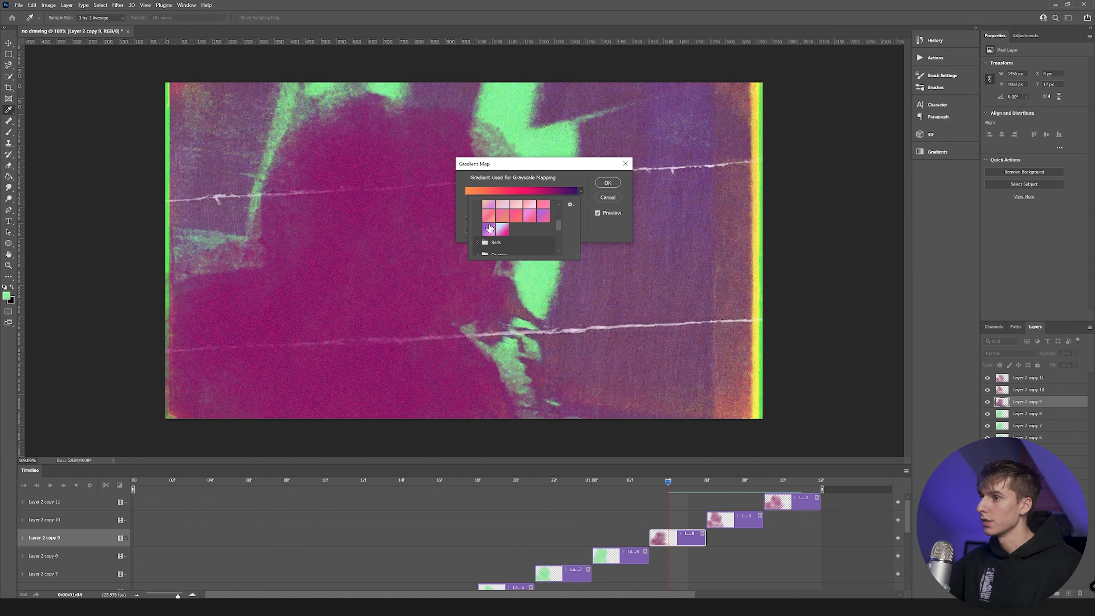
click(477, 212)
click(479, 220)
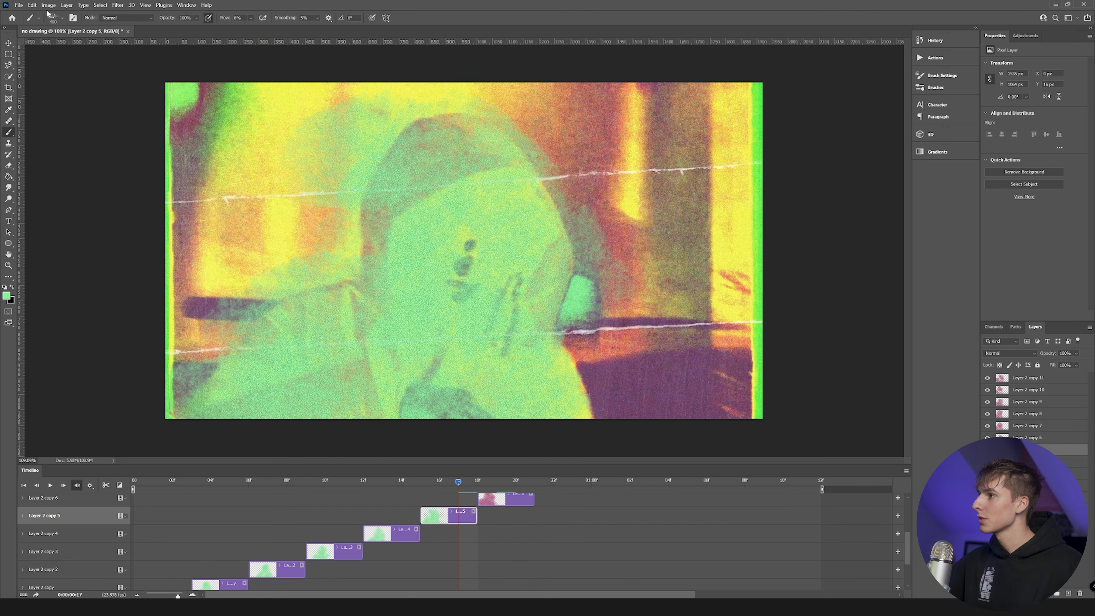
Step: Apply the pink-to-orange-to-dark-blue gradient preset as a Gradient Map on Layer 2 copy 5
click(48, 5)
mouse_move(67, 25)
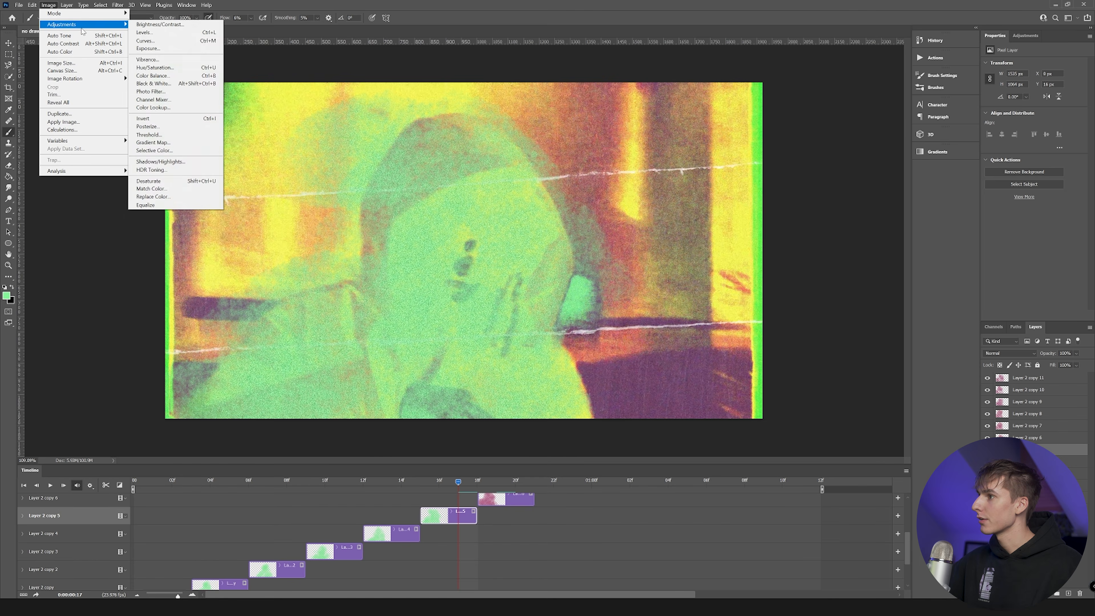
click(153, 142)
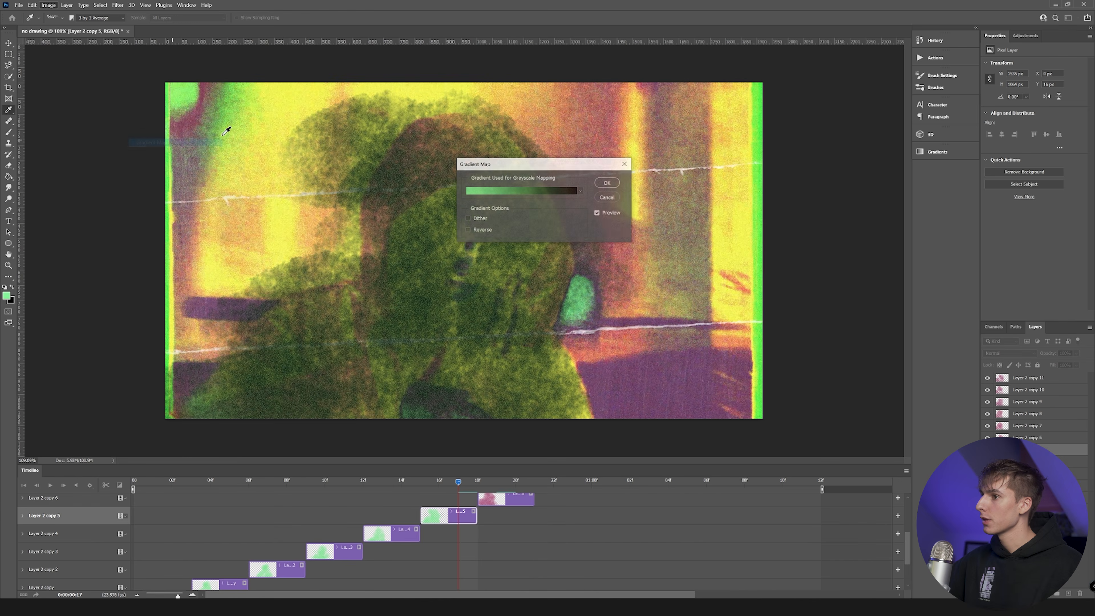
click(580, 191)
click(495, 239)
key(Return)
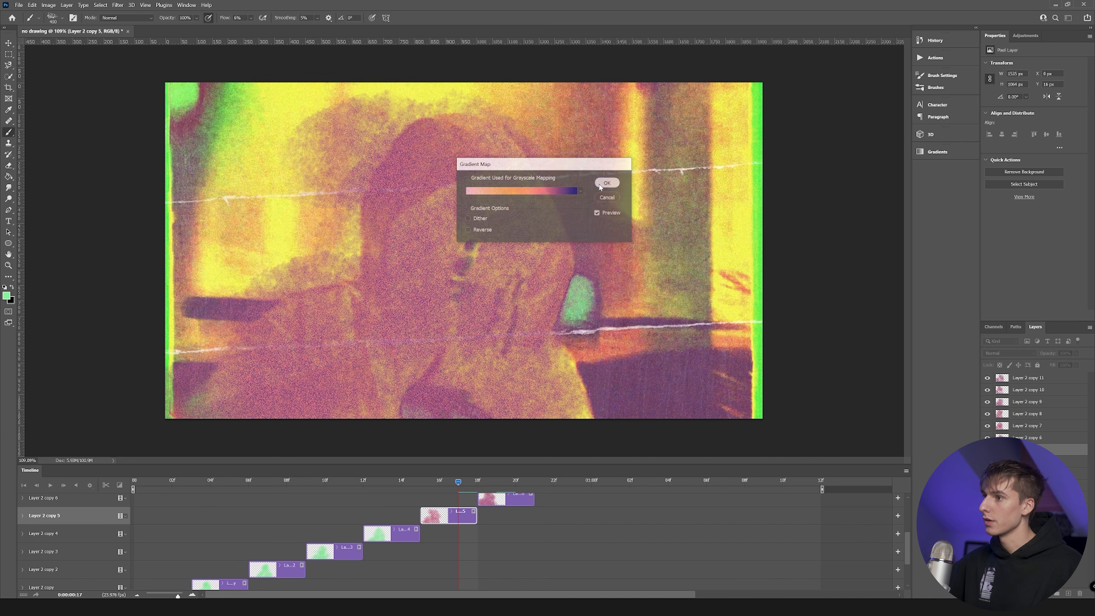
key(Return)
key(b)
Step: Recolour Layer 2 copy 4 and Layer 2 copy 3 with the same Gradient Map as Layer 2 copy 5
click(382, 481)
click(49, 5)
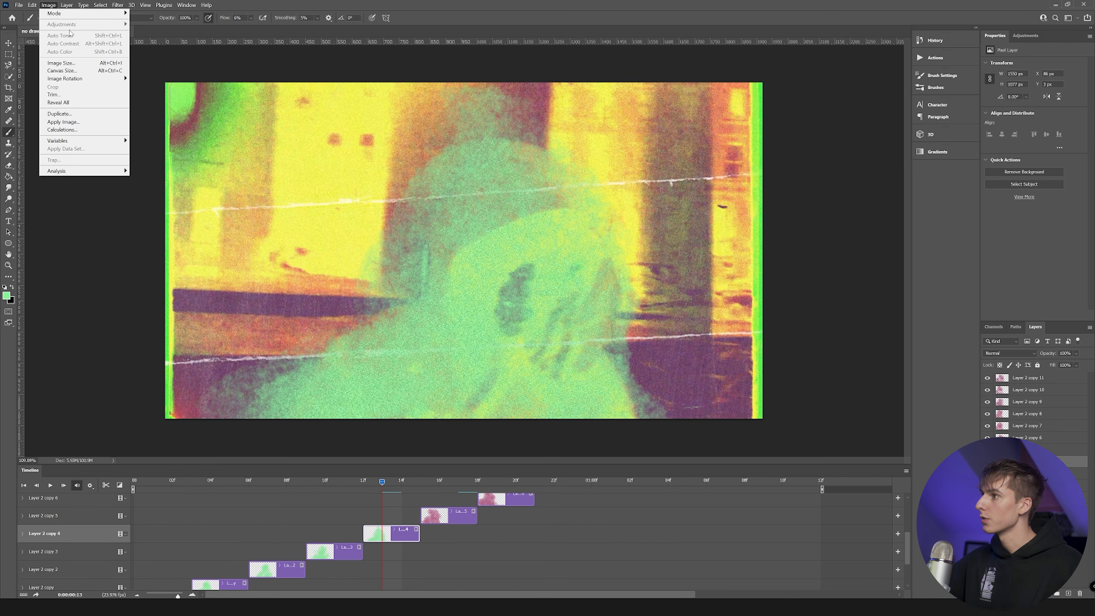
key(Escape)
click(43, 551)
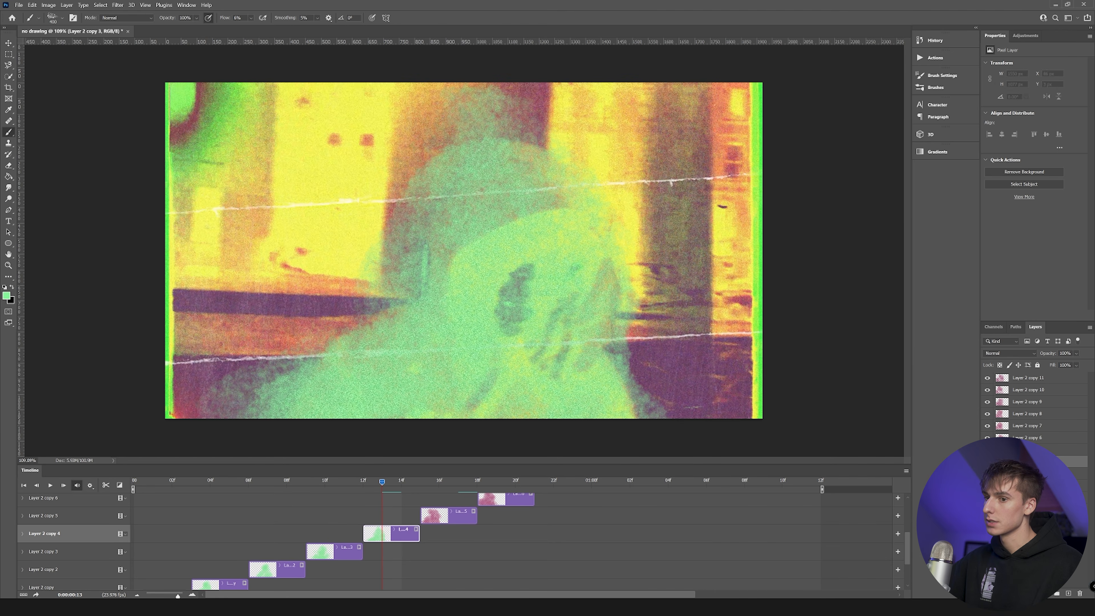
click(22, 552)
Step: Move the playhead to the Layer 2 copy 2 clip and give that layer the same reddish Gradient Map
click(286, 480)
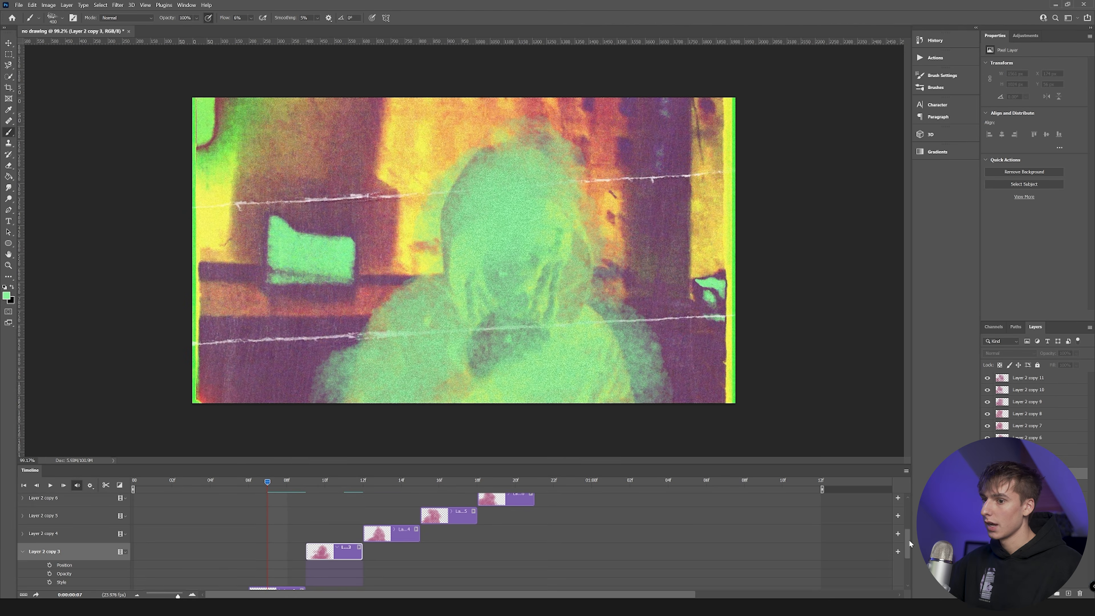
scroll(276, 539, down, 2)
click(272, 519)
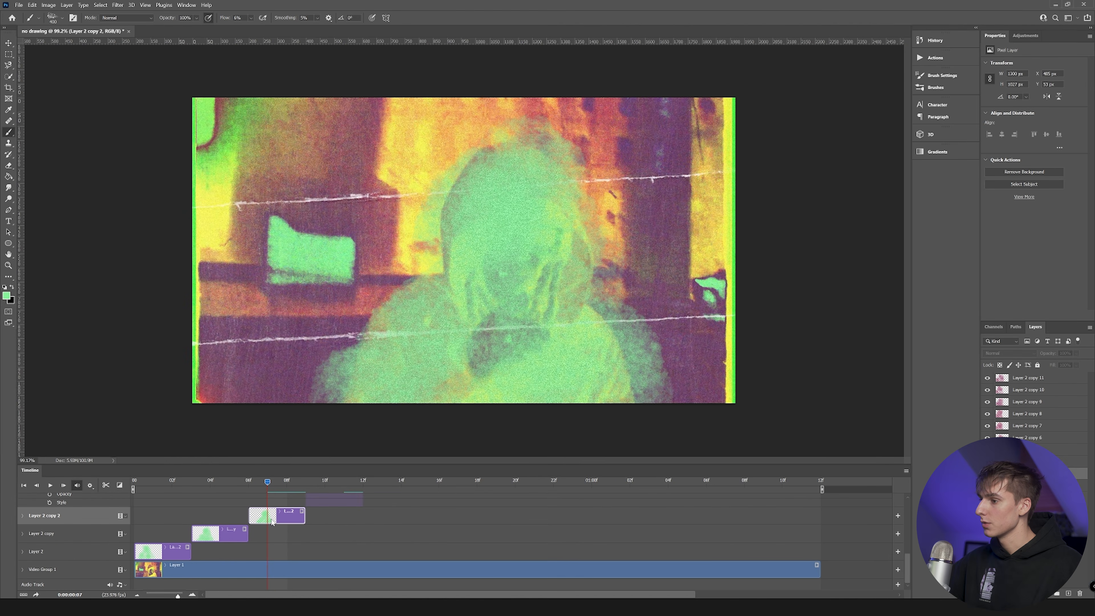
click(55, 6)
mouse_move(66, 30)
click(146, 143)
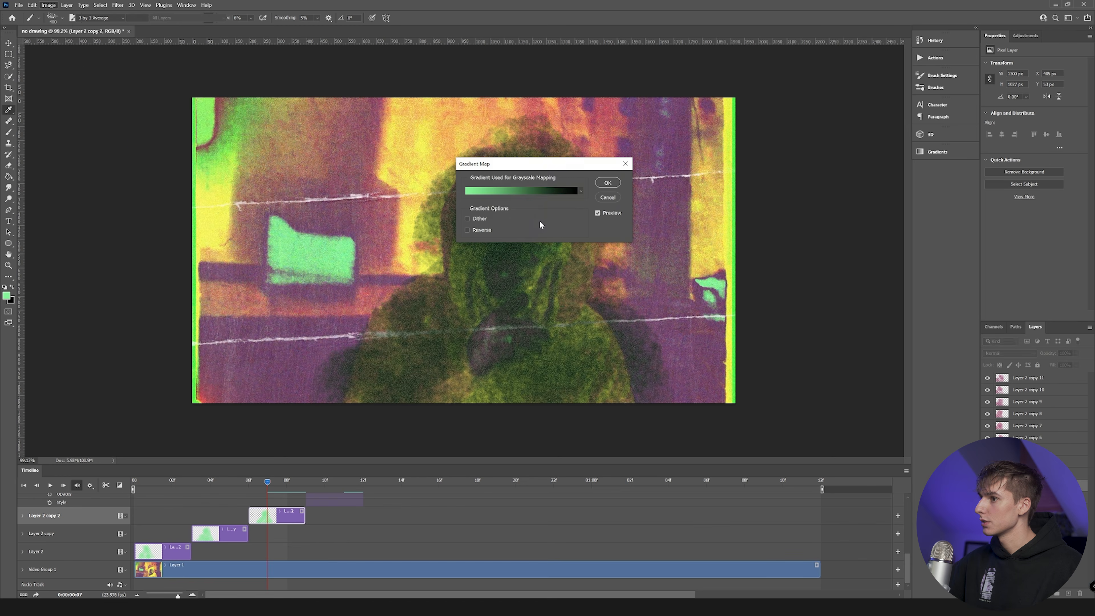
click(605, 181)
Step: Apply the same Gradient Map to the two remaining green layers, Layer 2 copy and Layer 2
drag(237, 486, 229, 487)
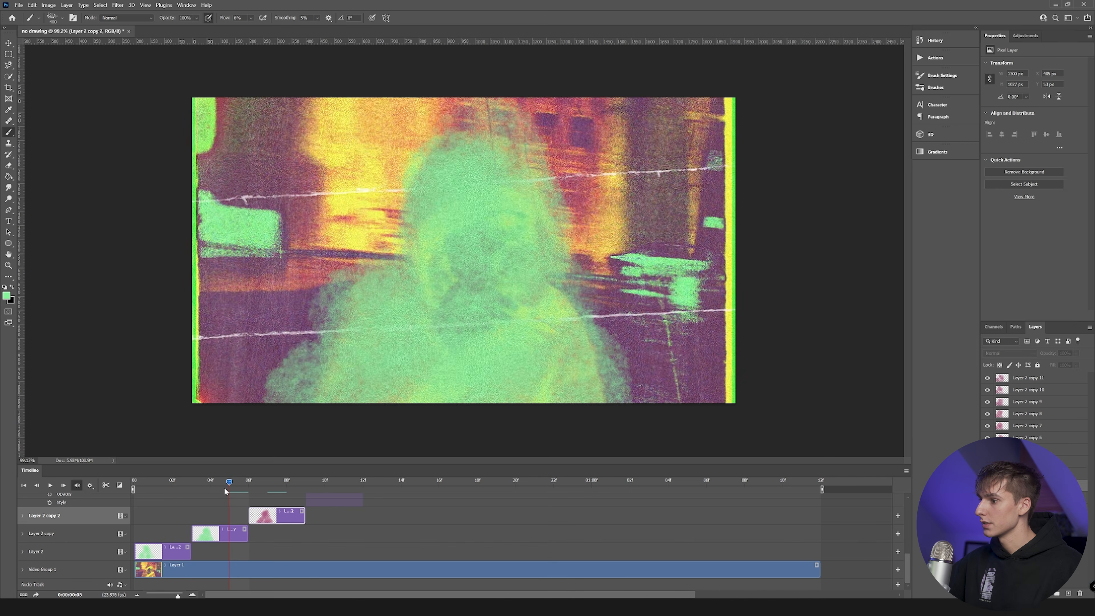
click(230, 539)
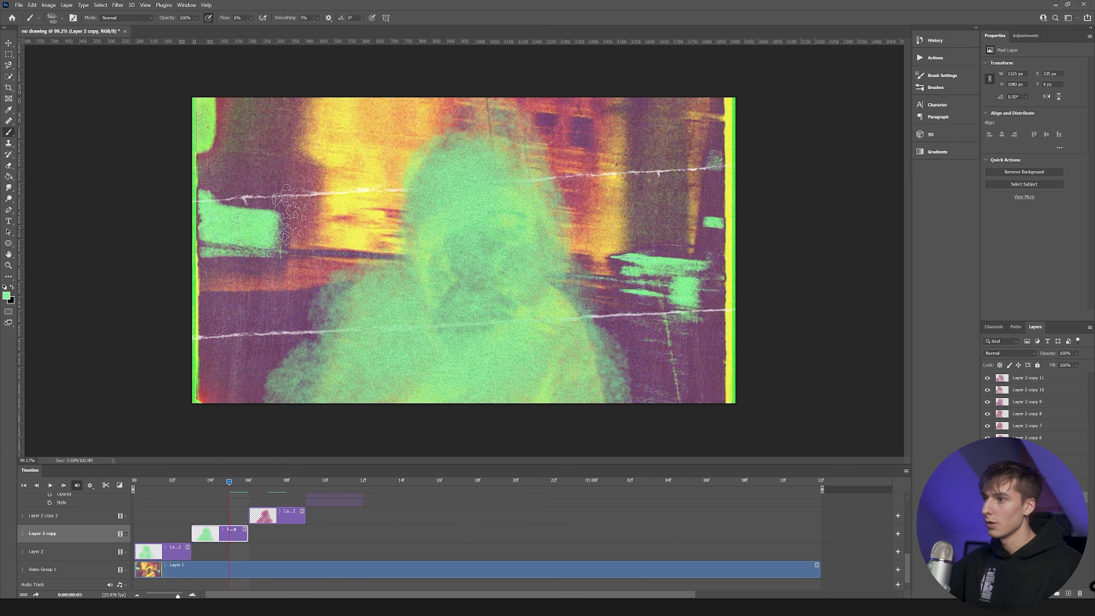
click(50, 6)
mouse_move(78, 24)
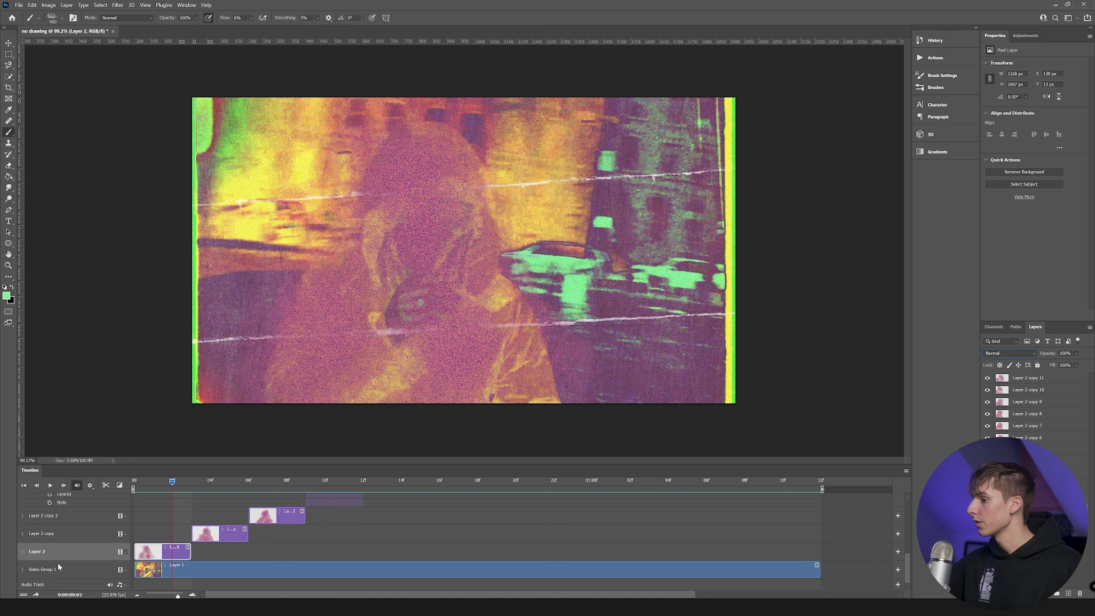
Step: Render the work area as an H.264 video named 1 at 24 fps into the drawing thermal folder
click(37, 595)
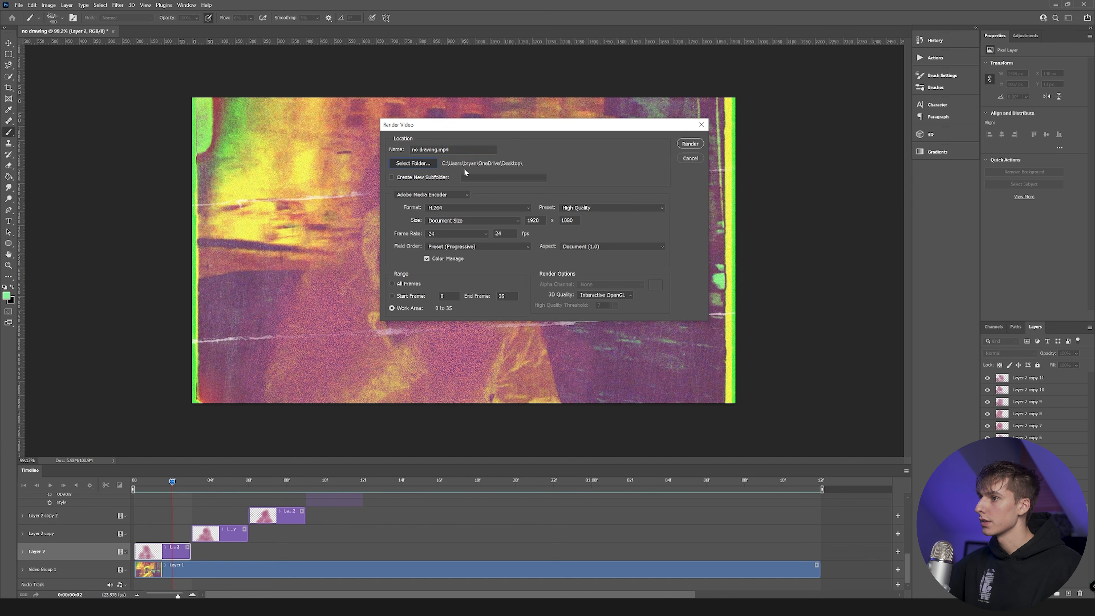
click(413, 163)
click(643, 372)
text(1)
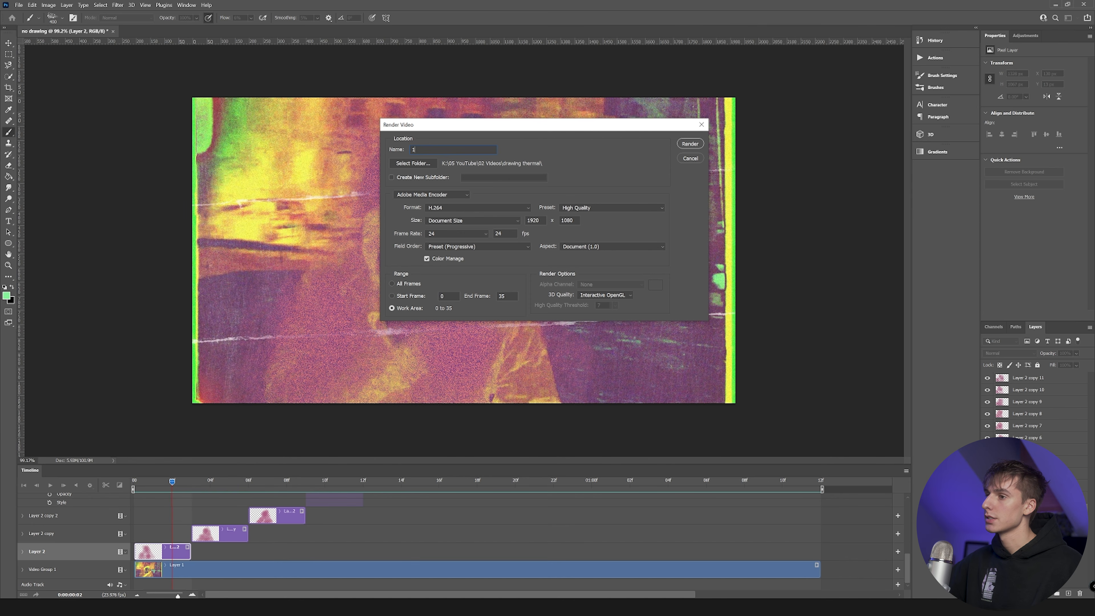
click(447, 233)
click(448, 233)
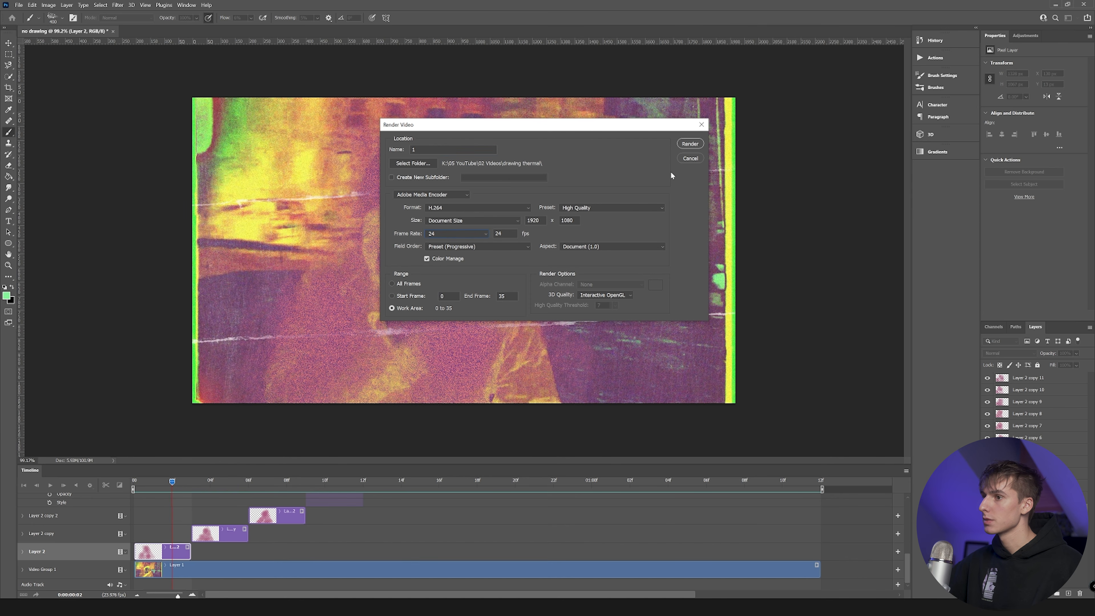
click(690, 144)
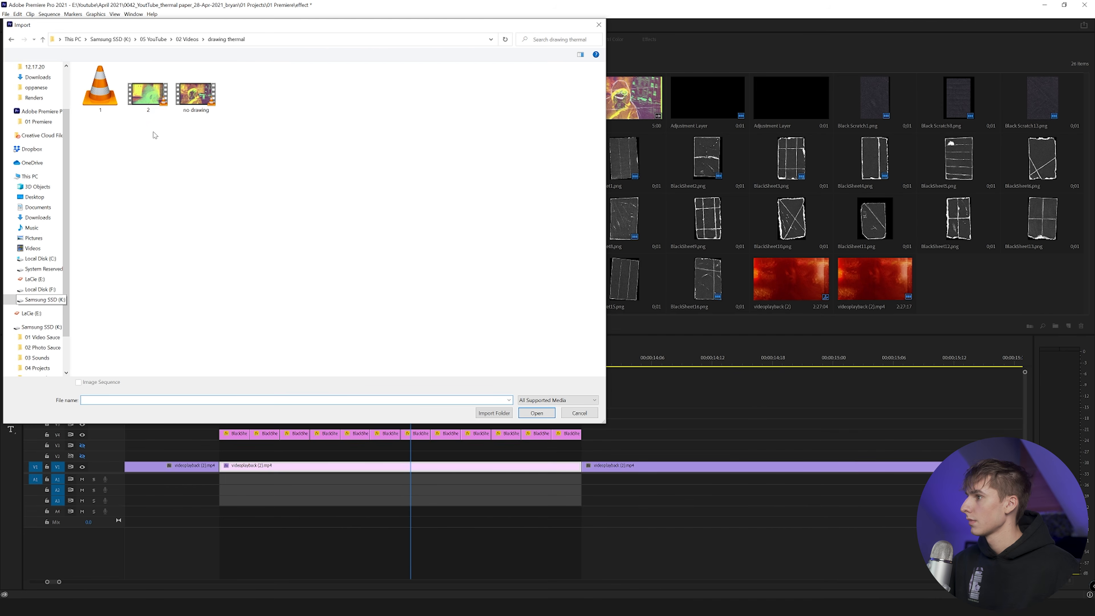
Step: In Premiere Pro, import videos 1 and 2 from the drawing thermal folder and delete the clips inside the marked timeline range
drag(154, 132, 88, 86)
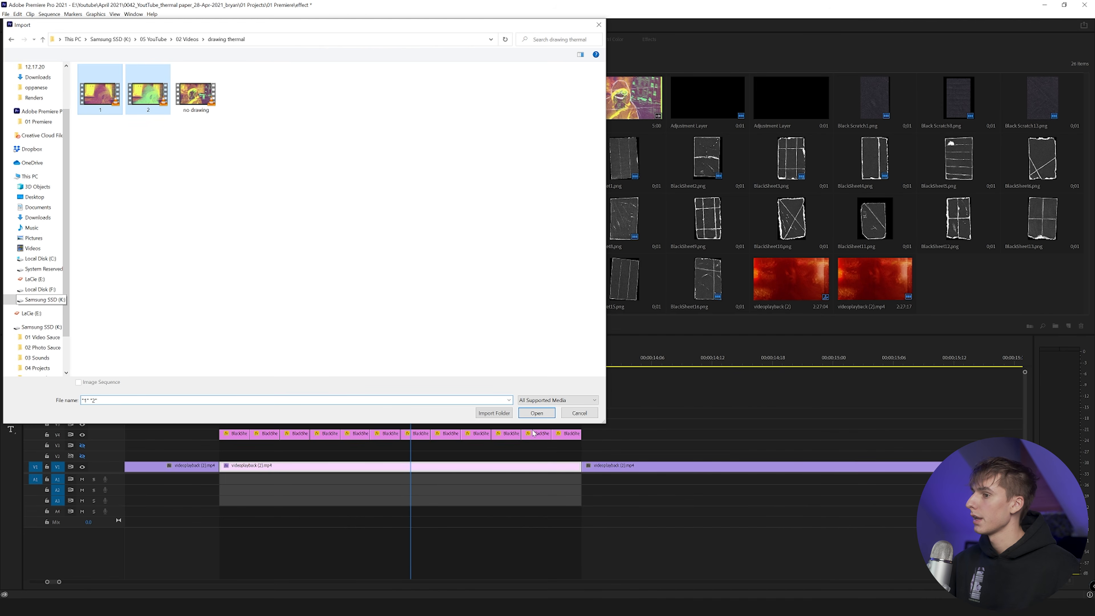
click(537, 413)
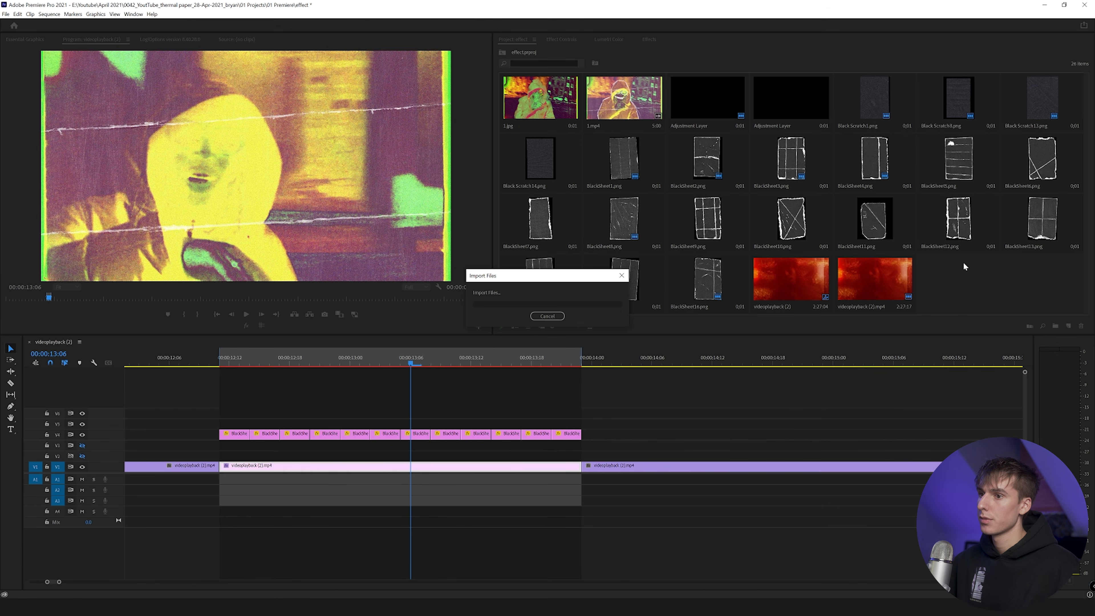
drag(555, 391, 244, 448)
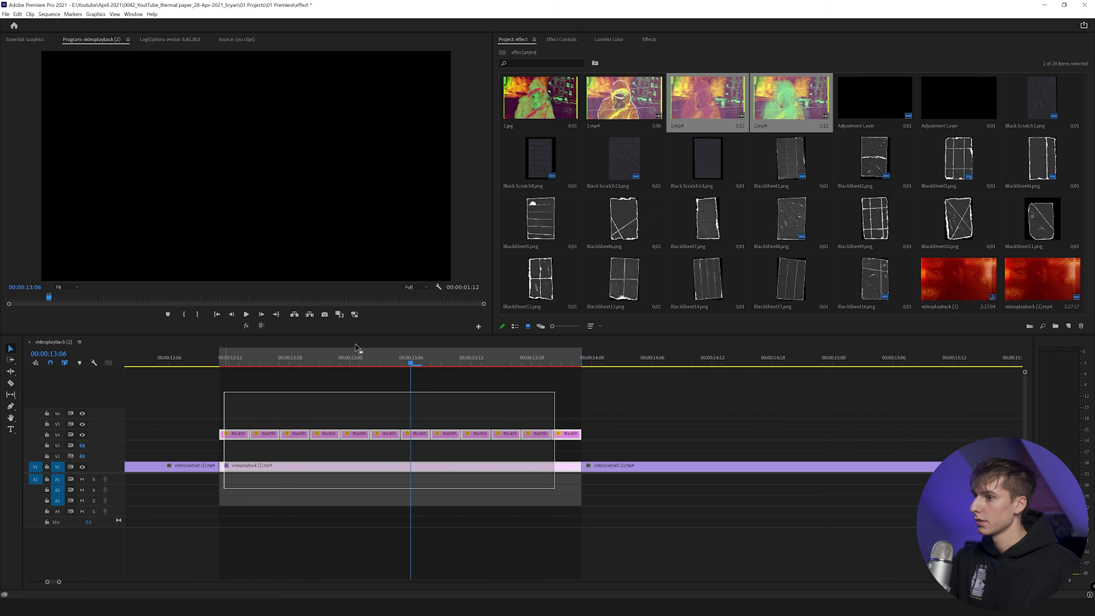
key(Delete)
Step: Place the newly imported 1.mp4 on V1 and 2.mp4 on V2, both at the start of the emptied timeline range
click(561, 40)
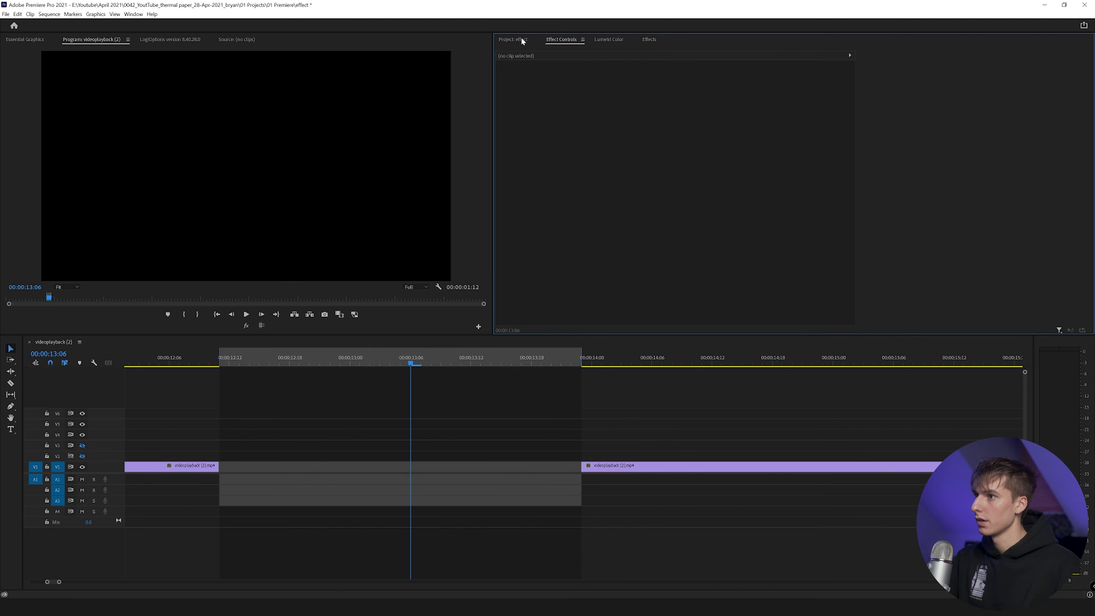
click(514, 39)
drag(708, 99, 233, 470)
drag(791, 99, 233, 455)
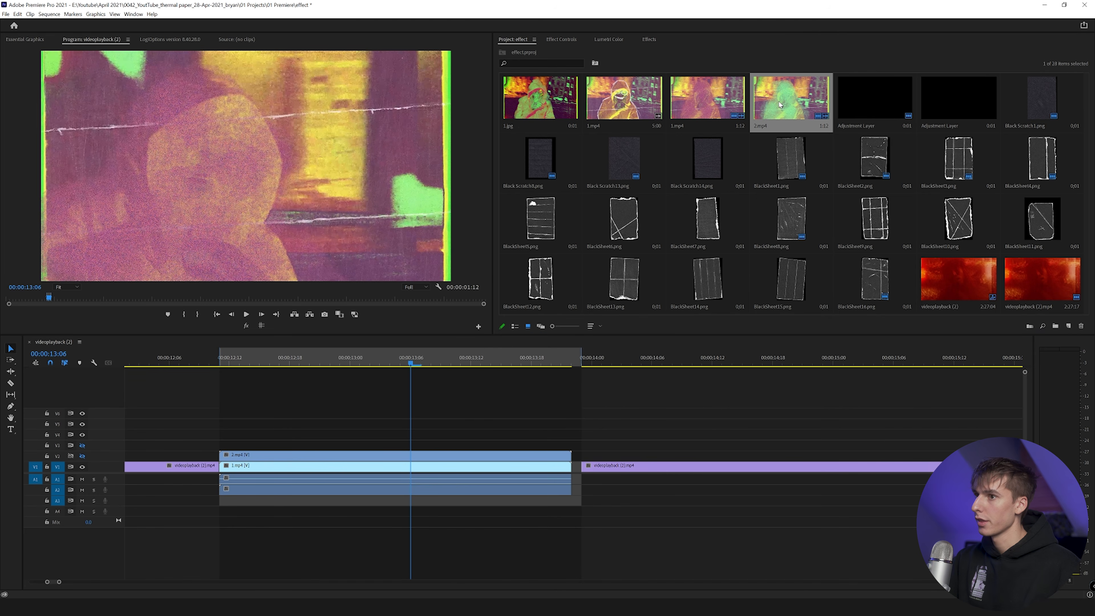
Step: Make video track V2 visible and move the playhead to just before the new clips
click(561, 39)
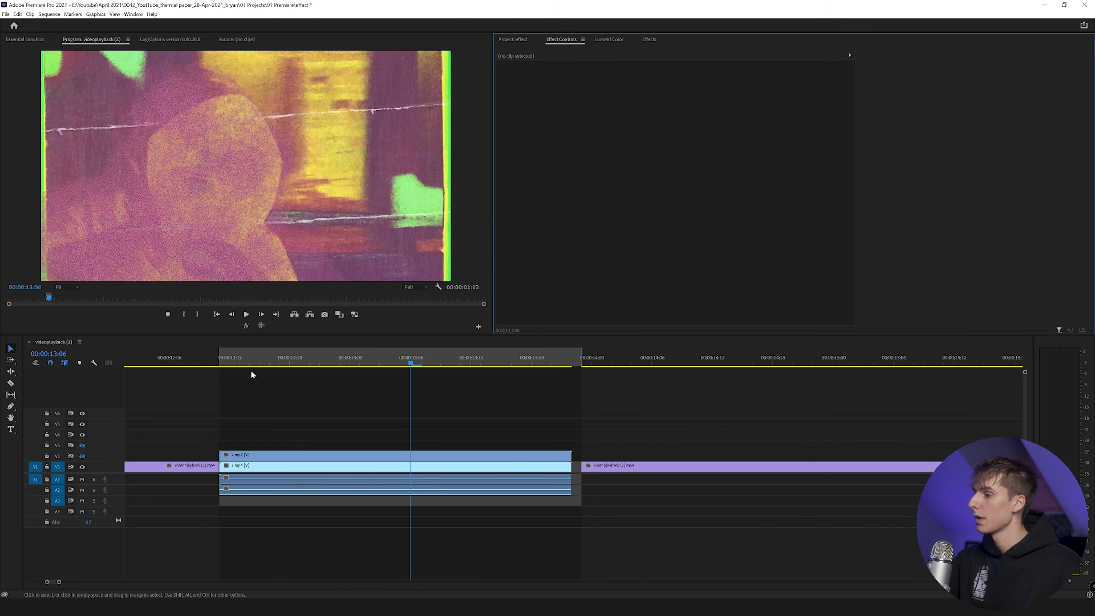
click(222, 364)
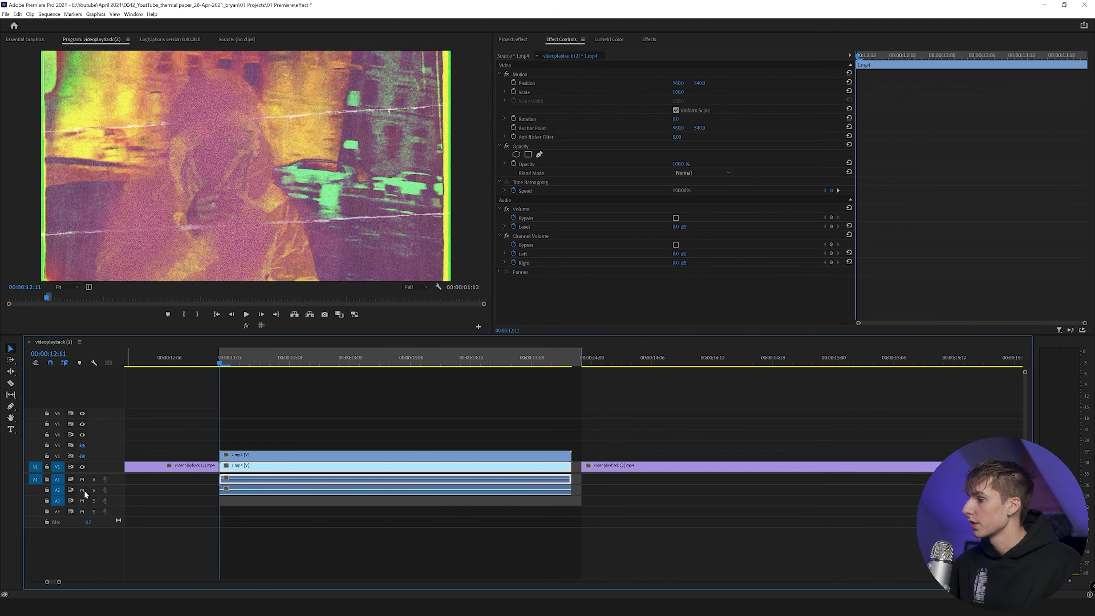
click(83, 455)
key(Left)
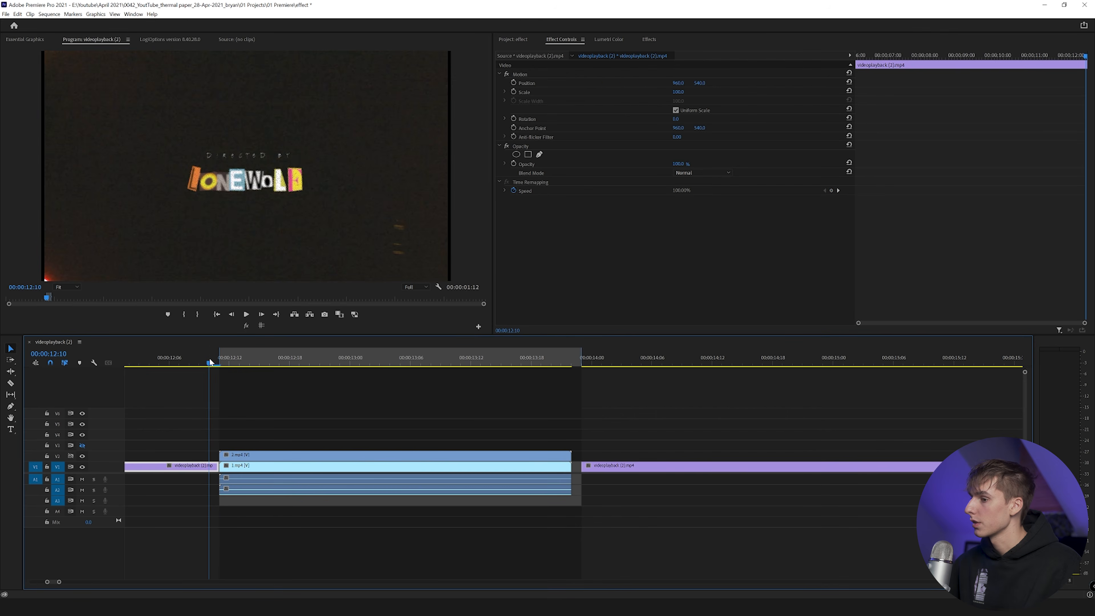
Step: Close the gap between the end of the new clips and the following videoplayback clip
mouse_move(568, 358)
mouse_down()
mouse_move(395, 357)
mouse_move(581, 358)
mouse_up()
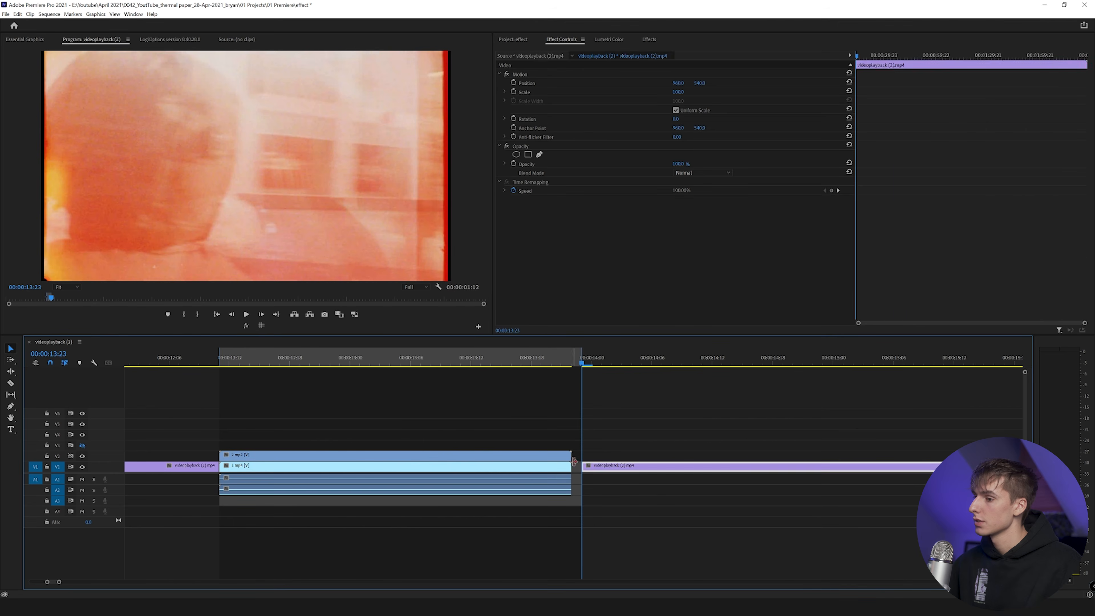
click(578, 470)
key(Delete)
Step: Play back the sequence from just before the new clips with the green 2.mp4 version showing
drag(558, 378, 211, 377)
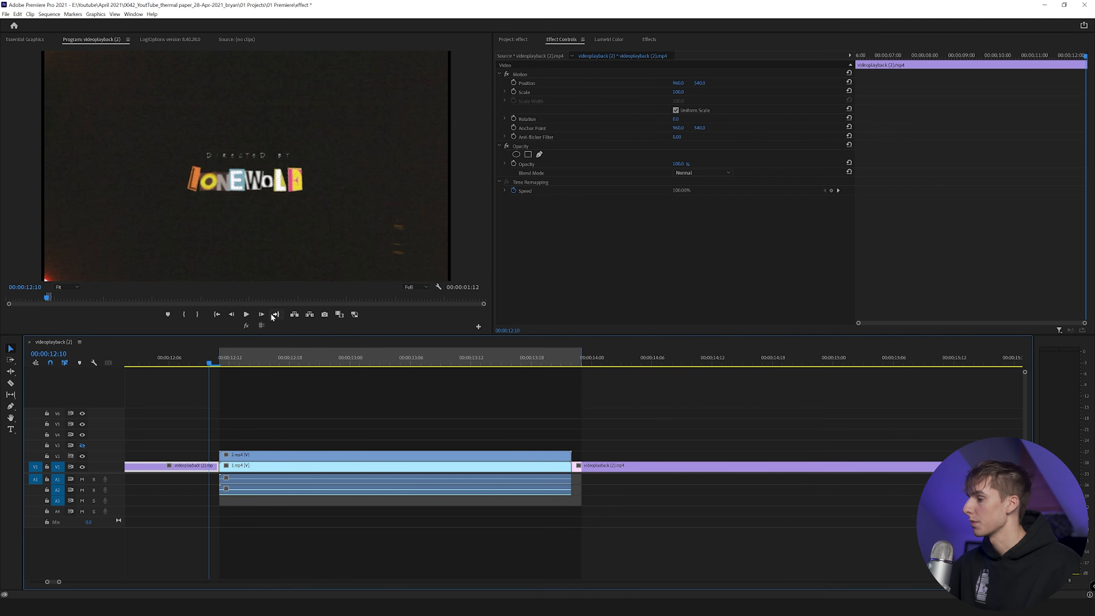
click(220, 364)
click(191, 363)
key(space)
key(space)
Step: Hide video track V2 and play back the sequence with the gradient-mapped 1.mp4 version showing
drag(252, 367, 218, 368)
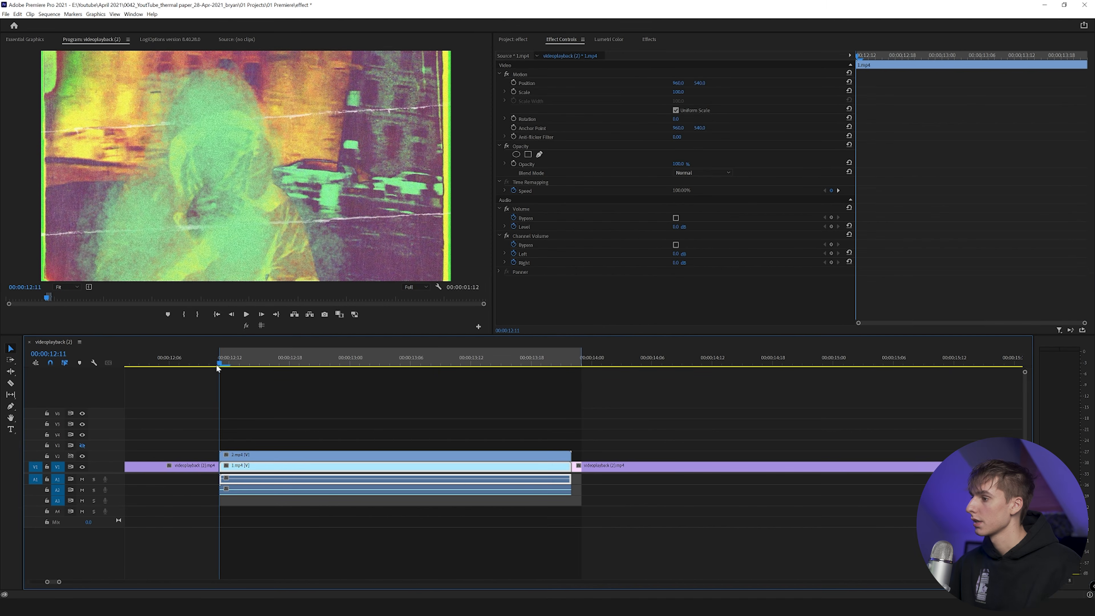
click(82, 456)
click(192, 363)
key(space)
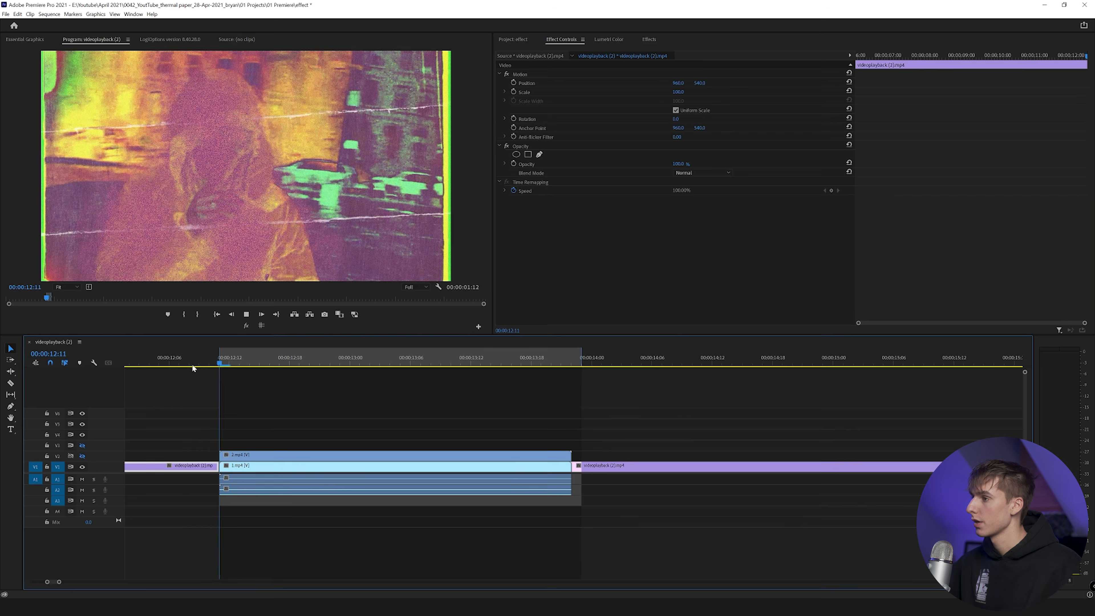
drag(245, 364, 269, 372)
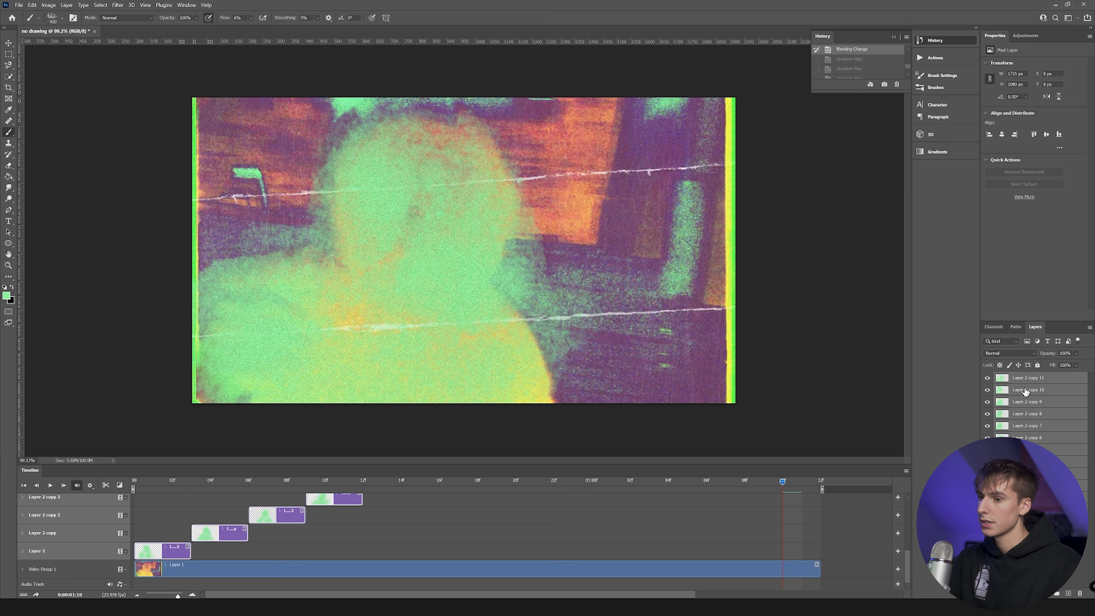
Step: Switch to Photoshop, delete Layer 2 and all its painted copies, and add a new empty layer above Layer 1
key(Delete)
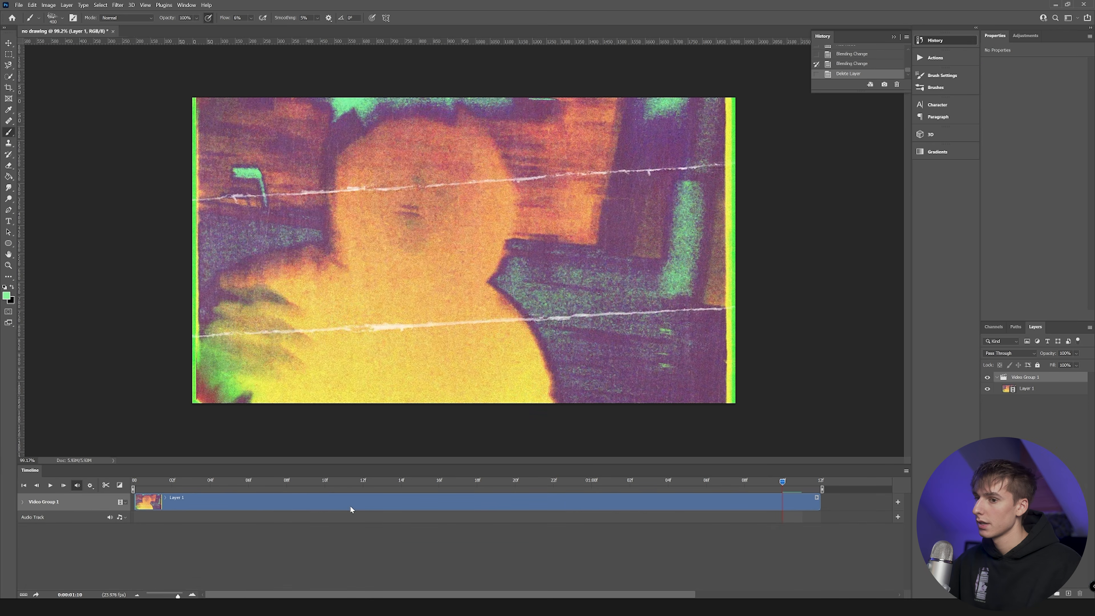
click(1070, 594)
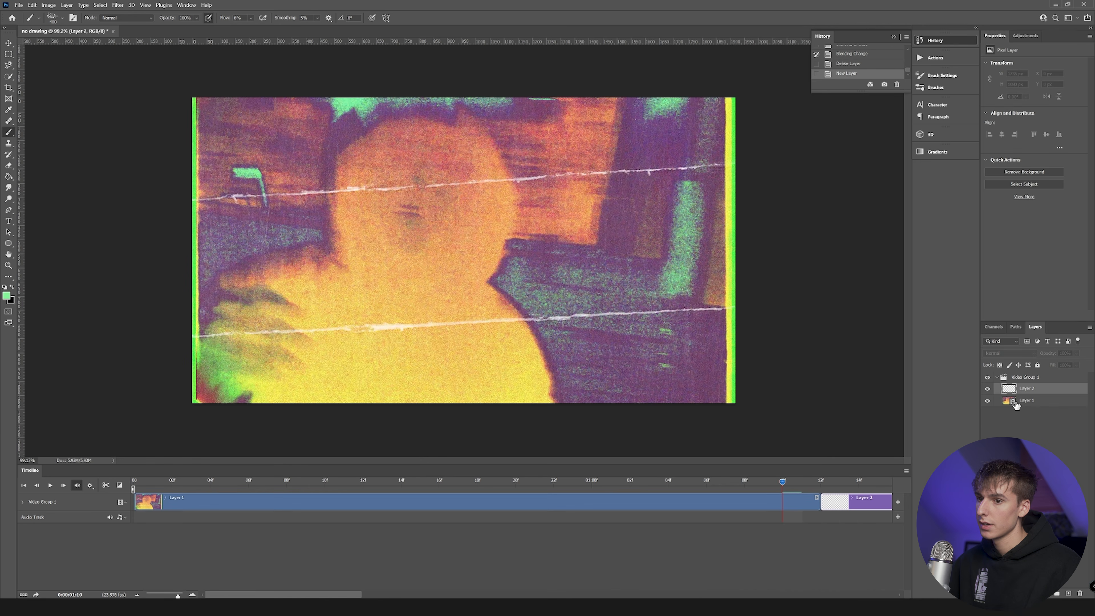
Step: Move Layer 2 out of and above the video group, split it into consecutive three-frame clips, and delete the excess clip
click(1026, 376)
drag(1023, 372, 1024, 373)
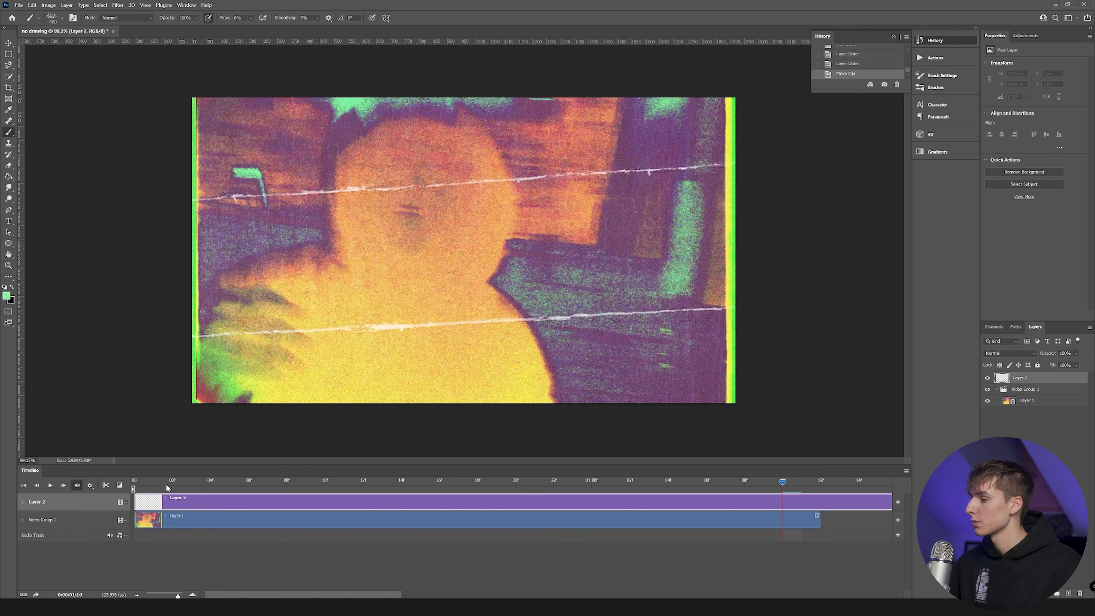
click(24, 485)
click(64, 485)
click(63, 485)
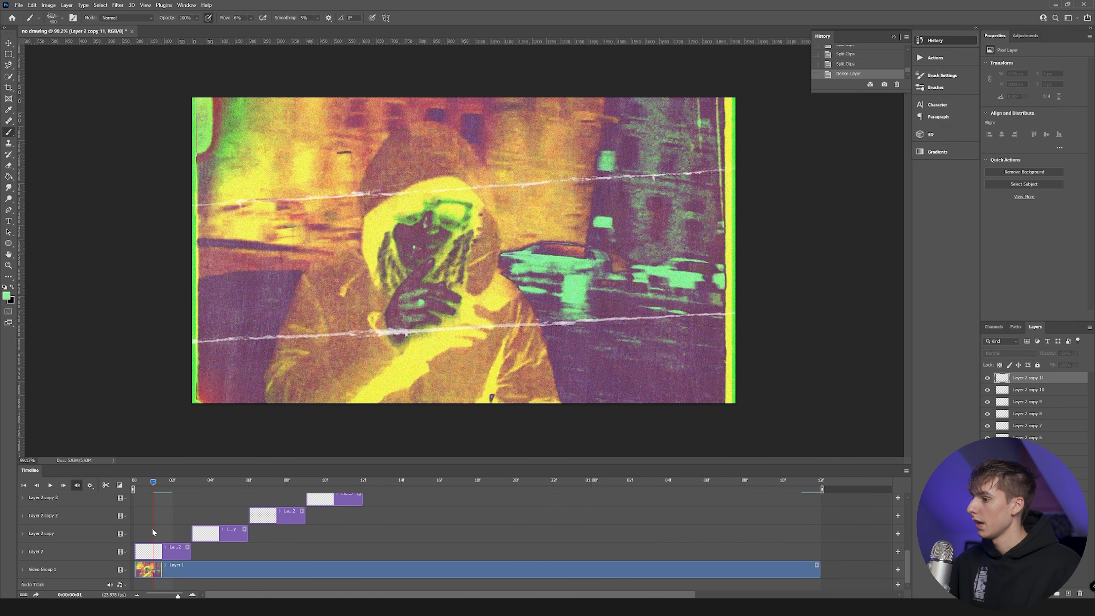
key(Delete)
Step: Select the first Layer 2 clip and reduce the brush to a thin tip, undoing the test stroke beside the figure
click(157, 550)
key(bracketleft)
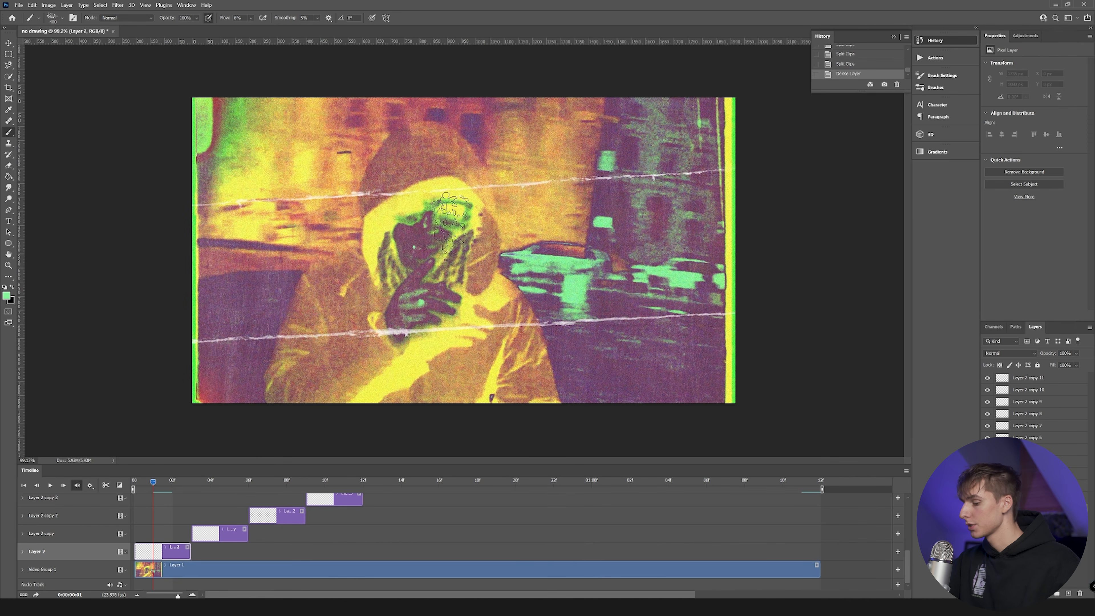
key(bracketleft)
key(bracketleft)
key(bracketleft)
key(bracketleft)
key(bracketleft)
key(bracketleft)
key(bracketleft)
key(bracketleft)
key(bracketleft)
mouse_move(315, 266)
mouse_down()
mouse_move(291, 285)
mouse_move(295, 301)
mouse_up()
key(ctrl+z)
key(bracketleft)
key(bracketleft)
key(bracketleft)
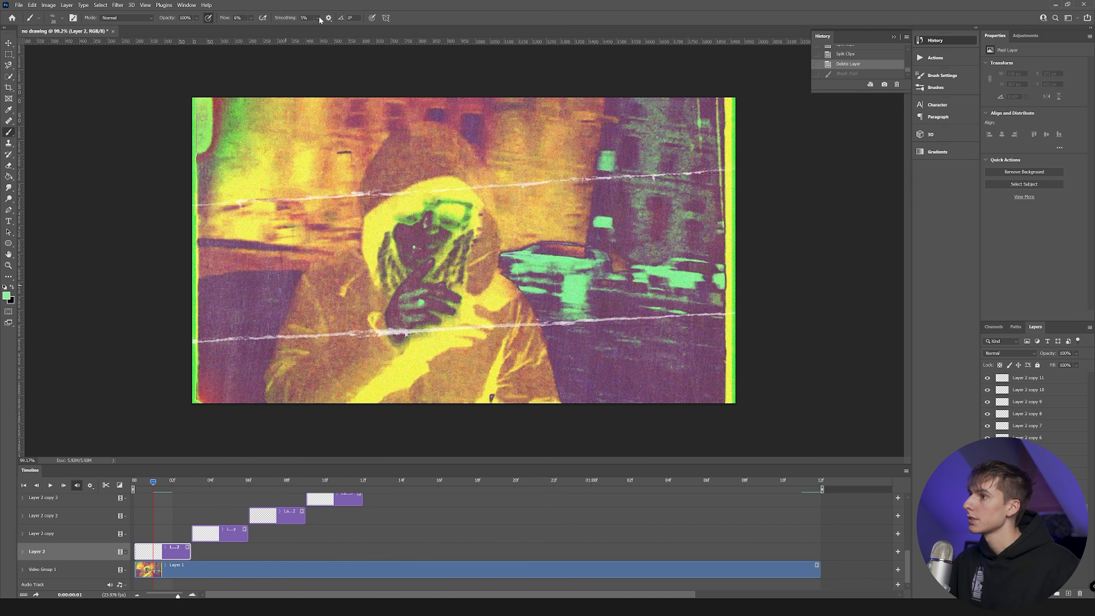
Step: Set the brush flow to 12% and the foreground colour to pure white
click(251, 18)
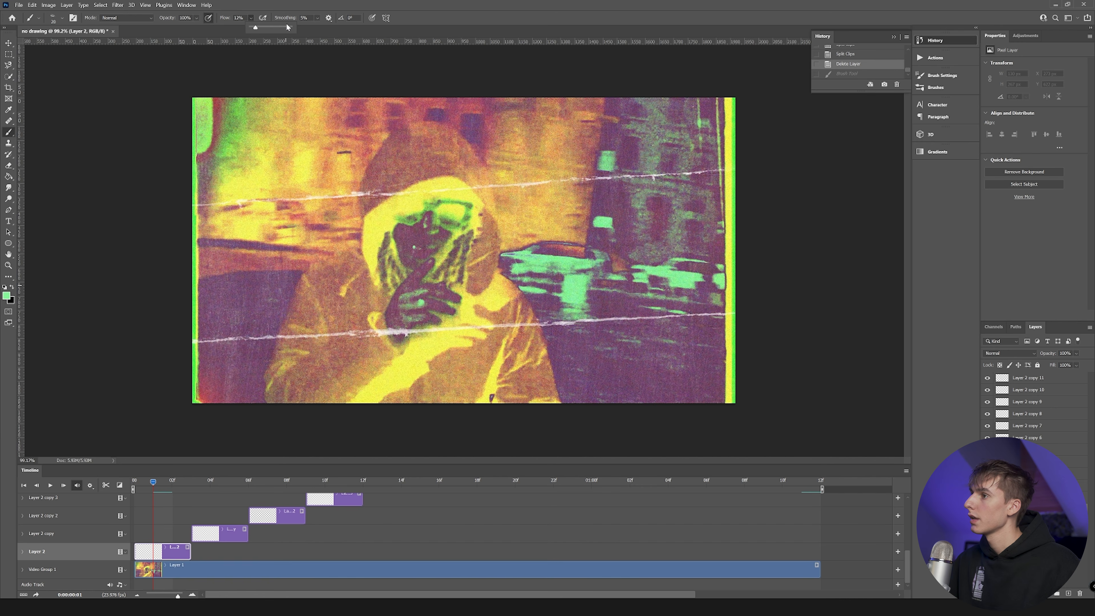
click(318, 19)
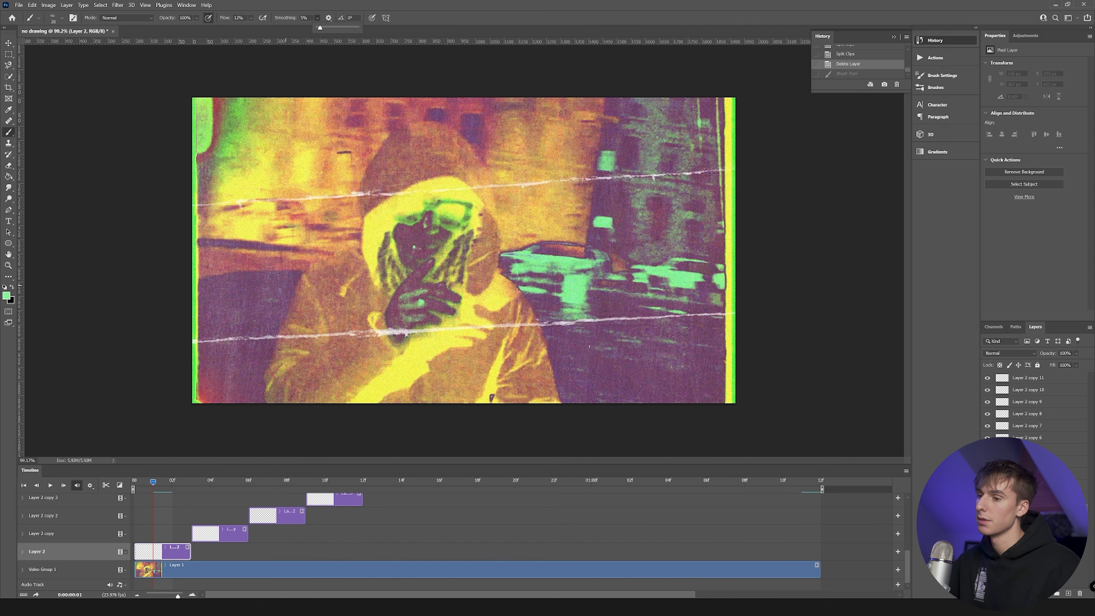
click(6, 296)
click(636, 186)
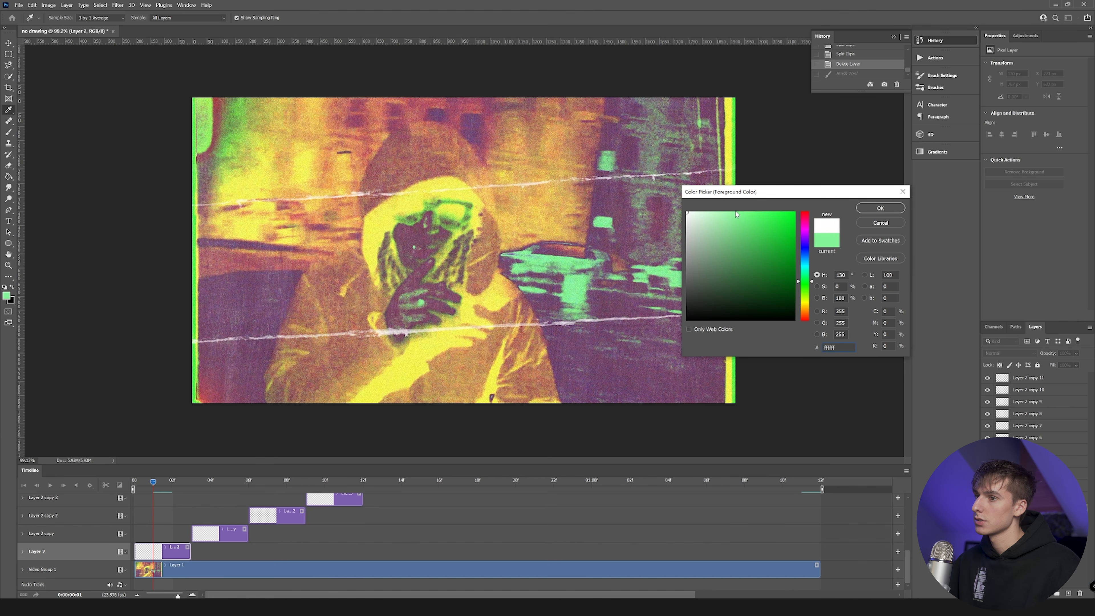
key(Return)
Step: Outline the hooded figure on the first Layer 2 clip, raise the brush flow to 22%, and draw white eyes and a smile
mouse_move(304, 275)
mouse_down()
mouse_move(262, 368)
mouse_move(266, 401)
mouse_up()
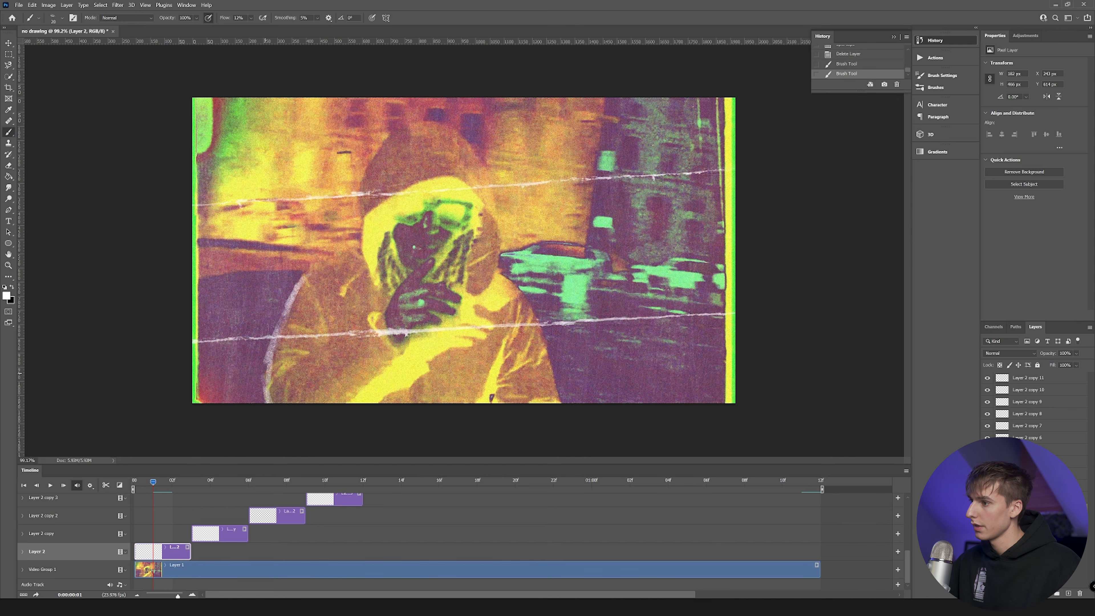
mouse_move(302, 276)
mouse_down()
mouse_move(358, 243)
mouse_move(339, 248)
mouse_move(369, 190)
mouse_move(369, 137)
mouse_move(394, 123)
mouse_move(460, 130)
mouse_move(495, 208)
mouse_move(501, 272)
mouse_move(558, 402)
mouse_up()
click(253, 18)
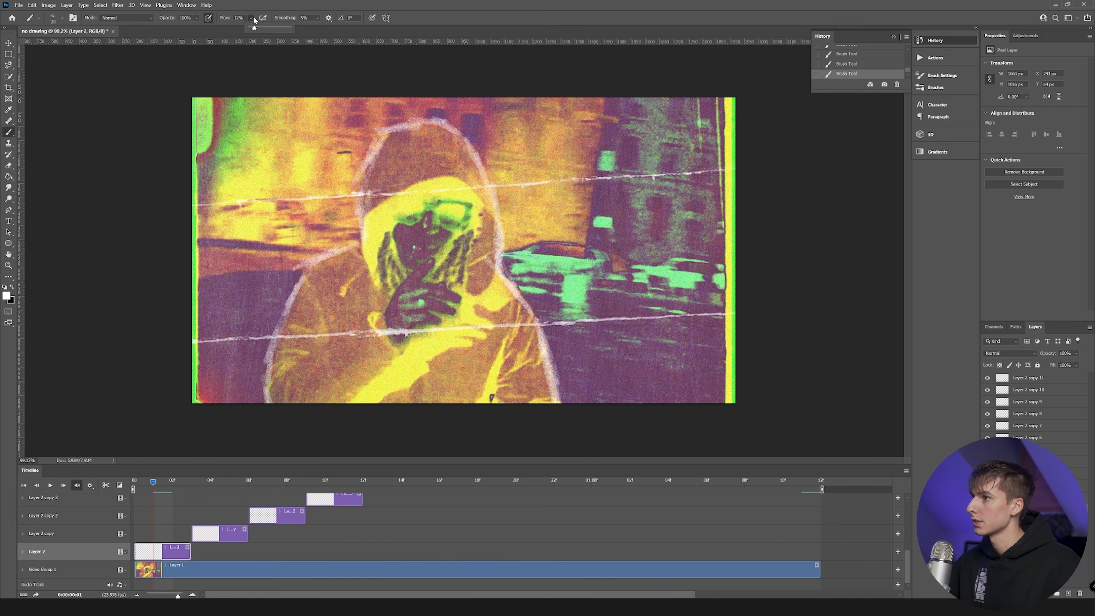
mouse_move(427, 214)
mouse_down()
mouse_move(384, 195)
mouse_move(415, 213)
mouse_move(445, 201)
mouse_move(427, 205)
mouse_move(443, 216)
mouse_move(430, 220)
mouse_move(455, 204)
mouse_up()
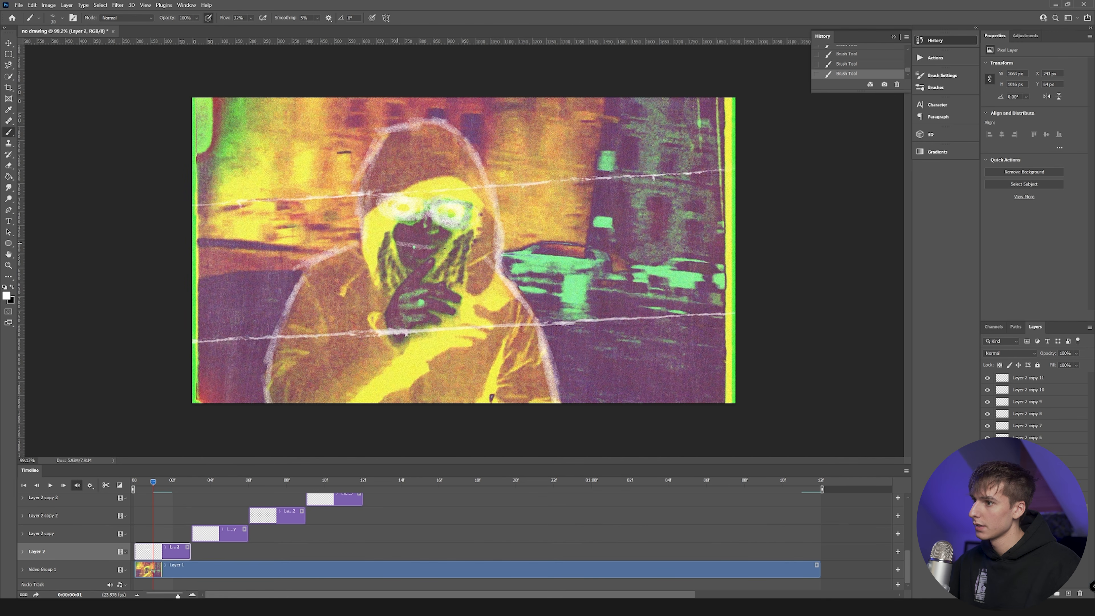
drag(386, 235, 471, 258)
Step: On the Layer 2 copy clip, outline the figure and hood edge in white and draw ringed eyes and a smile
click(210, 480)
click(222, 528)
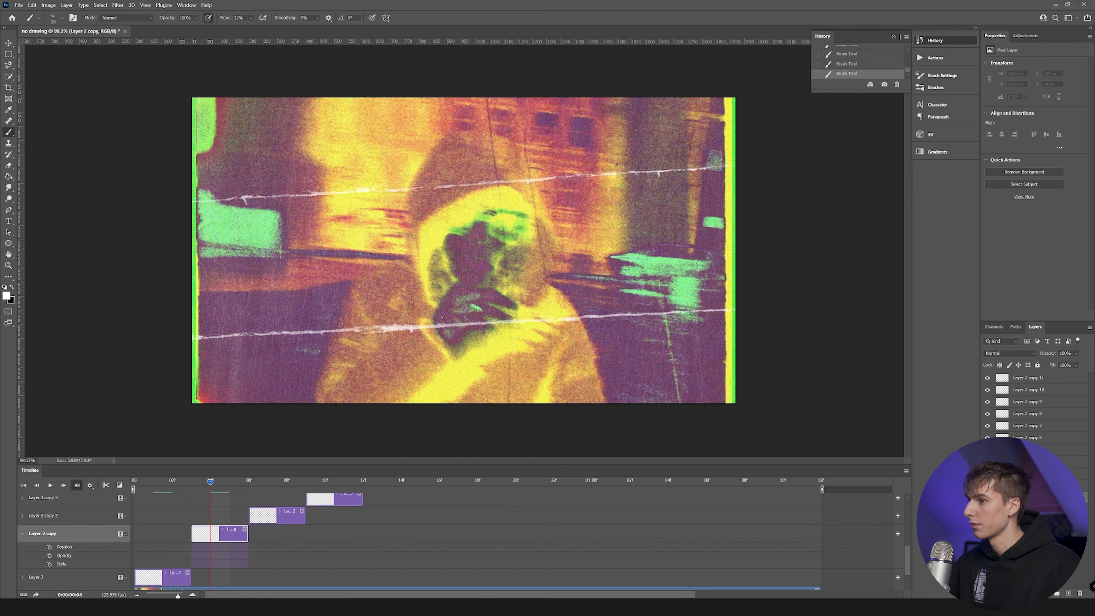
mouse_move(397, 267)
mouse_down()
mouse_move(370, 273)
mouse_move(340, 310)
mouse_move(321, 371)
mouse_move(377, 280)
mouse_move(413, 259)
mouse_move(402, 193)
mouse_up()
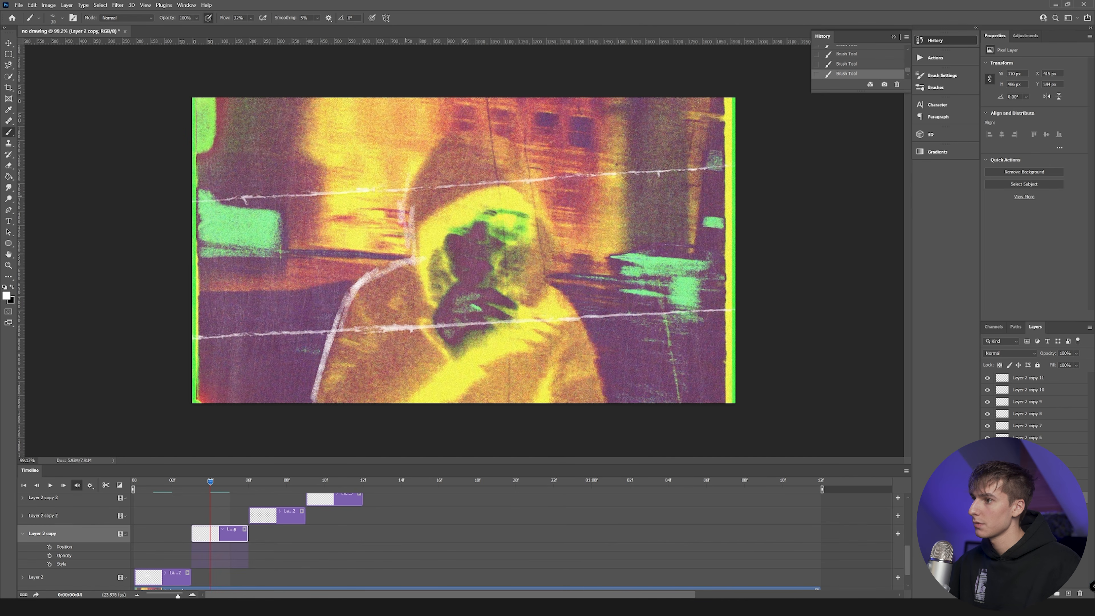
mouse_move(433, 153)
mouse_down()
mouse_move(468, 135)
mouse_move(517, 167)
mouse_move(551, 239)
mouse_move(544, 288)
mouse_move(566, 290)
mouse_move(588, 315)
mouse_move(609, 368)
mouse_move(543, 275)
mouse_move(535, 214)
mouse_up()
drag(474, 129, 506, 155)
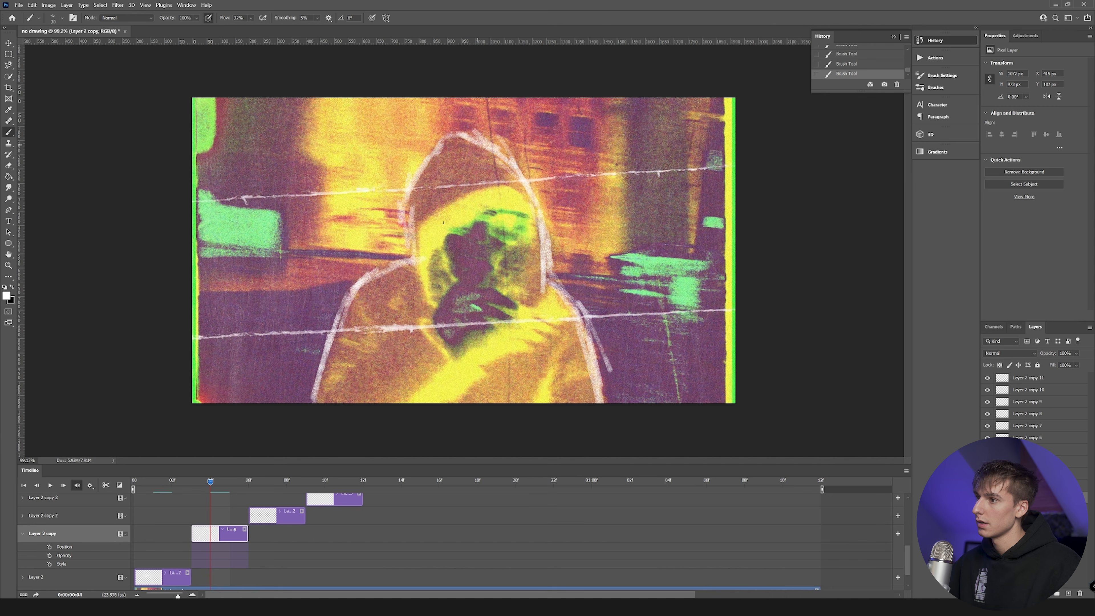
mouse_move(447, 204)
mouse_down()
mouse_move(465, 225)
mouse_move(455, 215)
mouse_up()
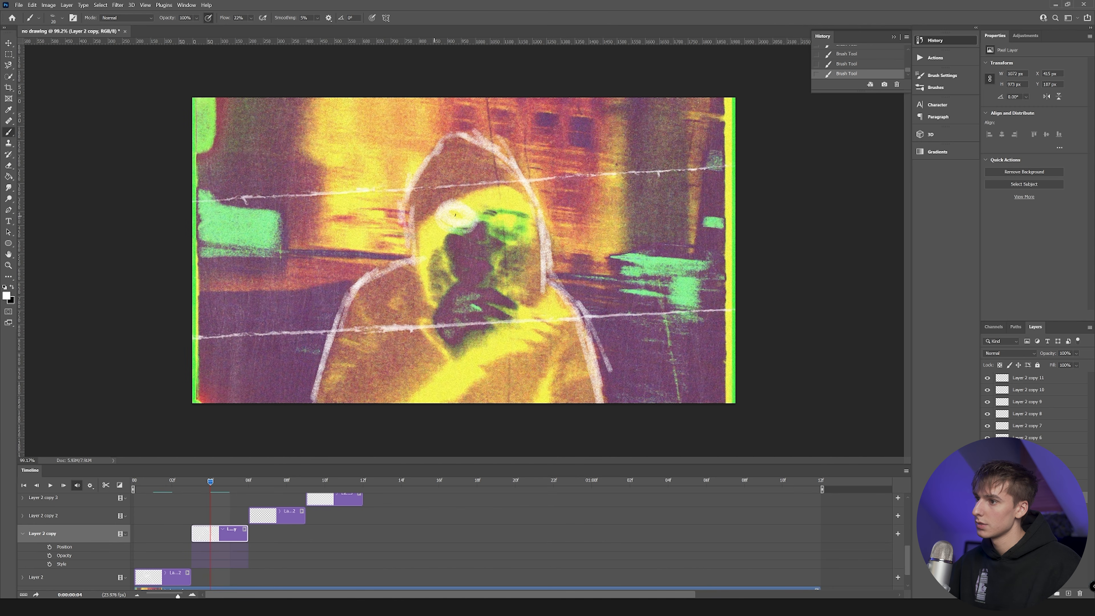
drag(522, 224, 520, 222)
drag(431, 239, 502, 252)
mouse_move(419, 231)
mouse_down()
mouse_move(438, 198)
mouse_move(401, 223)
mouse_move(503, 183)
mouse_move(533, 204)
mouse_move(458, 188)
mouse_move(420, 218)
mouse_up()
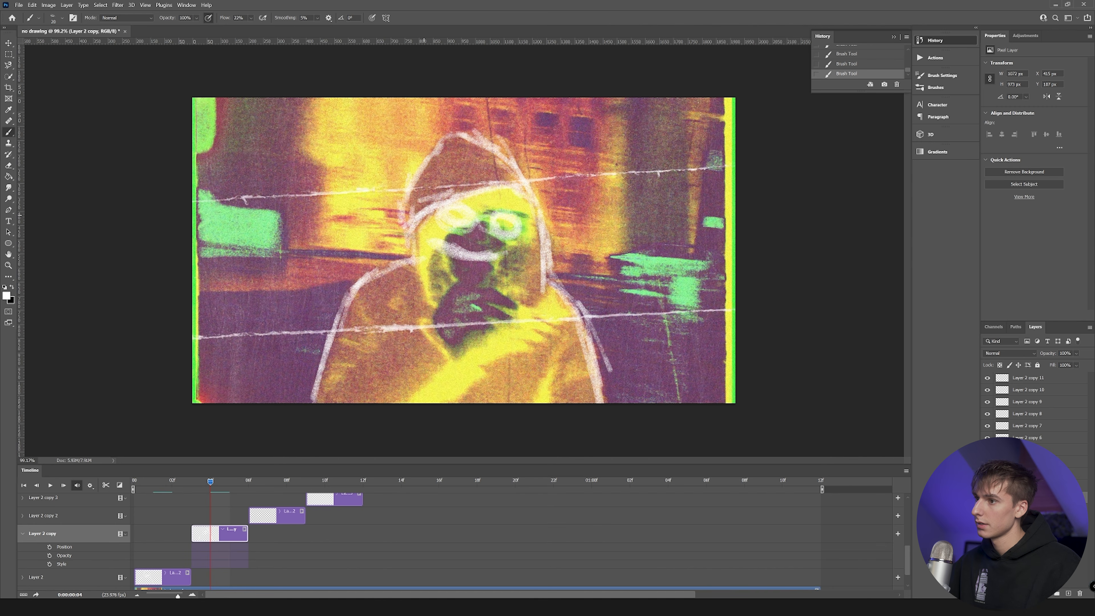
Step: On the Layer 2 copy 2 clip, outline the figure, draw white eyes and a smile, and scribble across the hood
click(267, 480)
click(277, 516)
mouse_move(440, 274)
mouse_down()
mouse_move(377, 303)
mouse_move(338, 418)
mouse_up()
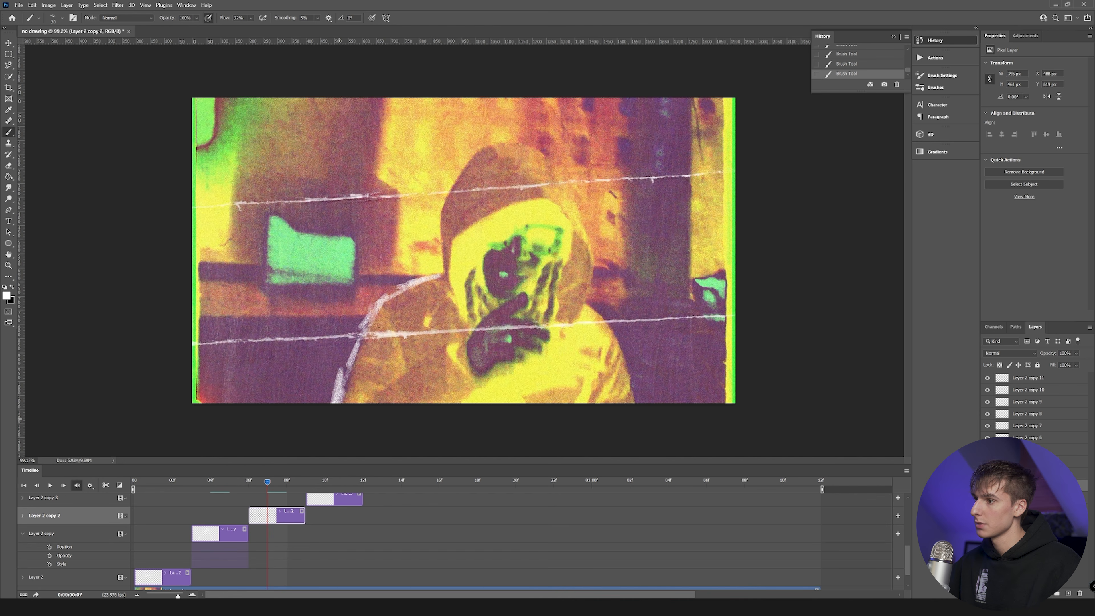
mouse_move(442, 207)
mouse_down()
mouse_move(461, 155)
mouse_move(481, 145)
mouse_move(517, 146)
mouse_move(558, 167)
mouse_move(630, 395)
mouse_up()
mouse_move(505, 222)
mouse_down()
mouse_move(474, 220)
mouse_move(541, 248)
mouse_move(530, 226)
mouse_up()
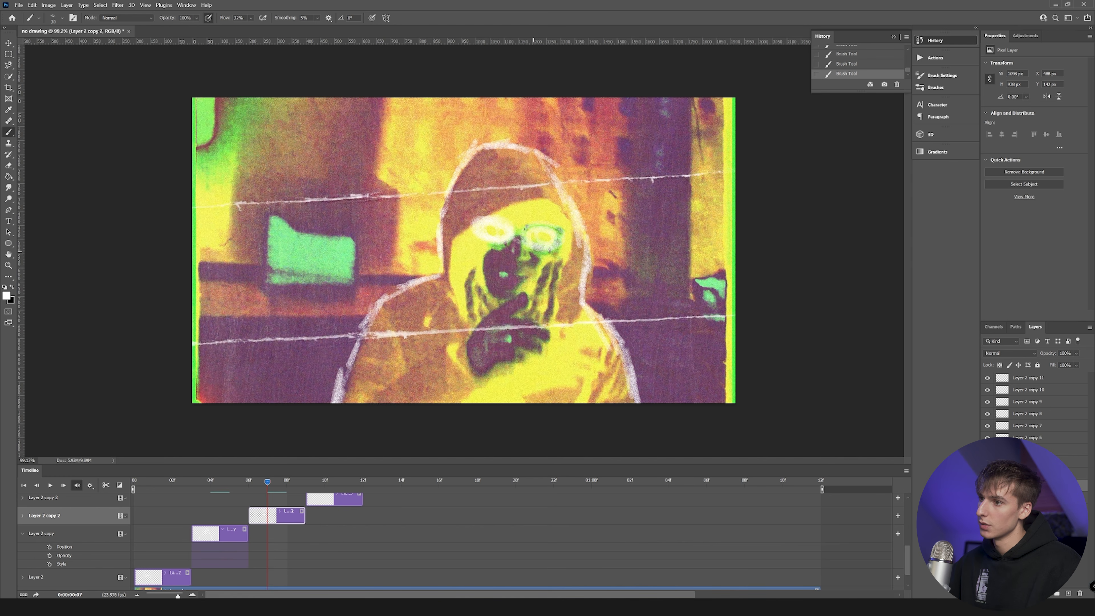
mouse_move(479, 259)
mouse_down()
mouse_move(524, 261)
mouse_move(485, 271)
mouse_move(470, 258)
mouse_move(529, 276)
mouse_move(549, 269)
mouse_up()
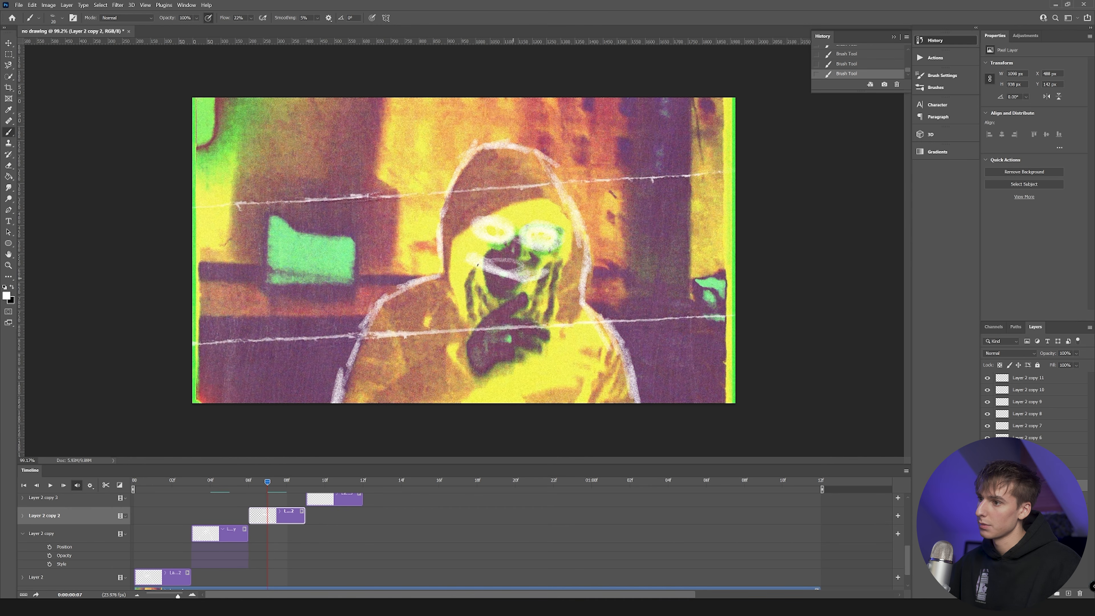
mouse_move(444, 236)
mouse_down()
mouse_move(471, 235)
mouse_move(477, 208)
mouse_move(534, 196)
mouse_move(447, 205)
mouse_move(506, 196)
mouse_move(530, 204)
mouse_move(488, 175)
mouse_up()
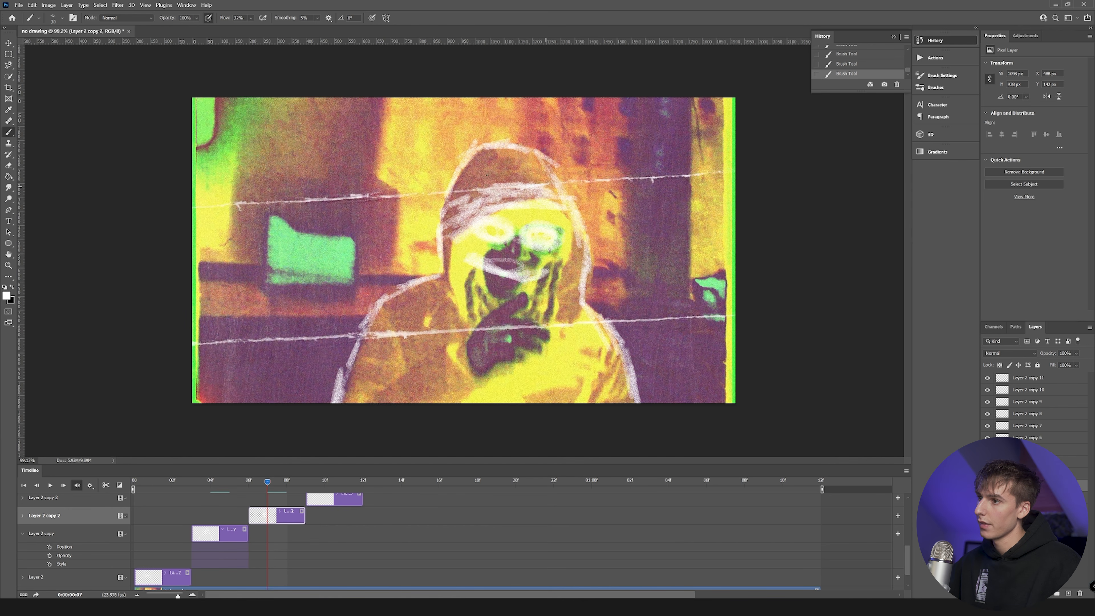
Step: Draw the white outline, eyes and mouth on the Layer 2 copy 3 and copy 4 clips, scribbling over the hood on copy 3
click(324, 480)
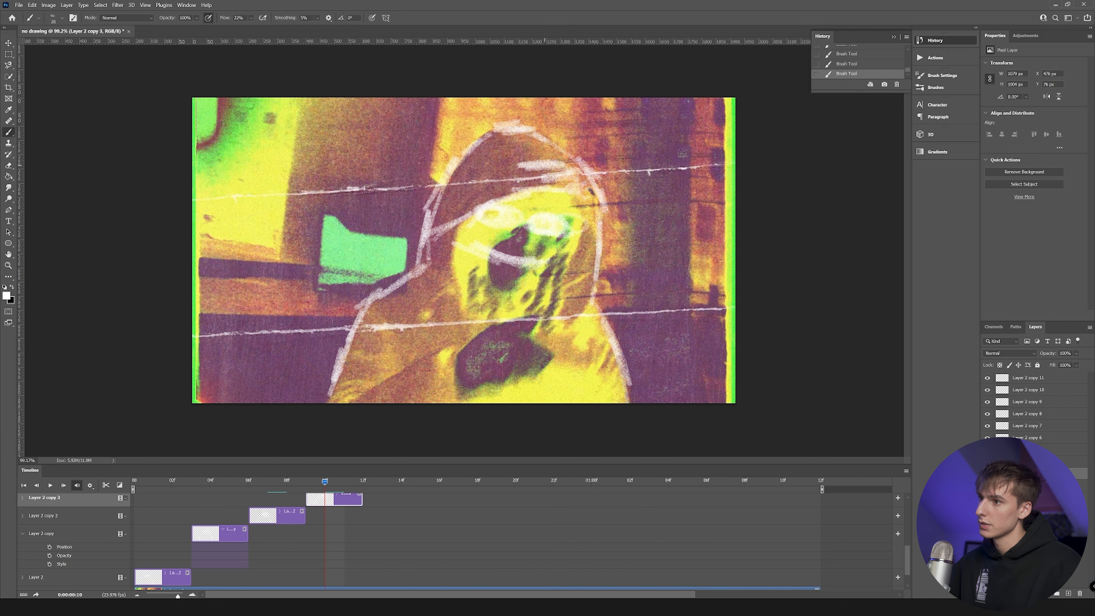
mouse_move(533, 190)
mouse_down()
mouse_move(497, 181)
mouse_move(531, 168)
mouse_move(474, 162)
mouse_move(444, 194)
mouse_move(470, 216)
mouse_move(465, 198)
mouse_move(478, 193)
mouse_up()
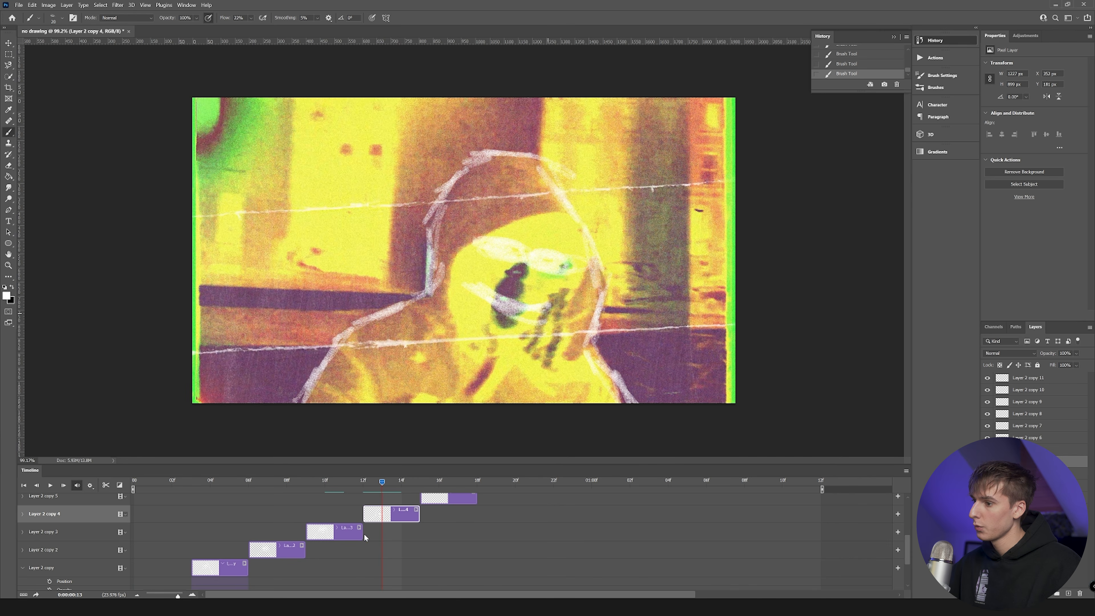
Step: Extend the Layer 2 copy 3 clip over the Layer 2 copy 4 clip, and trim it back to a three-frame duration
drag(363, 534, 416, 541)
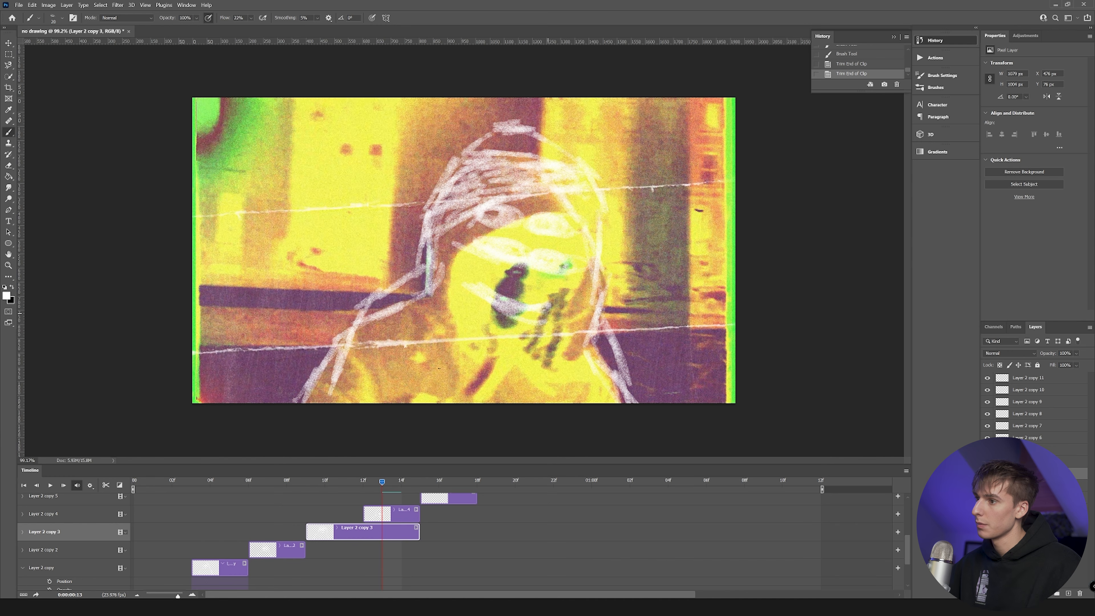
drag(415, 534, 362, 535)
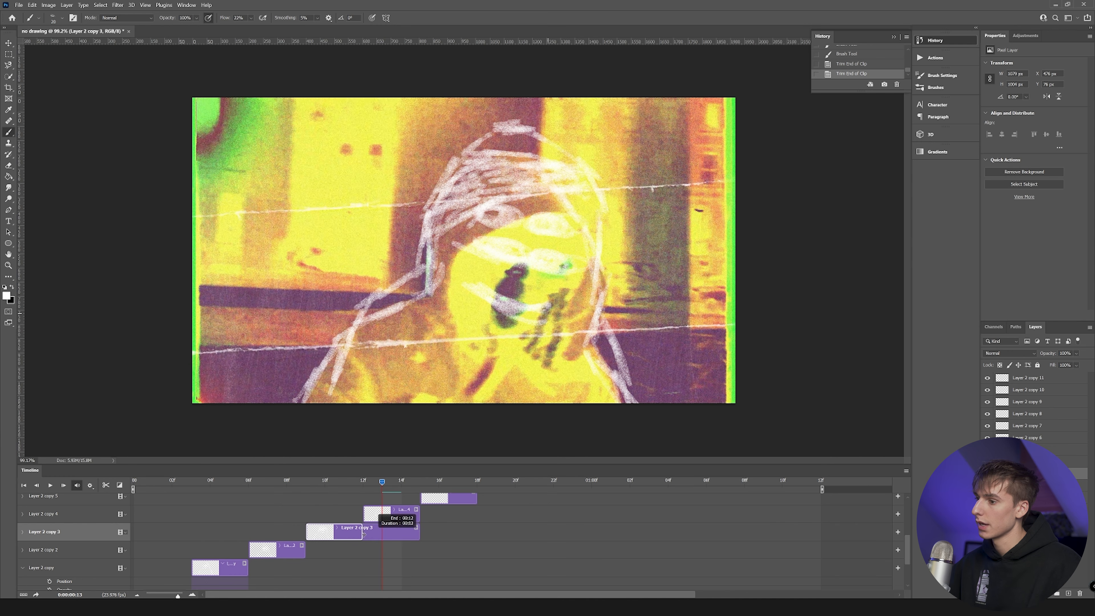
Step: Scribble white hatching strokes across the hood on the Layer 2 copy 4 clip
key(alt+bracketright)
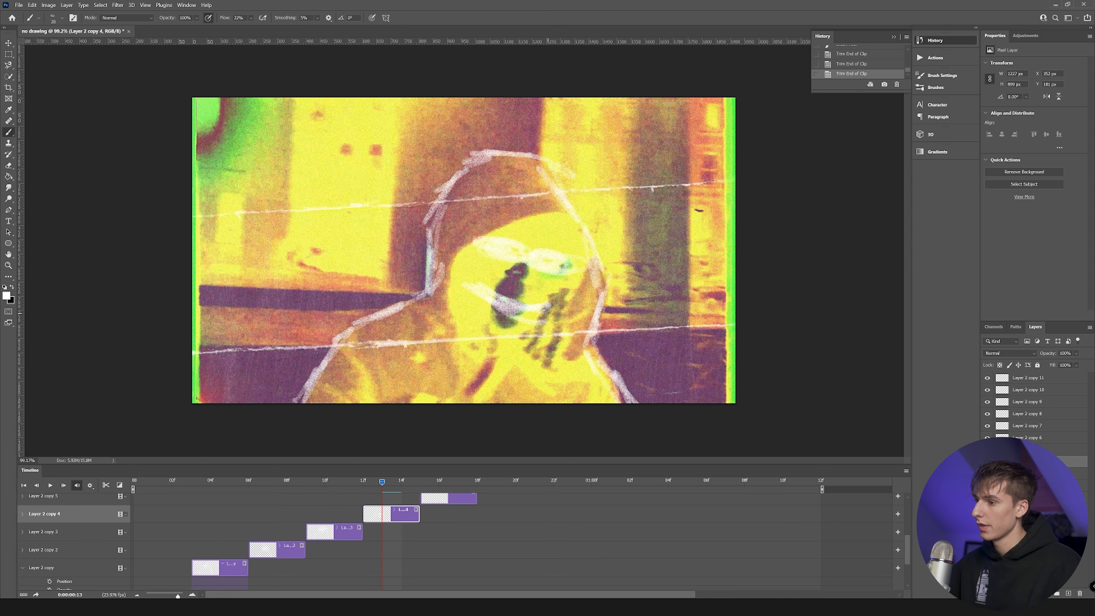
mouse_move(455, 245)
mouse_down()
mouse_move(560, 210)
mouse_move(431, 190)
mouse_up()
drag(548, 168, 414, 215)
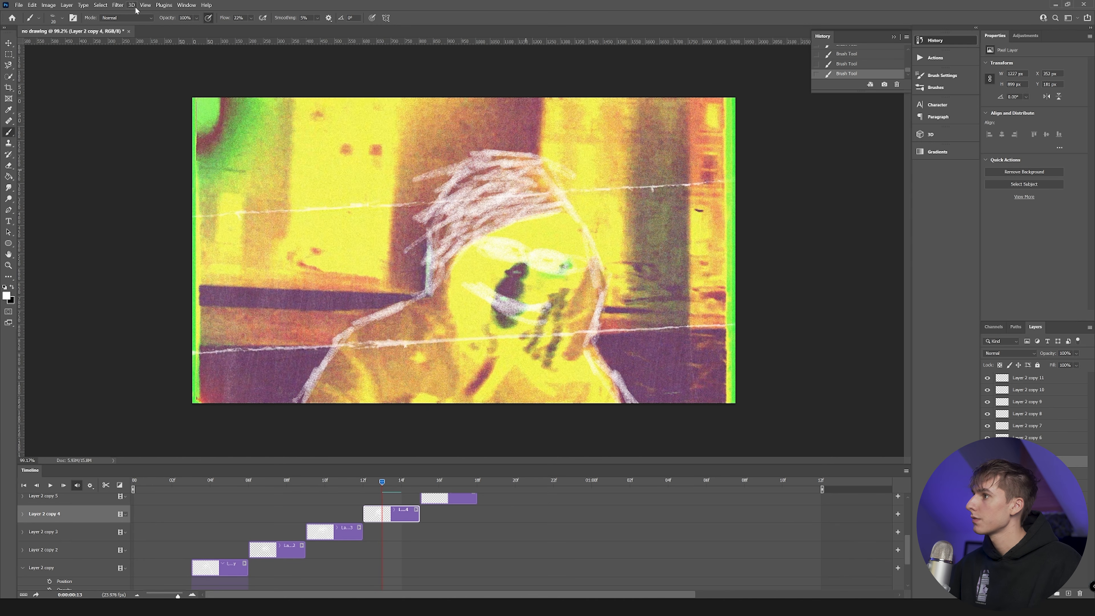
click(117, 5)
mouse_move(137, 130)
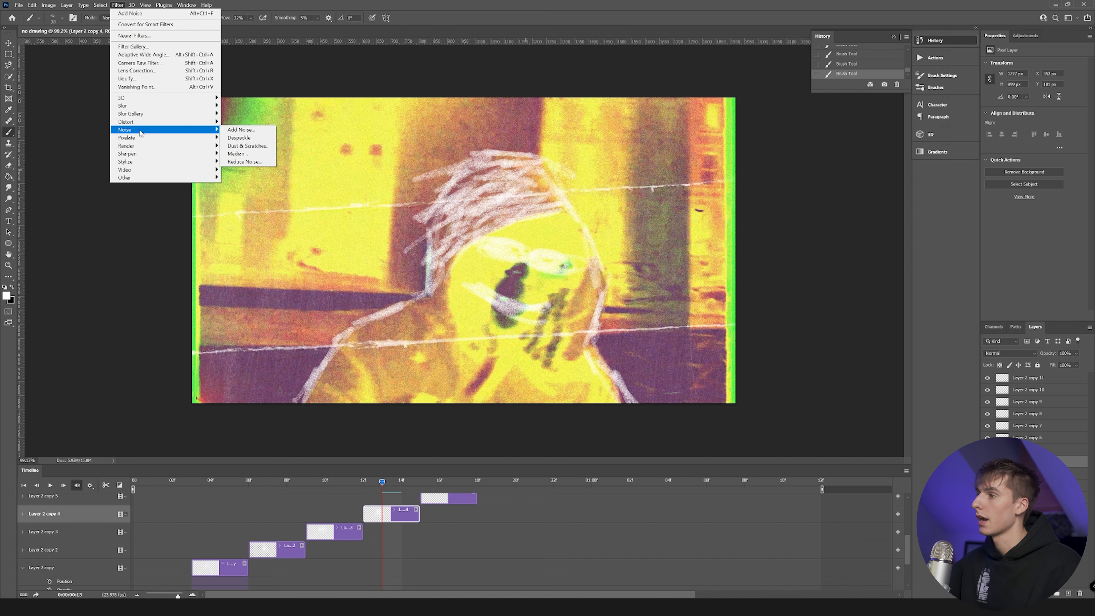
click(242, 129)
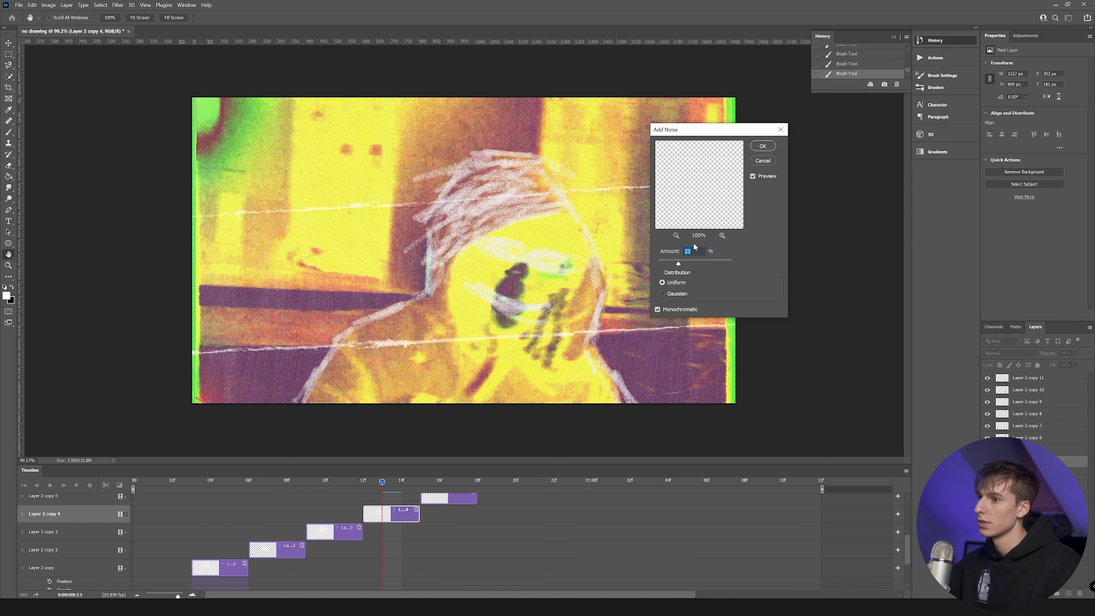
drag(666, 264, 661, 266)
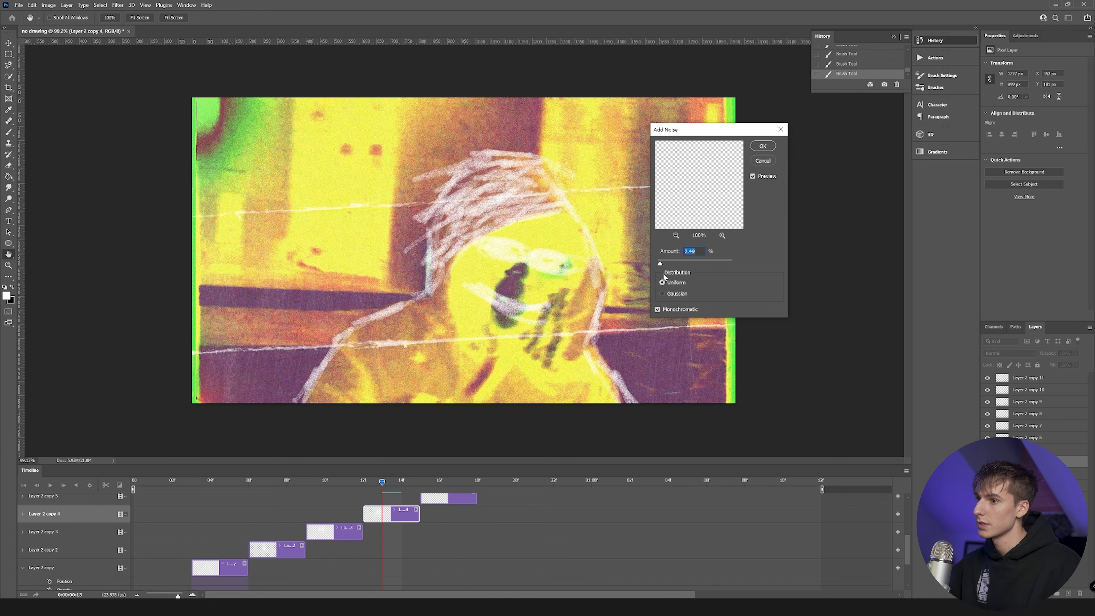
key(Escape)
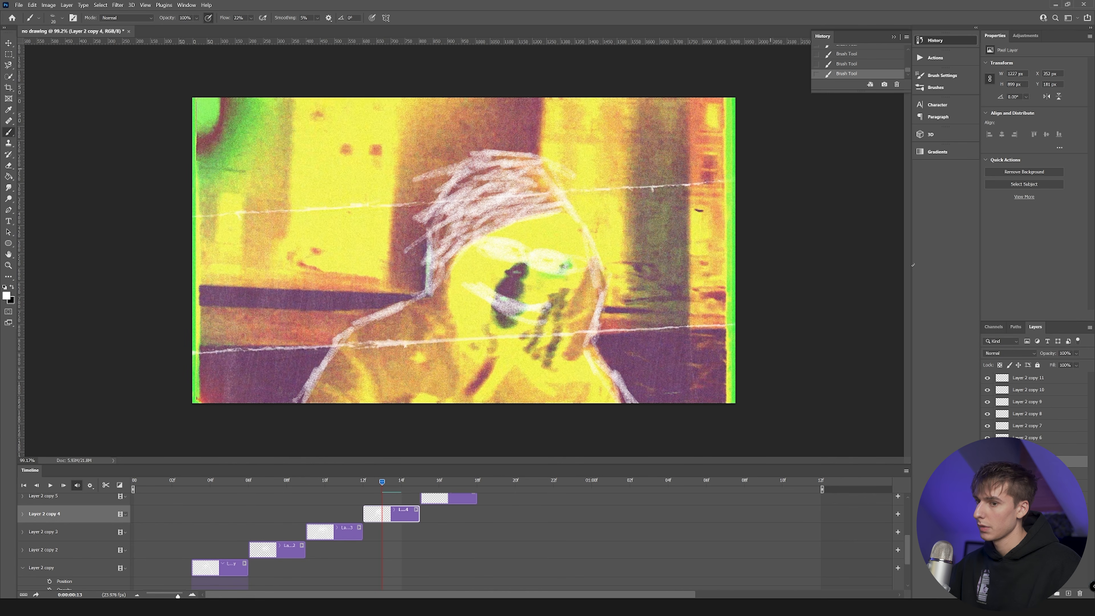
Step: On the Layer 2 copy 5 clip, outline the figure, draw eyes and a mouth, and hatch the body and hood with wider white strokes
key(alt+bracketright)
click(458, 483)
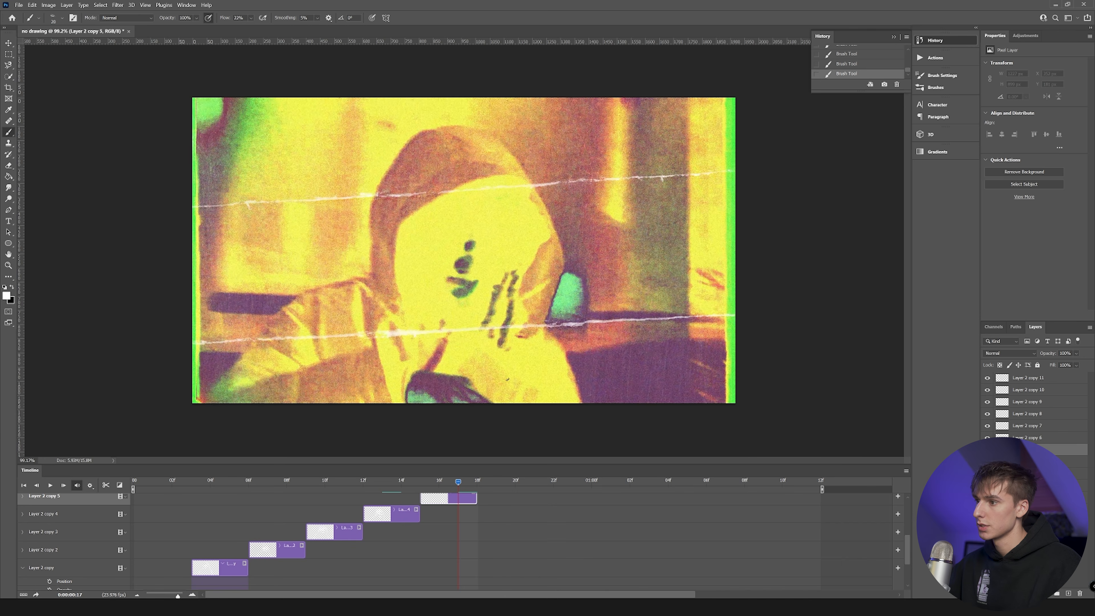
mouse_move(316, 282)
mouse_down()
mouse_move(282, 301)
mouse_move(288, 311)
mouse_move(240, 353)
mouse_move(210, 409)
mouse_up()
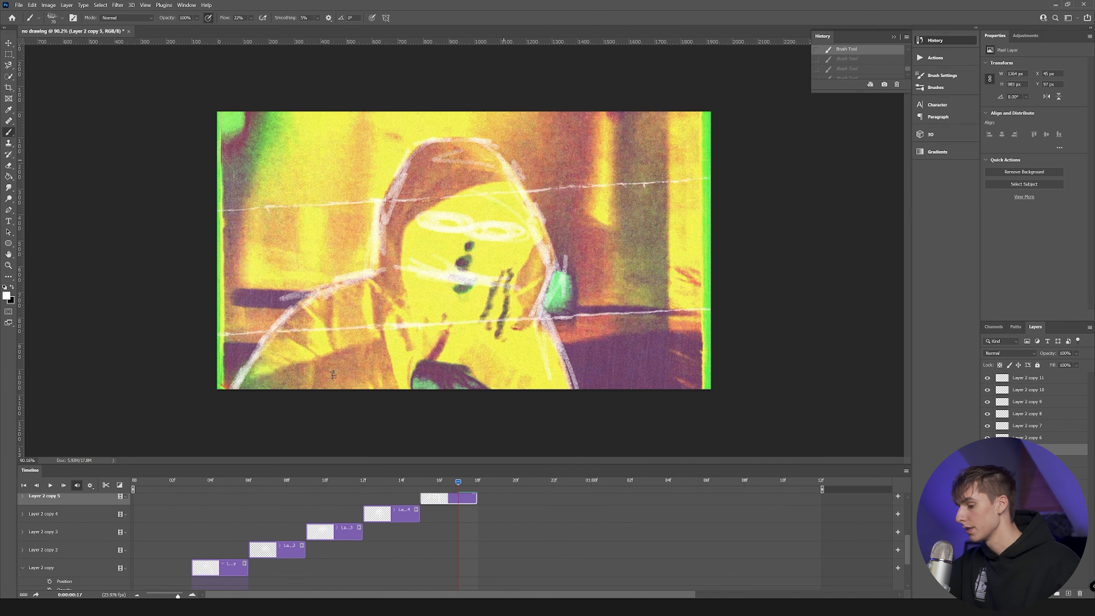
drag(269, 366, 303, 390)
mouse_move(278, 299)
mouse_down()
mouse_move(375, 386)
mouse_move(407, 391)
mouse_up()
mouse_move(485, 380)
mouse_down()
mouse_move(328, 281)
mouse_move(526, 388)
mouse_up()
mouse_move(420, 255)
mouse_down()
mouse_move(554, 333)
mouse_move(483, 300)
mouse_move(388, 180)
mouse_move(477, 223)
mouse_move(444, 172)
mouse_move(472, 183)
mouse_up()
Step: Outline the figure in white and draw eyes and a mouth on the Layer 2 copy 6 clip
click(496, 481)
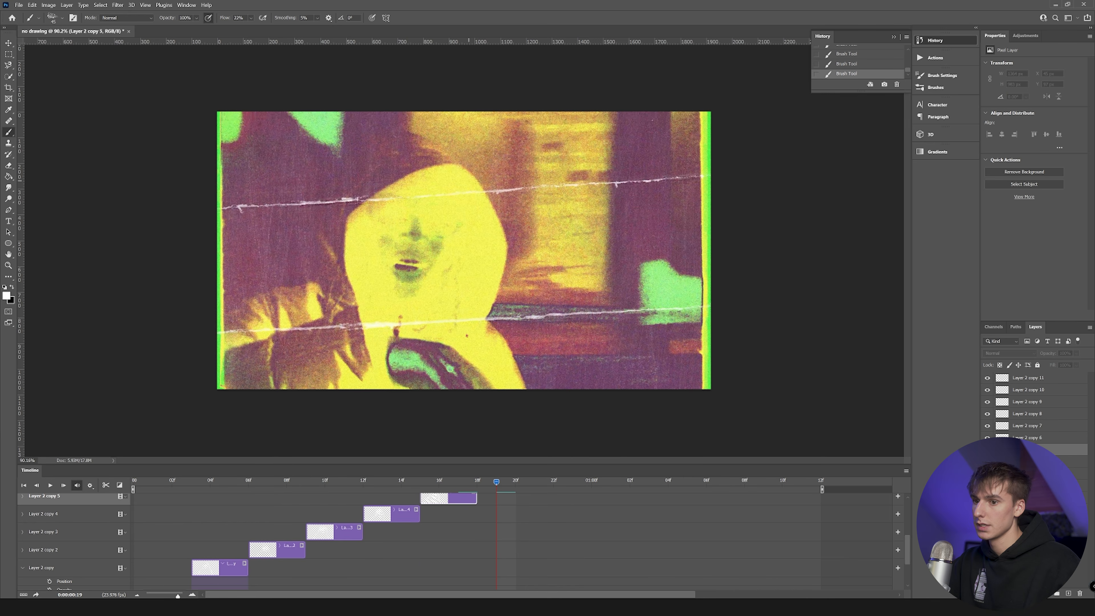
scroll(574, 525, up, 4)
click(511, 553)
key([)
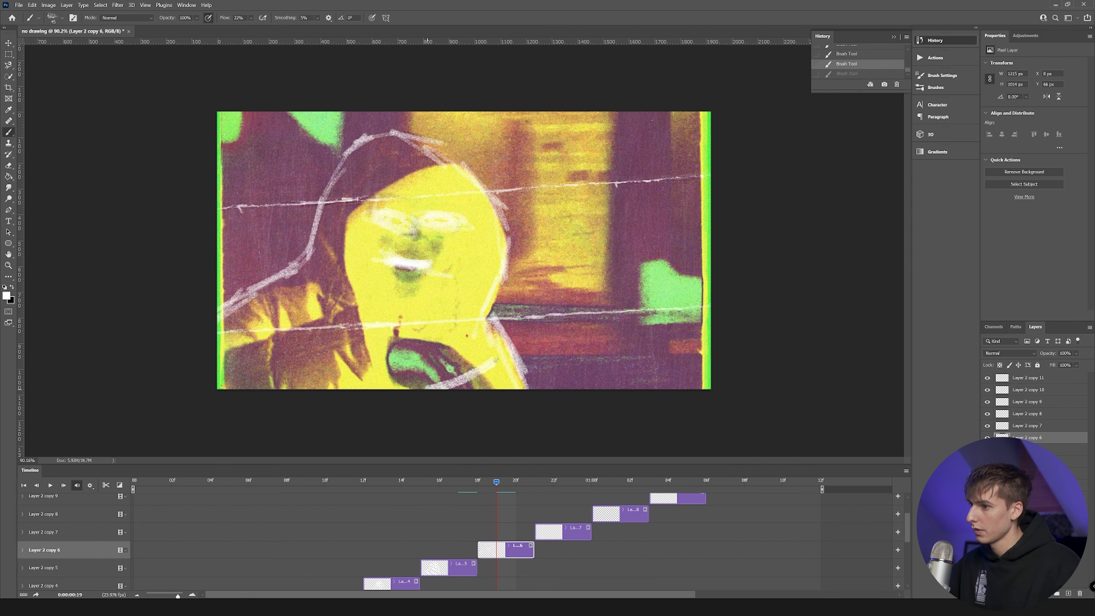
Step: Fill the figure on the Layer 2 copy 6 clip with wide diagonal white strokes from the jacket up to the hood
drag(512, 349, 426, 384)
mouse_move(488, 331)
mouse_down()
mouse_move(298, 380)
mouse_move(317, 371)
mouse_up()
drag(458, 316, 247, 372)
drag(467, 289, 218, 328)
drag(528, 273, 265, 314)
drag(491, 220, 298, 262)
drag(431, 196, 304, 207)
drag(417, 151, 330, 164)
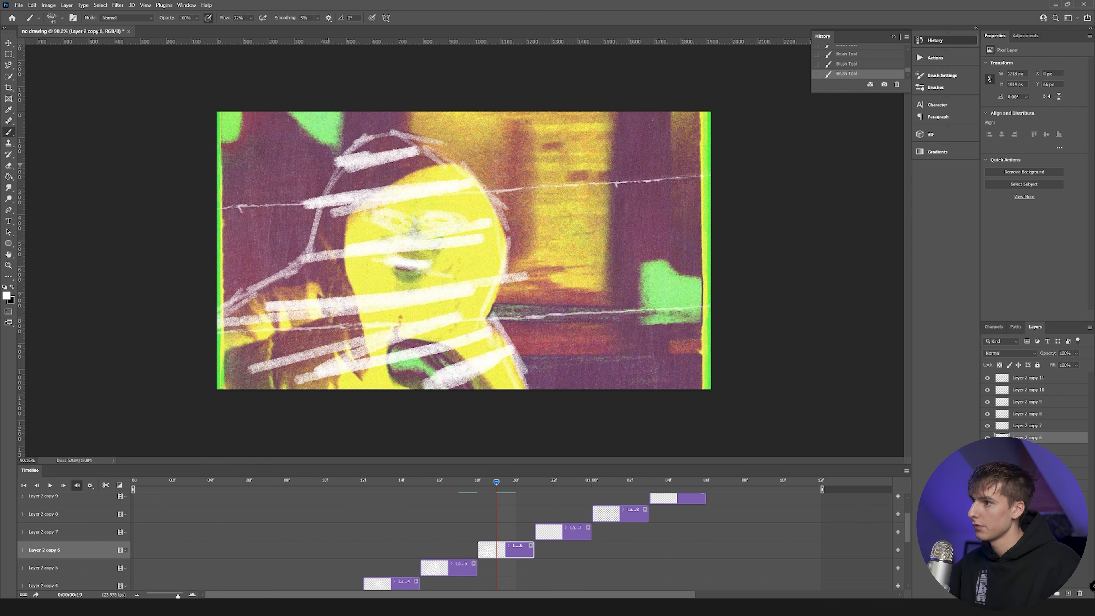
Step: On the Layer 2 copy 7 clip, outline the figure in white with a smaller brush and draw two eyes and a mouth
scroll(449, 259, down, 1)
click(572, 481)
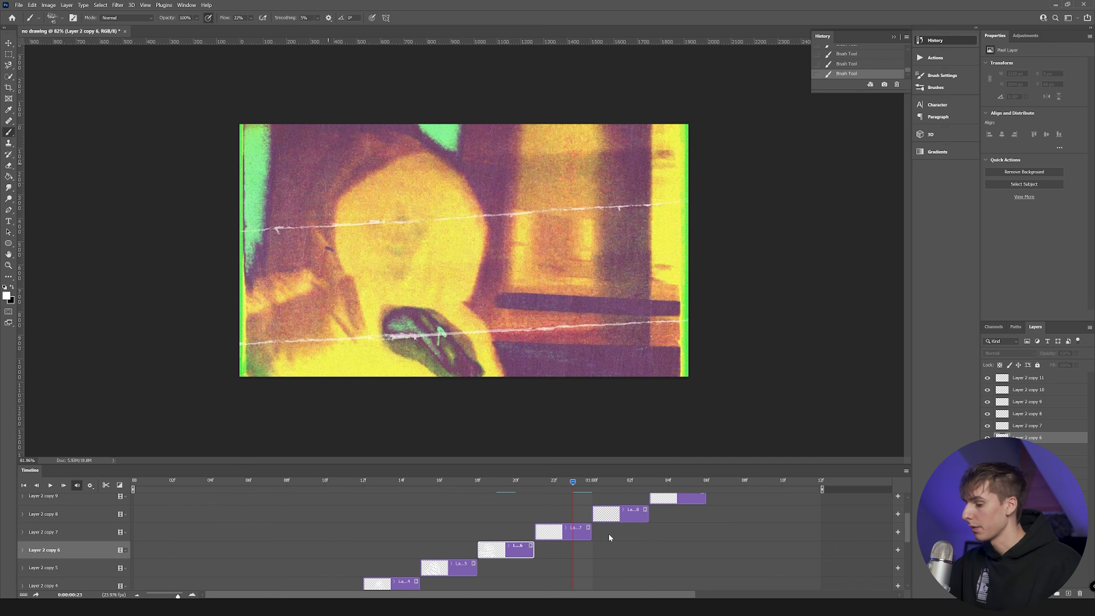
key(bracketleft)
key(bracketleft)
key(alt+bracketright)
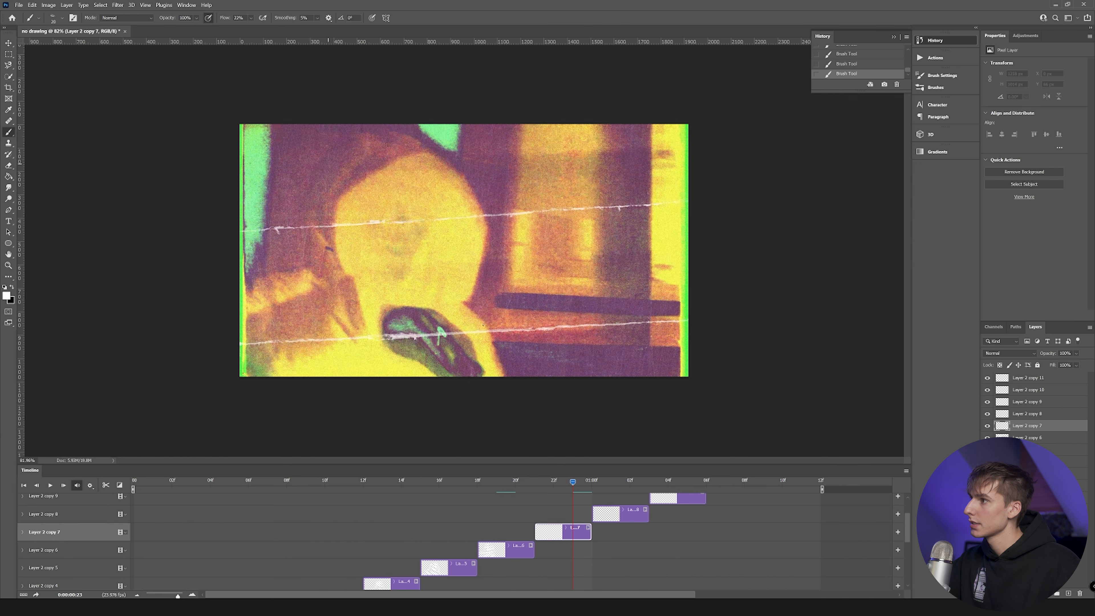
mouse_move(485, 329)
mouse_down()
mouse_move(462, 293)
mouse_move(509, 395)
mouse_up()
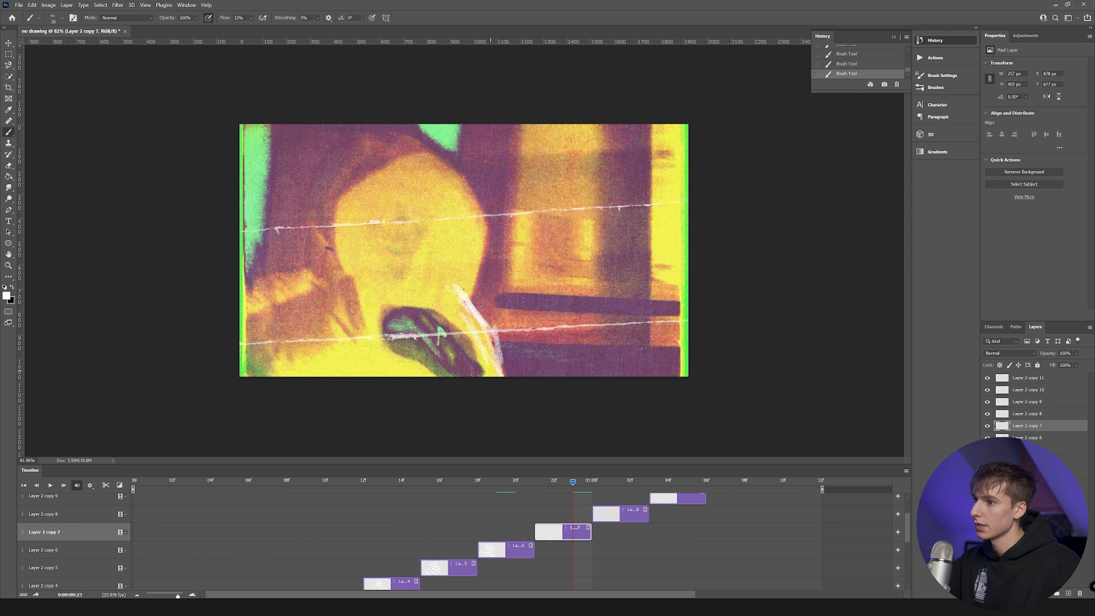
drag(493, 233, 474, 285)
mouse_move(477, 215)
mouse_down()
mouse_move(478, 182)
mouse_move(450, 152)
mouse_move(491, 254)
mouse_move(335, 134)
mouse_move(250, 286)
mouse_move(242, 278)
mouse_move(311, 239)
mouse_move(270, 269)
mouse_move(323, 142)
mouse_up()
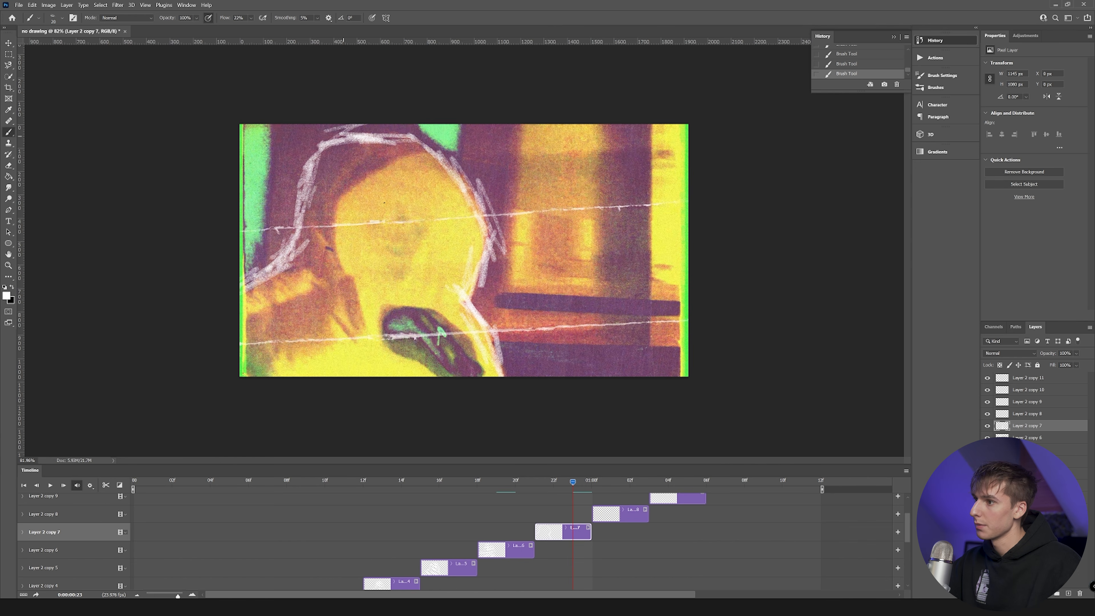
drag(350, 200, 438, 208)
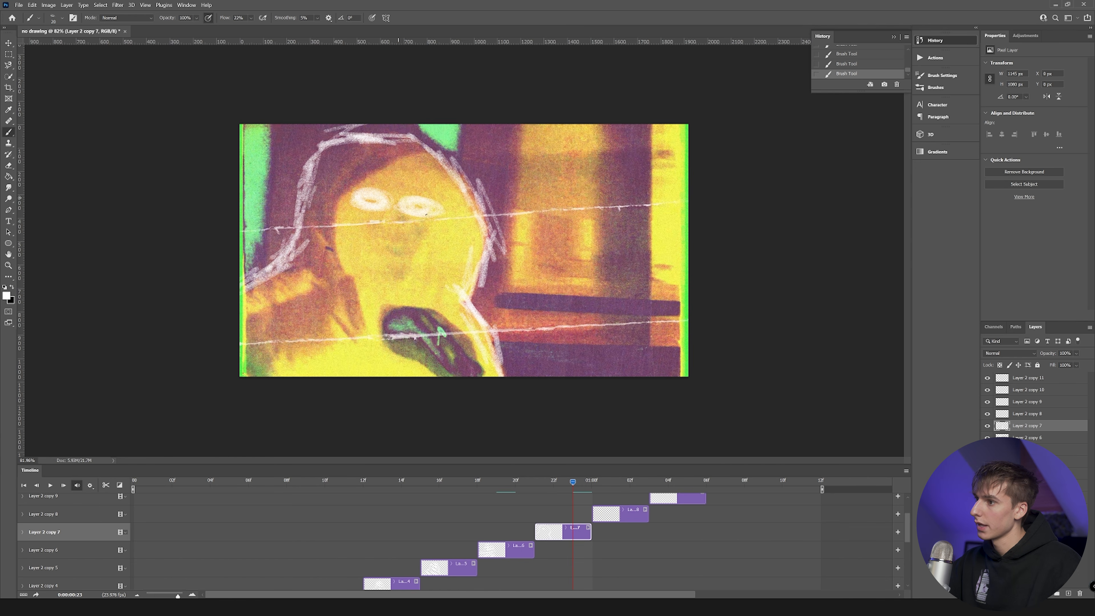
drag(370, 245, 407, 251)
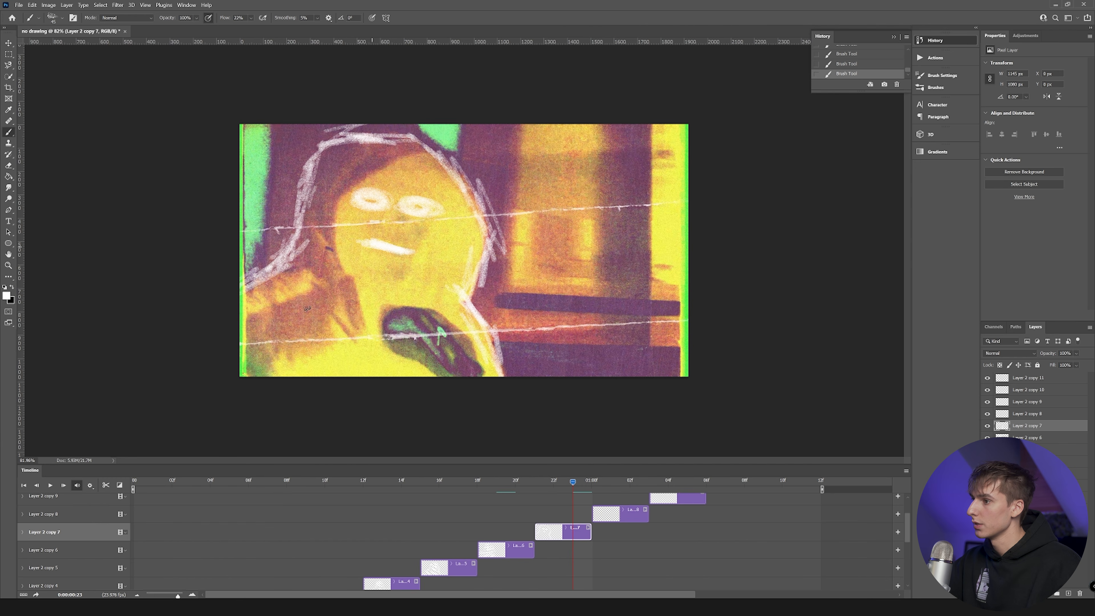
Step: Scatter thick white dots over the body, face and hood on the Layer 2 copy 7 clip
click(299, 307)
click(278, 347)
click(351, 330)
click(340, 281)
click(371, 363)
click(414, 339)
click(452, 370)
drag(394, 260, 424, 286)
click(459, 244)
click(410, 233)
drag(349, 224, 349, 237)
Step: Outline the figure in white on the Layer 2 copy 8 clip and draw scribbled eyes and a mouth
mouse_move(462, 268)
mouse_down()
mouse_move(472, 201)
mouse_move(449, 175)
mouse_up()
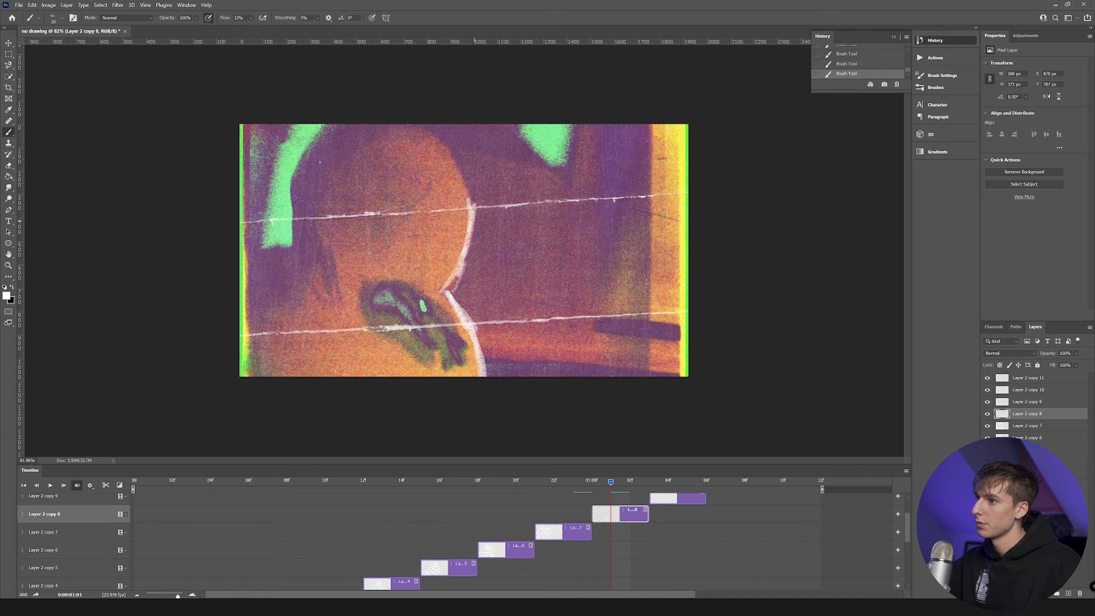
mouse_move(458, 190)
mouse_down()
mouse_move(442, 147)
mouse_move(479, 192)
mouse_move(418, 124)
mouse_up()
mouse_move(344, 124)
mouse_down()
mouse_move(302, 156)
mouse_move(288, 250)
mouse_move(249, 259)
mouse_up()
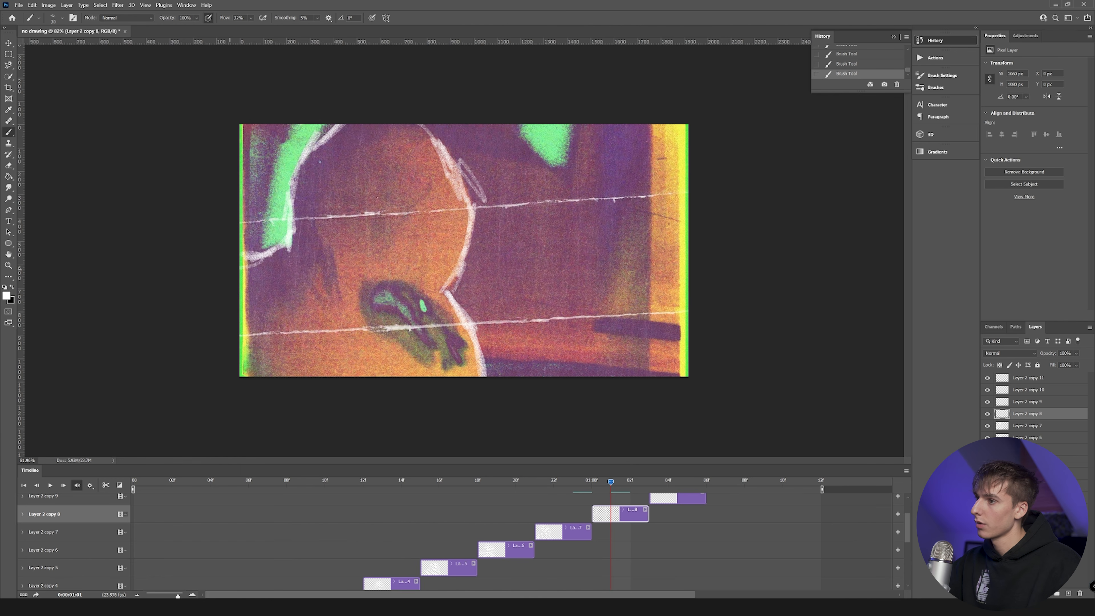
mouse_move(375, 186)
mouse_down()
mouse_move(332, 184)
mouse_move(420, 186)
mouse_move(386, 198)
mouse_move(400, 217)
mouse_move(375, 223)
mouse_up()
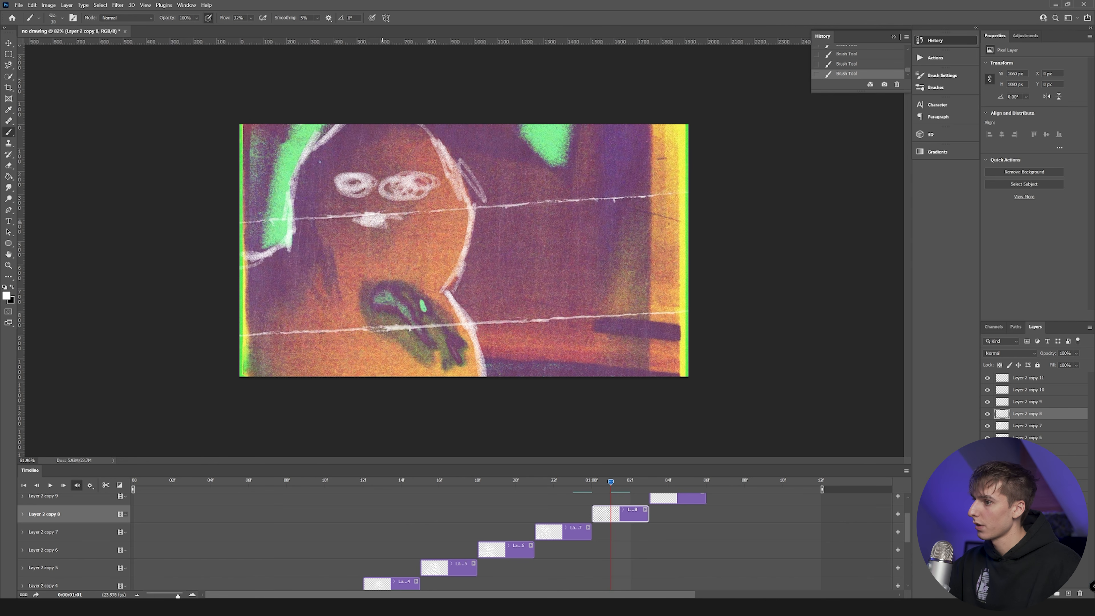
Step: Dab thick white dots across the figure's body and lower face on the Layer 2 copy 8 clip
drag(285, 351, 377, 365)
drag(313, 282, 327, 289)
drag(375, 327, 355, 323)
click(406, 296)
click(442, 358)
click(438, 250)
click(384, 262)
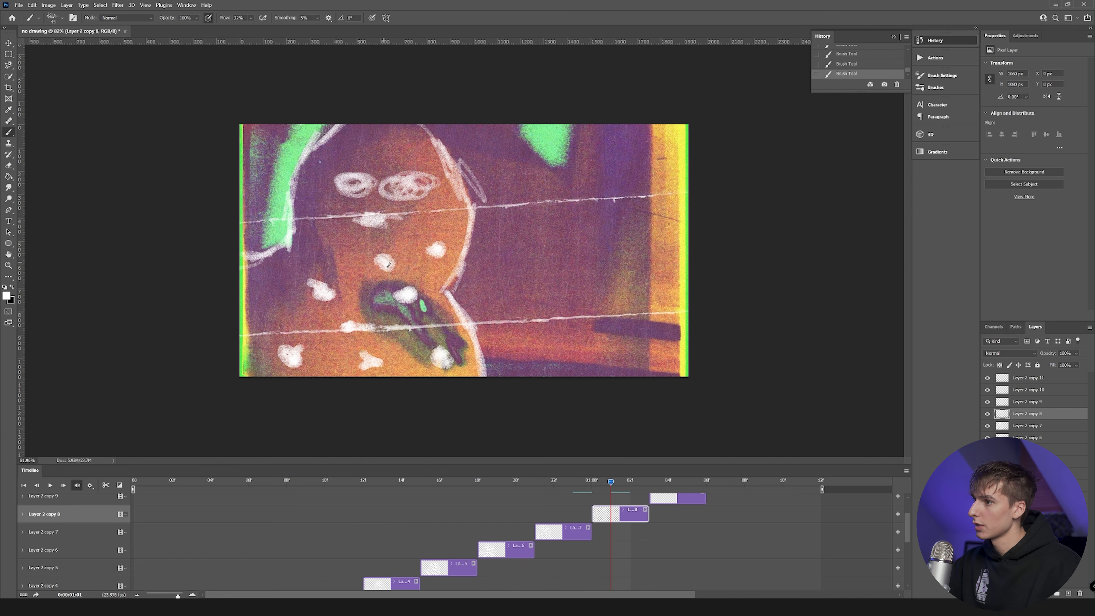
click(333, 232)
mouse_move(285, 279)
mouse_down()
mouse_move(269, 294)
mouse_move(288, 322)
mouse_up()
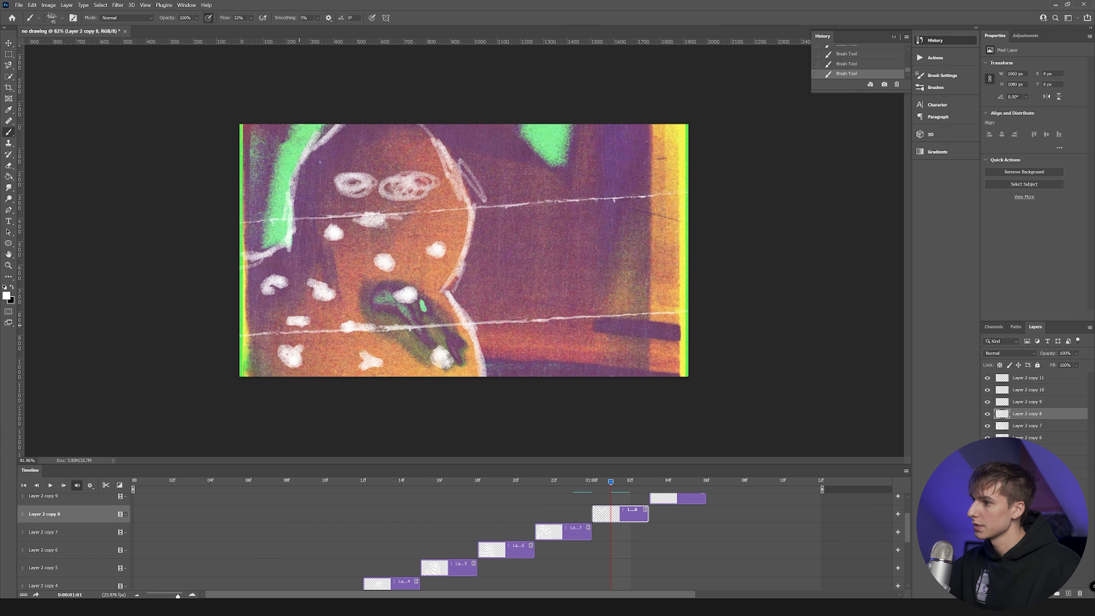
Step: Trace the figure's outline in white strokes on the Layer 2 copy 9 clip
drag(492, 260, 477, 181)
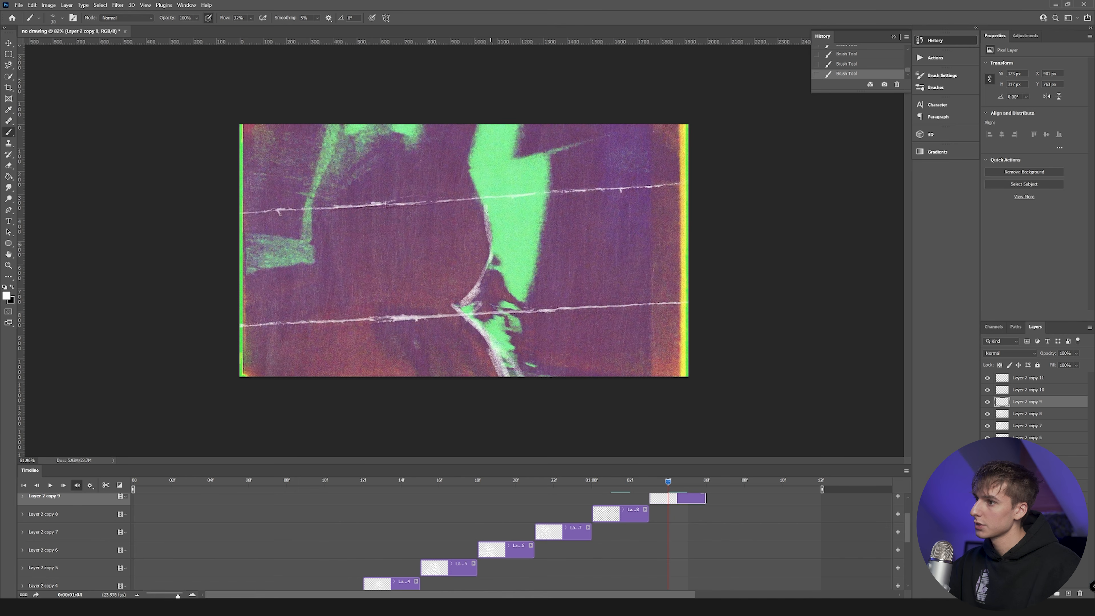
mouse_move(477, 208)
mouse_down()
mouse_move(476, 181)
mouse_move(439, 148)
mouse_up()
mouse_move(477, 207)
mouse_down()
mouse_move(462, 159)
mouse_move(359, 138)
mouse_move(324, 174)
mouse_move(307, 237)
mouse_up()
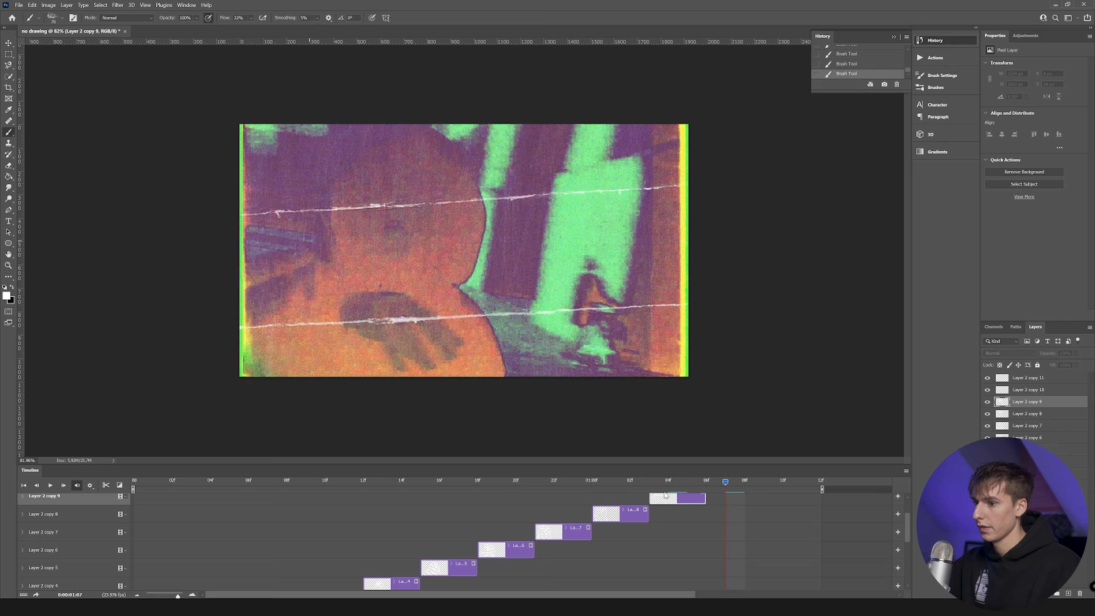
Step: Move the playhead to 0:00:01:07 and select the Layer 2 copy 10 clip for drawing
click(665, 483)
click(718, 485)
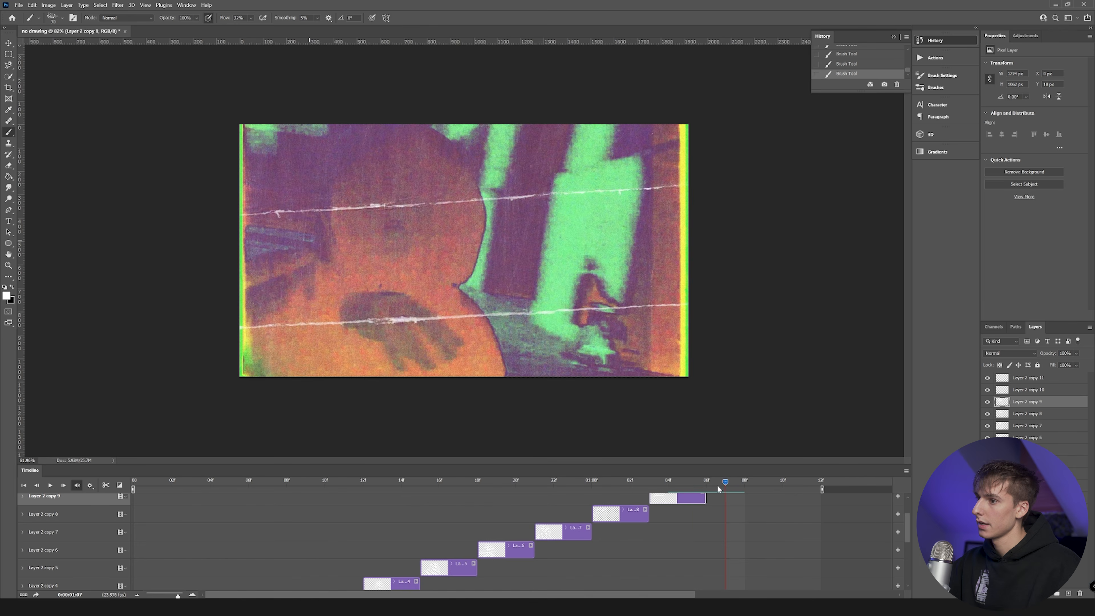
scroll(748, 509, up, 1)
click(748, 509)
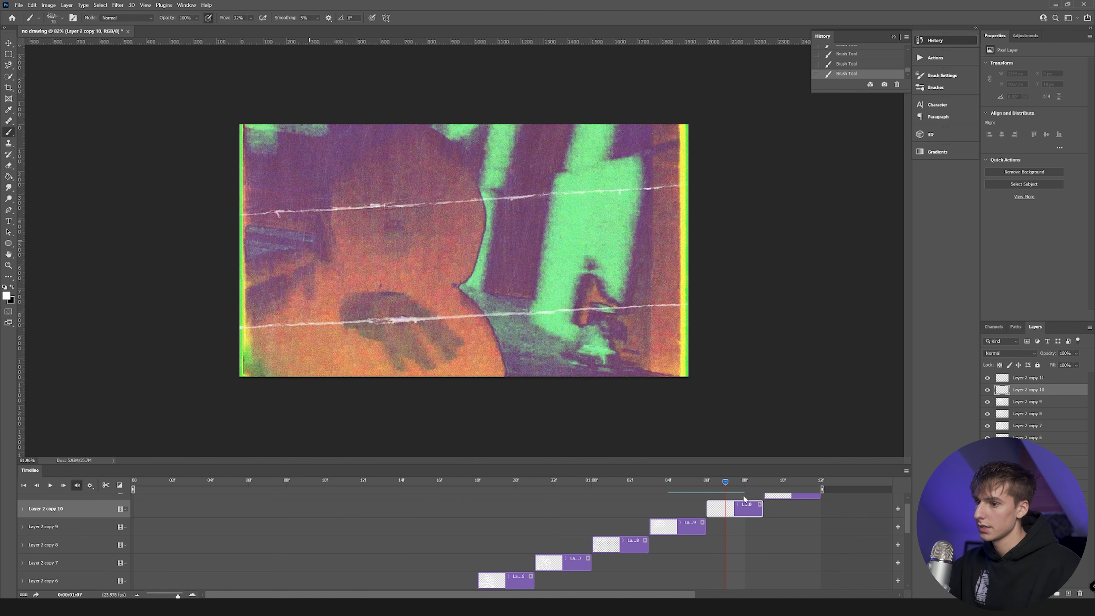
Step: Play the whole timeline through to review the hand-drawn animation
click(50, 486)
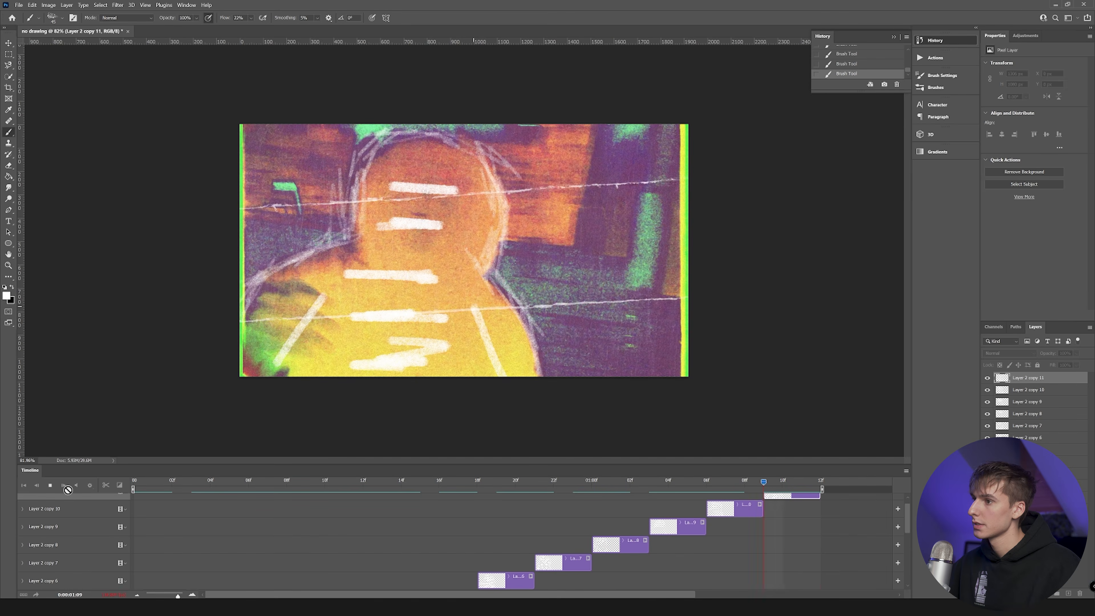
key(space)
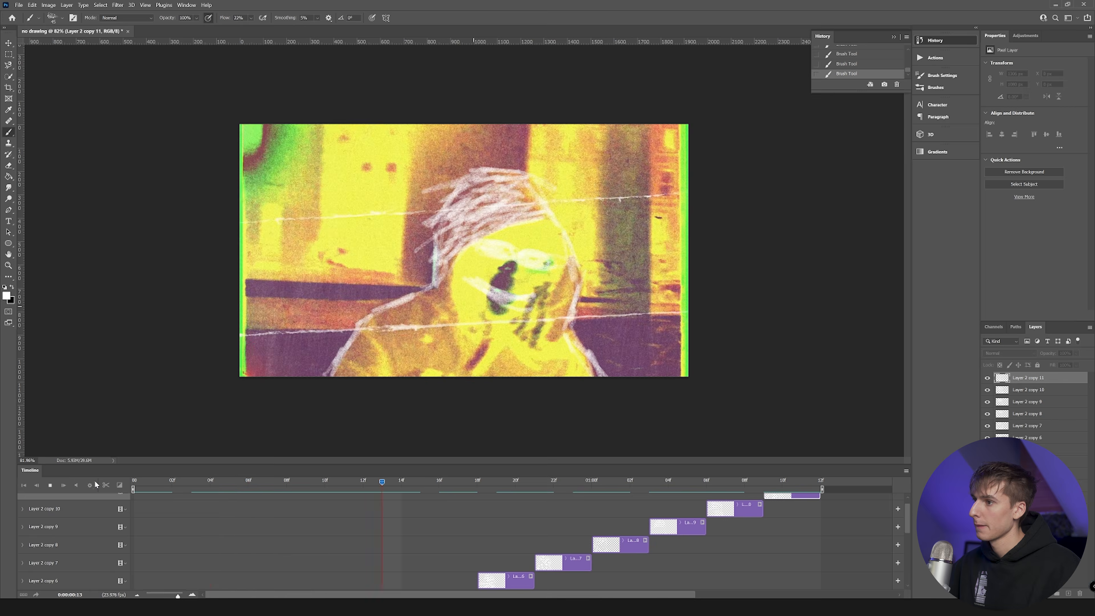
drag(174, 489, 291, 465)
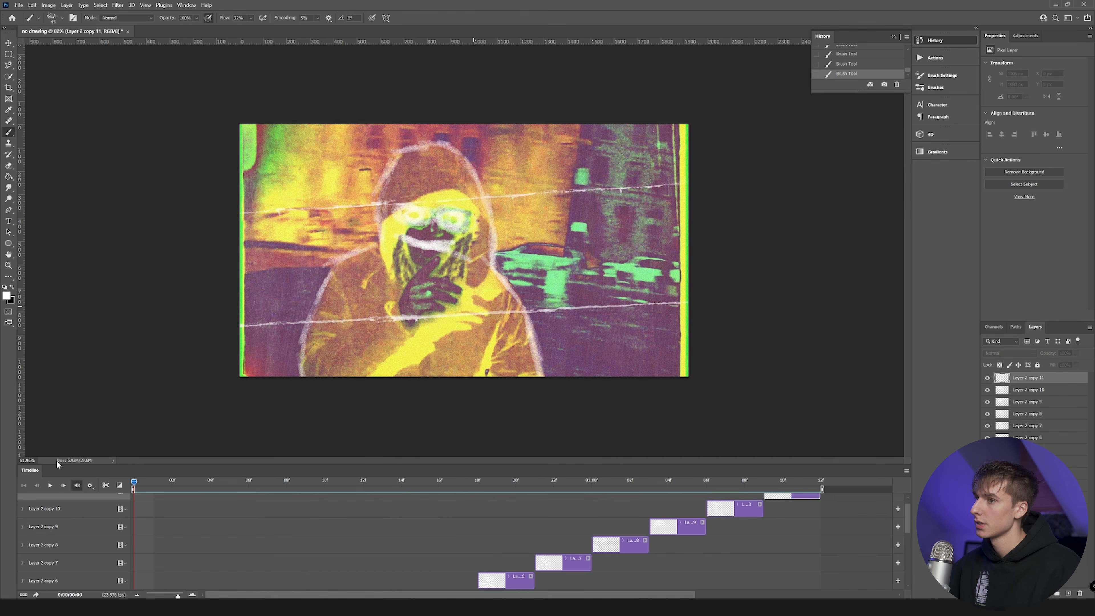
key(space)
key(space)
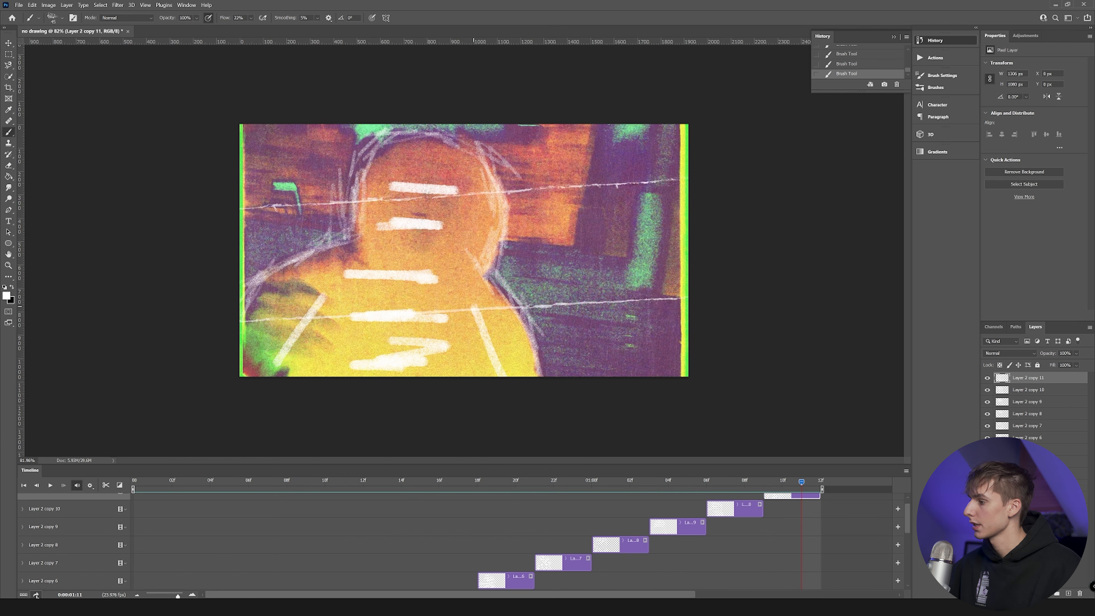
Step: Render the work area as an H.264 High Quality video named 3 at document size and 24 fps
click(36, 594)
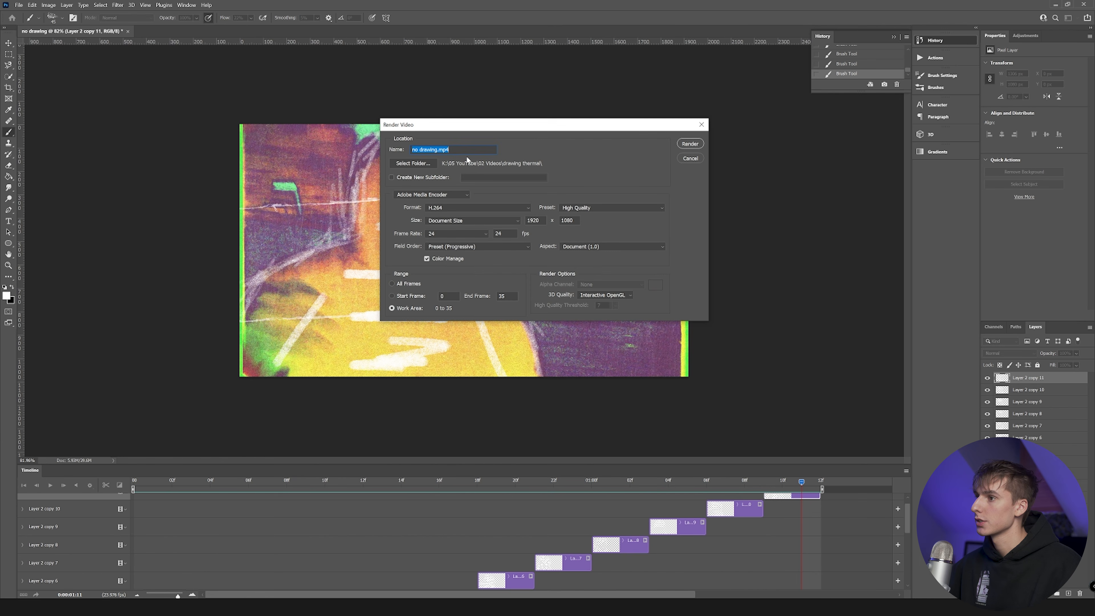
text(3)
click(690, 144)
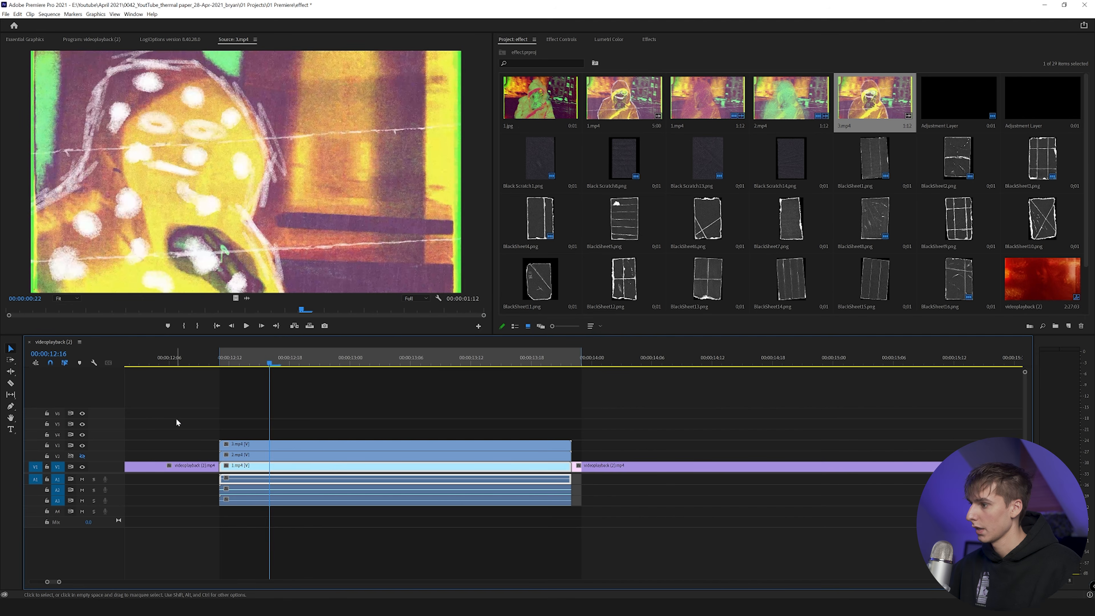
Step: In Premiere Pro, play the stacked thermal clips and show the V3 track again to compare the drawn version with the one beneath
key(minus)
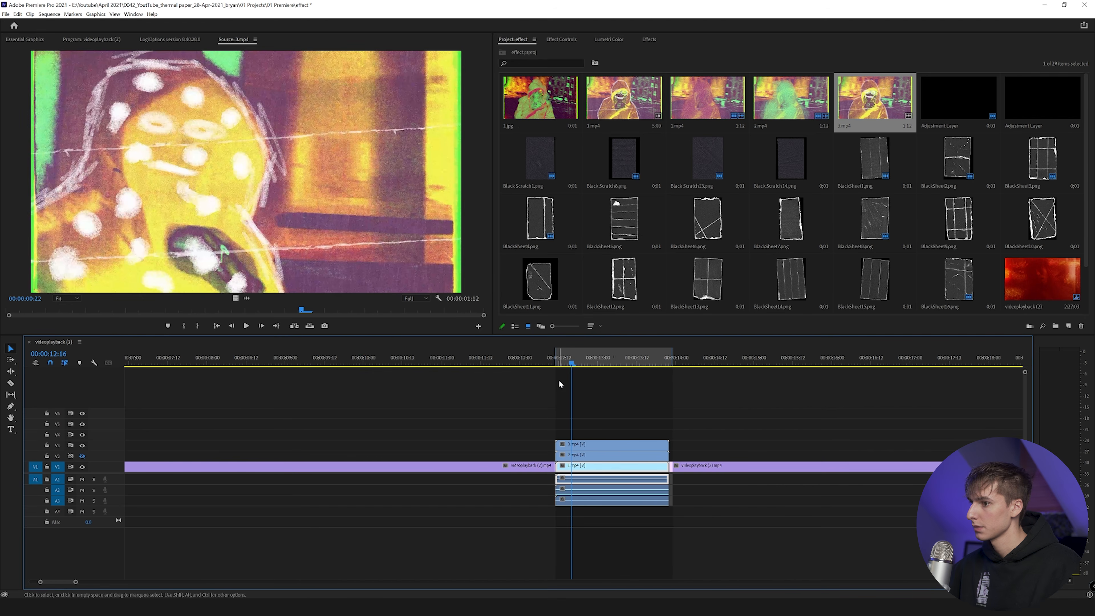
click(523, 365)
key(space)
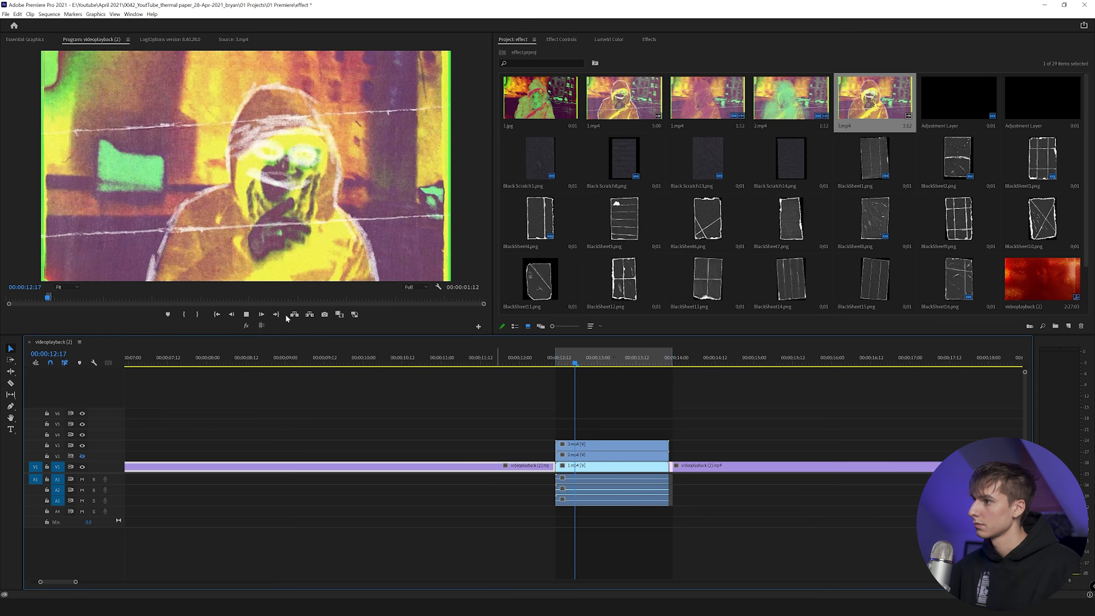
click(575, 362)
drag(576, 362, 628, 366)
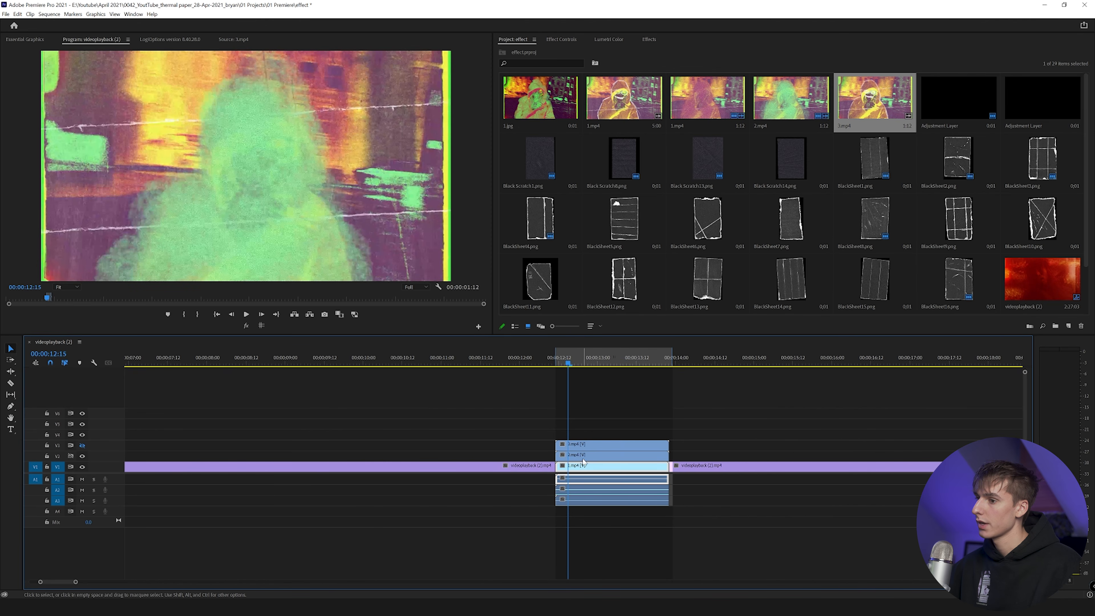
click(82, 446)
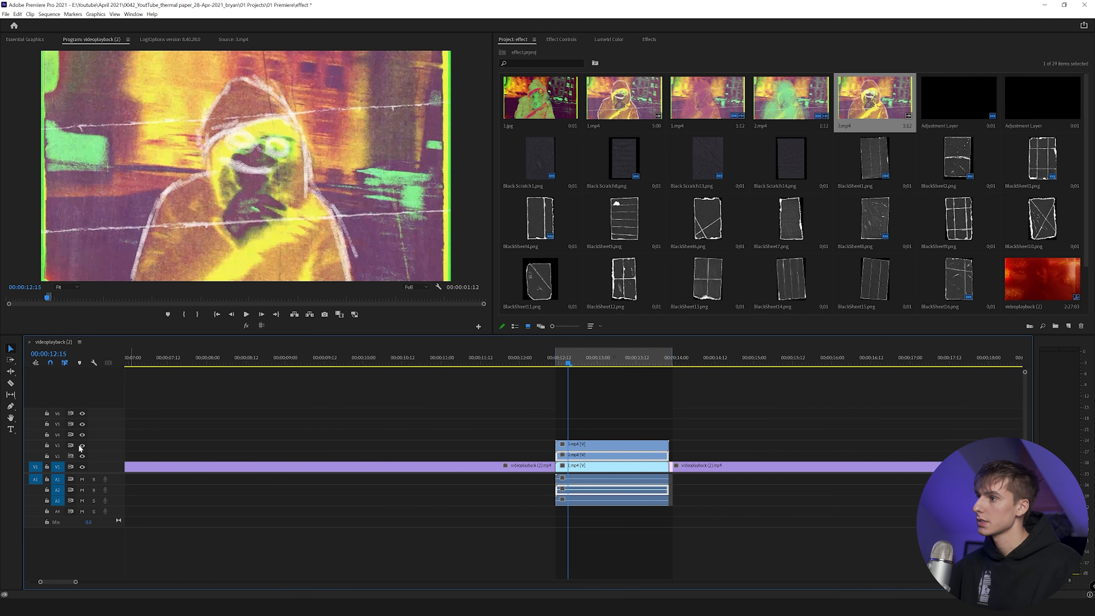